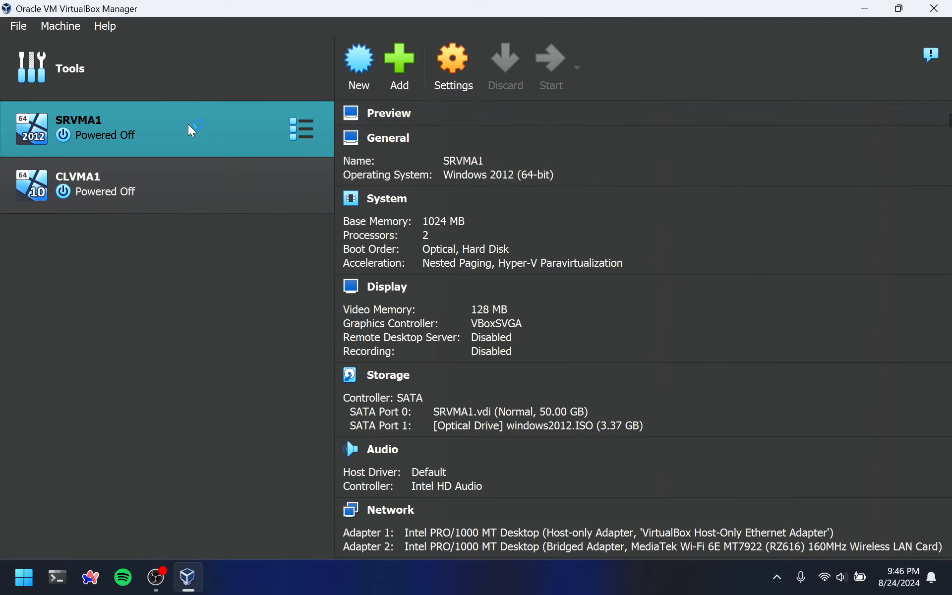
Minimize the virtual machine manager and sign in to the SRVMA1 server as Administrator with the account password
left_click(864, 8)
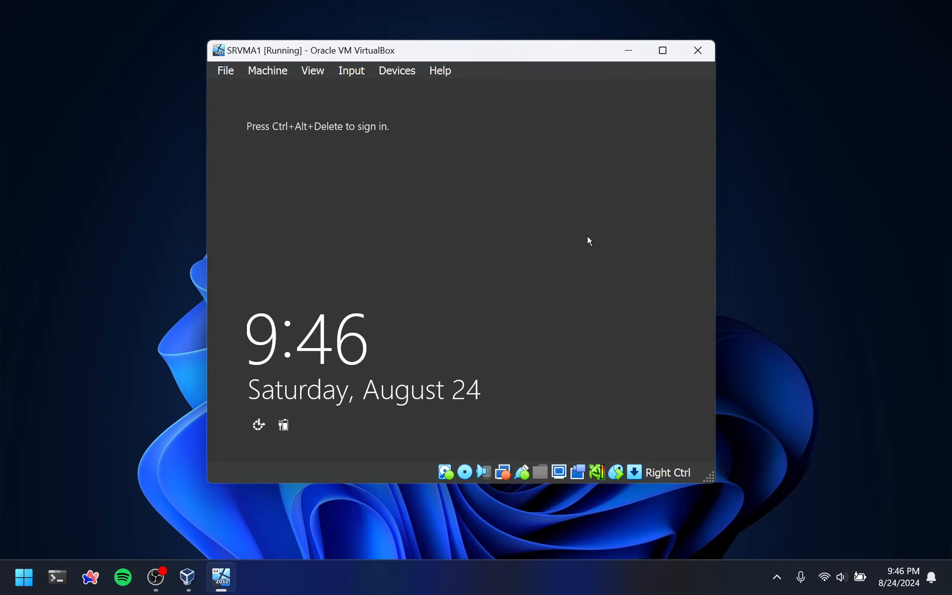
key("ctrl+alt+Delete")
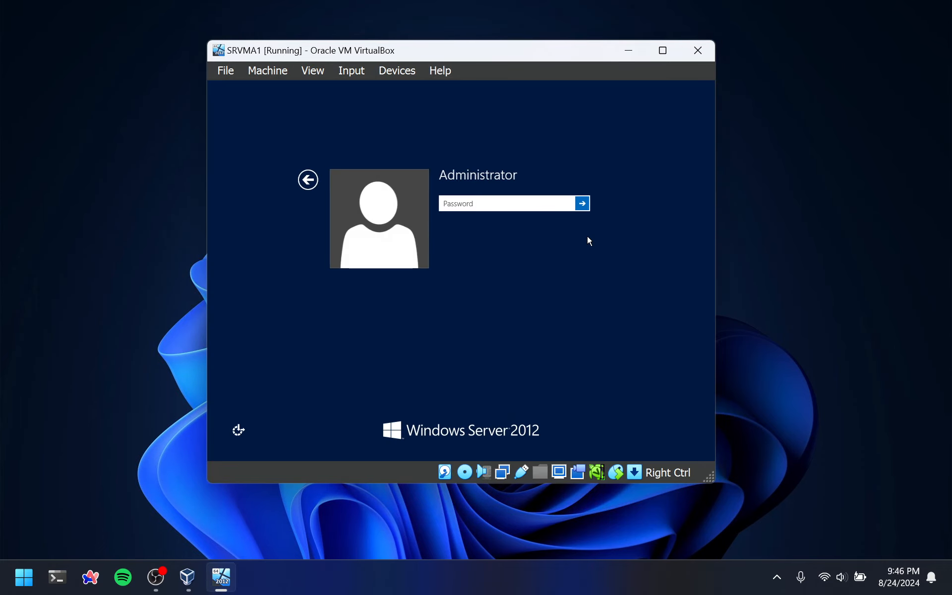
type("Pa$$w0rd")
key("Return")
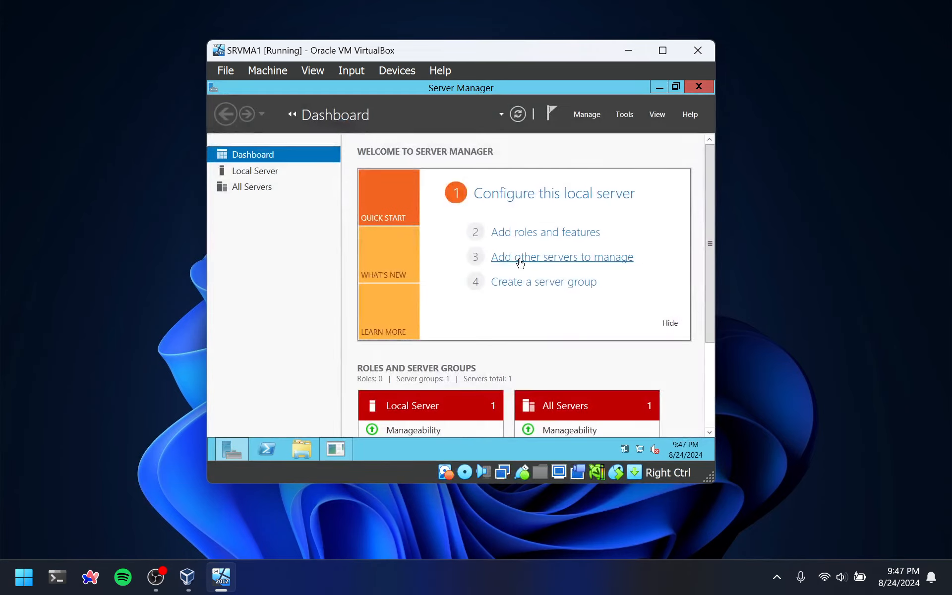
Turn off Windows Firewall for both private and public networks from the local server's properties, and close the firewall window
left_click(255, 171)
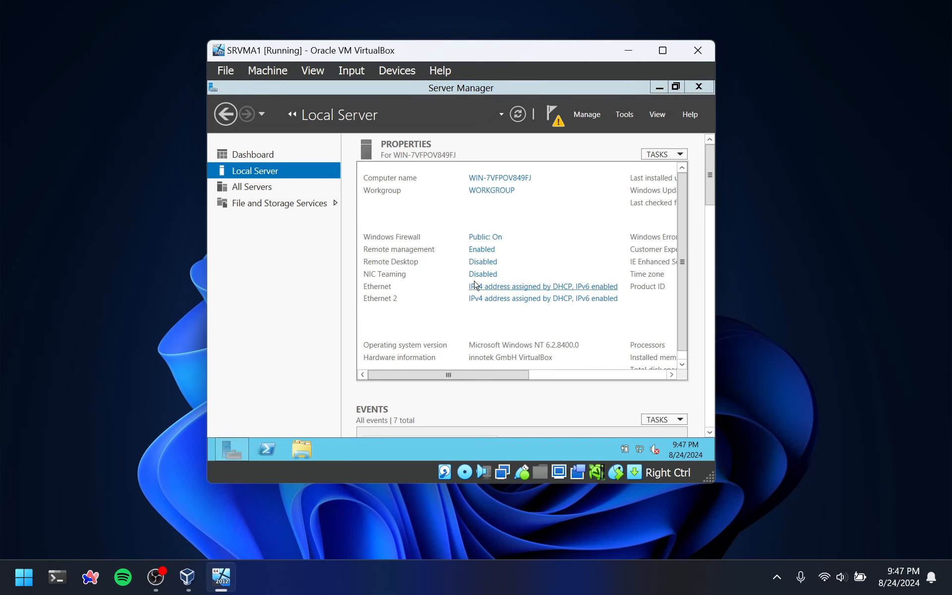
left_click(482, 240)
left_click(262, 201)
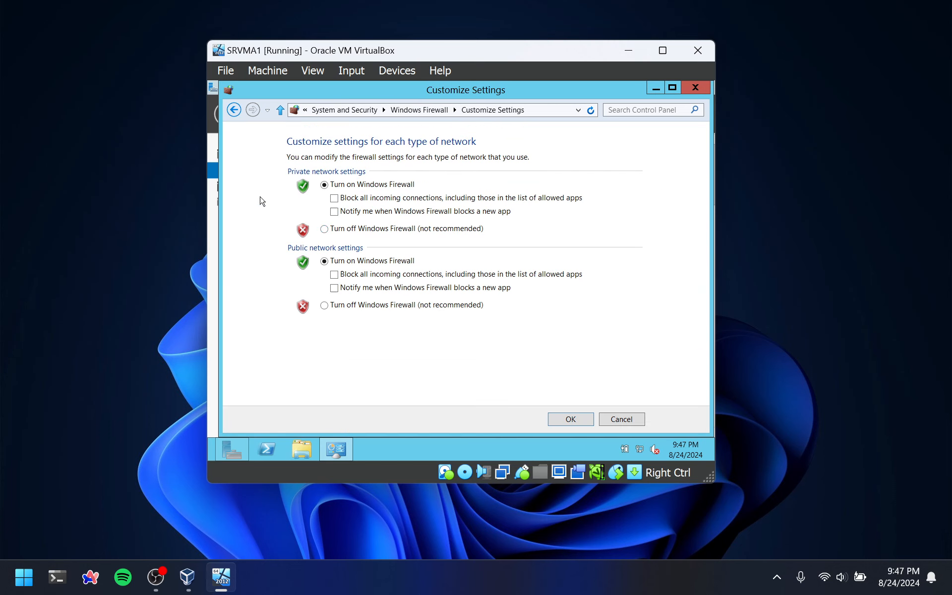
left_click(342, 307)
left_click(331, 233)
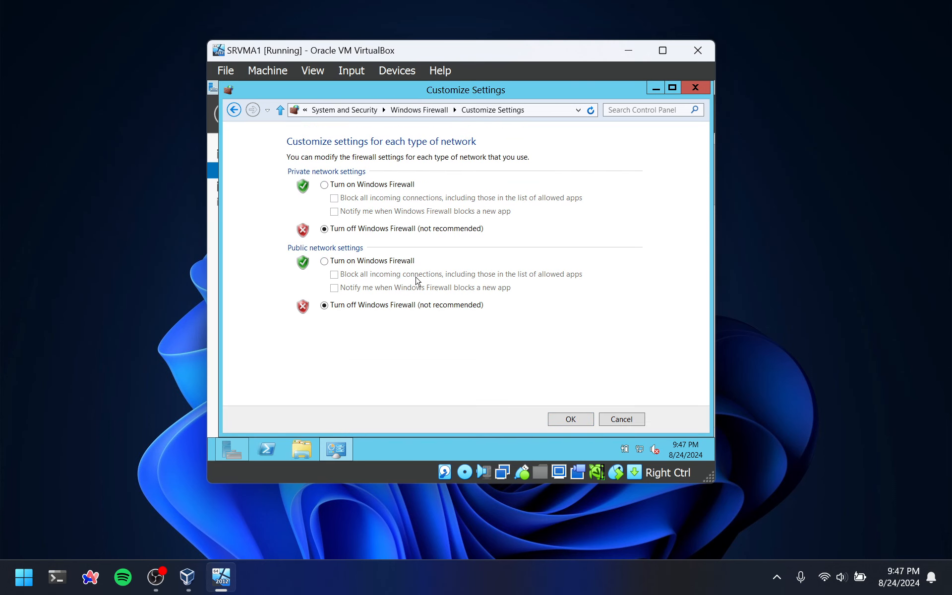
left_click(563, 420)
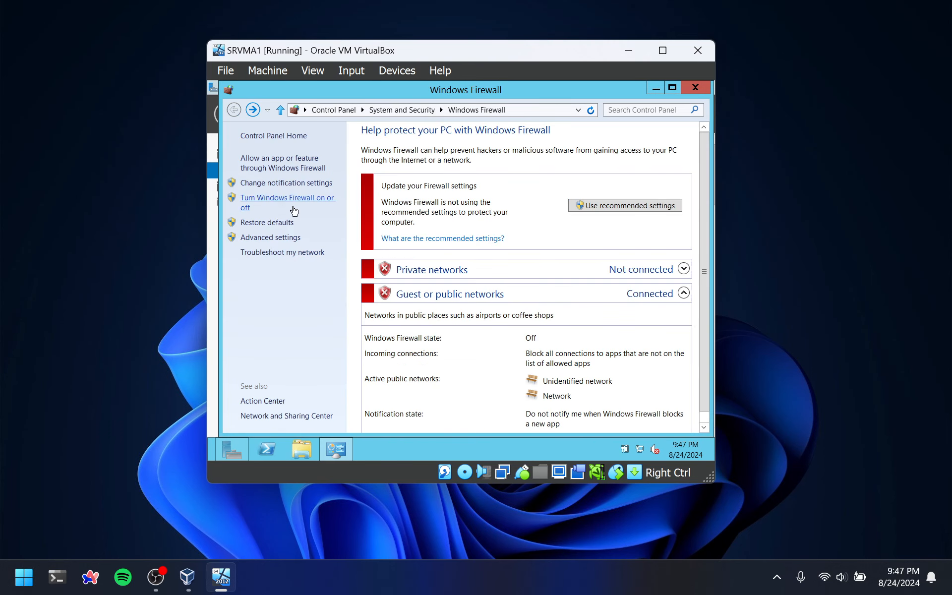
left_click(695, 88)
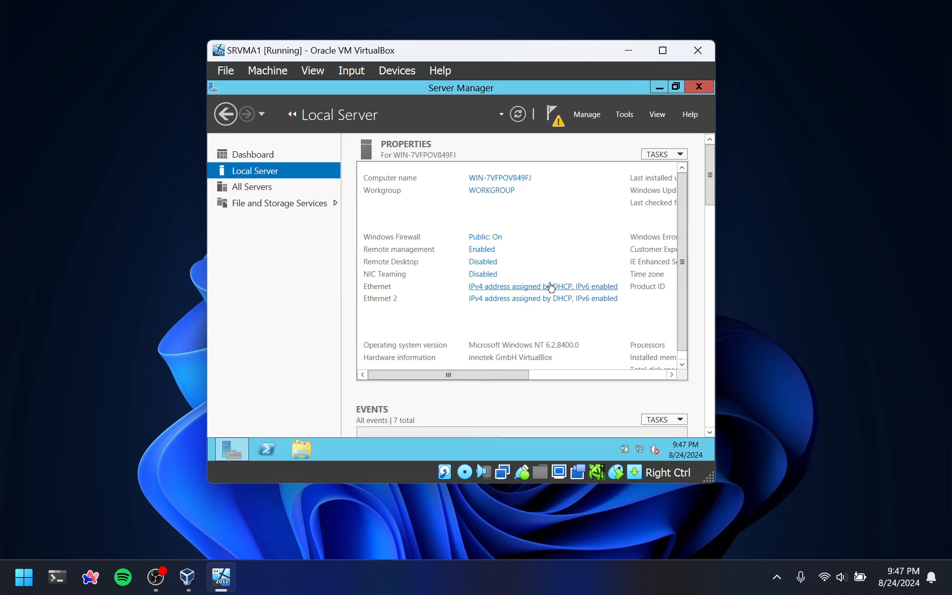
Open the server's network adapter list and inspect the Ethernet connection's details, checking its IPv4 default gateway and DNS server
right_click(639, 449)
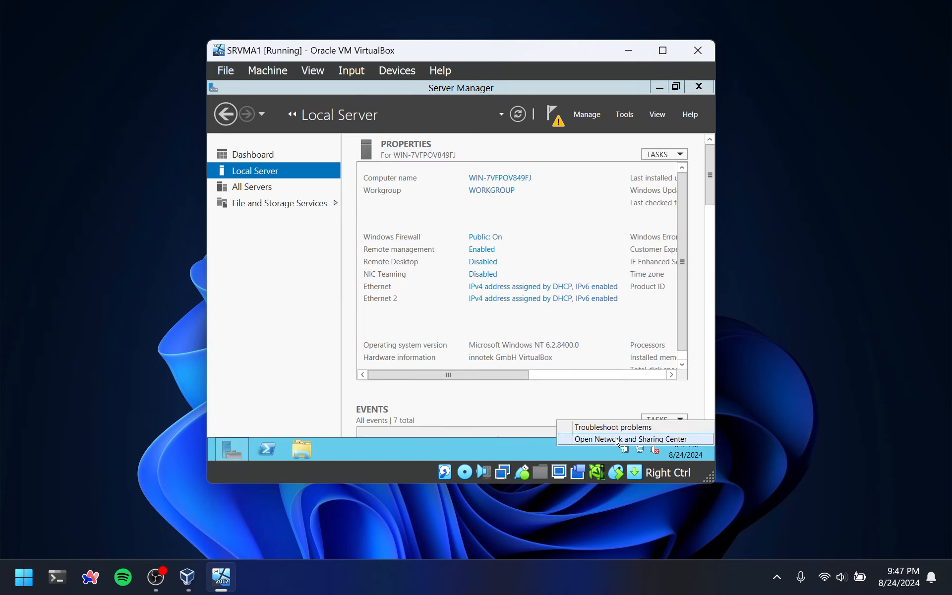
left_click(648, 439)
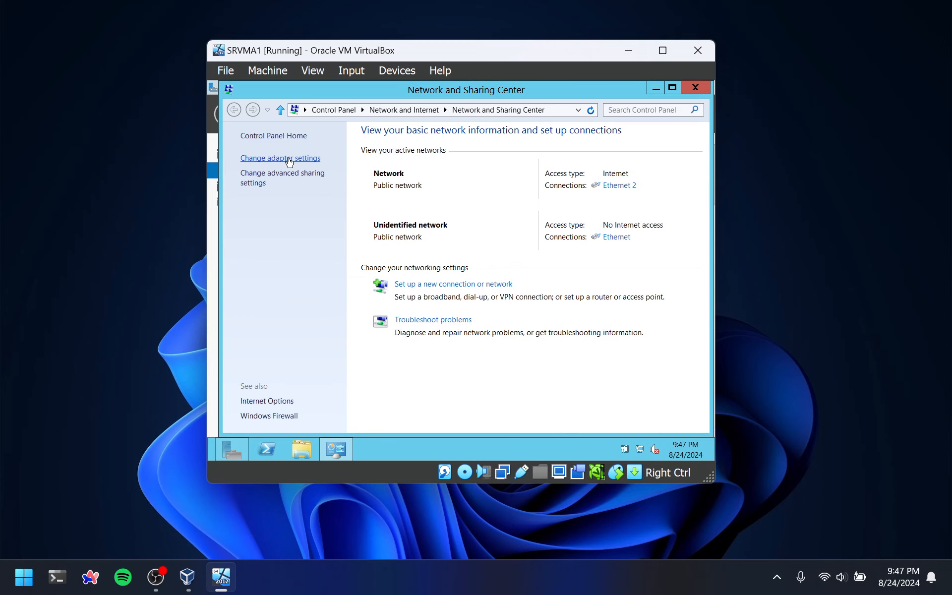
left_click(288, 159)
double_click(228, 149)
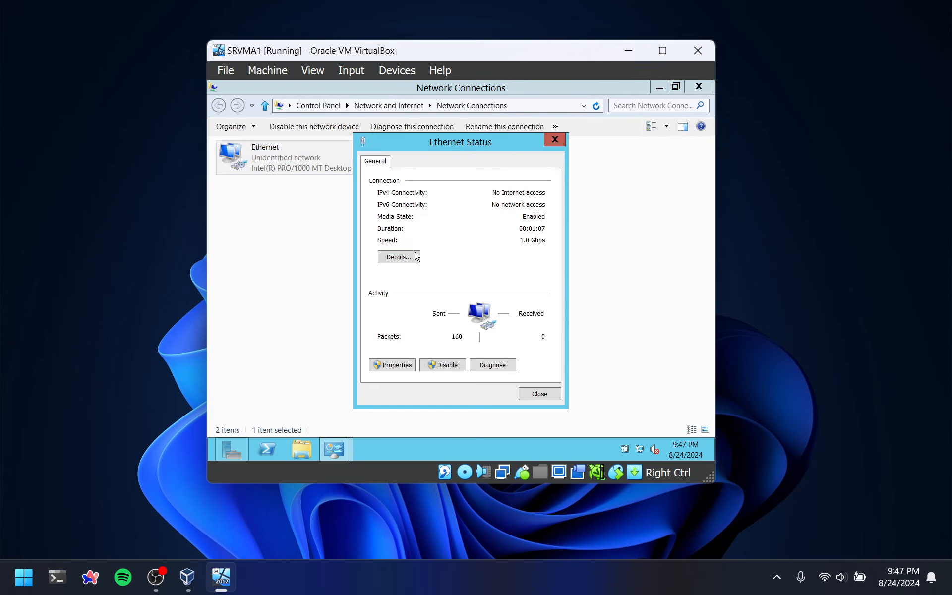
left_click(401, 258)
left_click(419, 307)
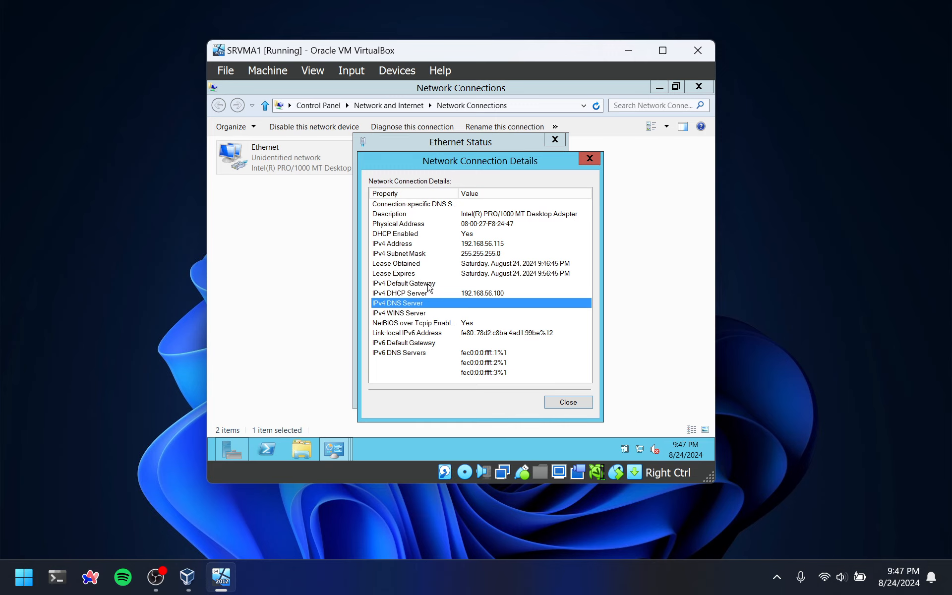
left_click(428, 284)
left_click(590, 159)
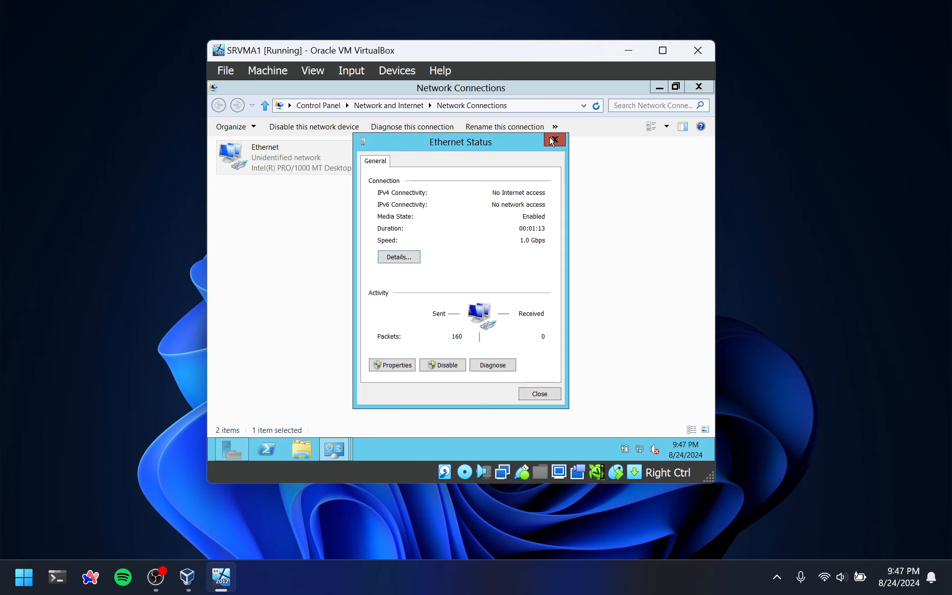
left_click(555, 139)
Inspect the Ethernet 2 connection's details, checking its IPv4 default gateway and DNS server
double_click(410, 163)
left_click(401, 263)
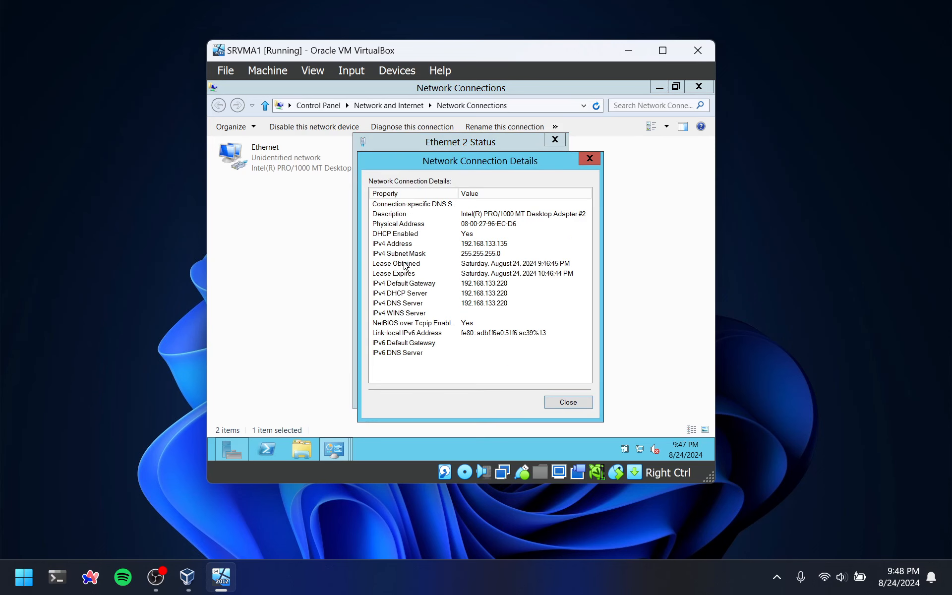
left_click(471, 303)
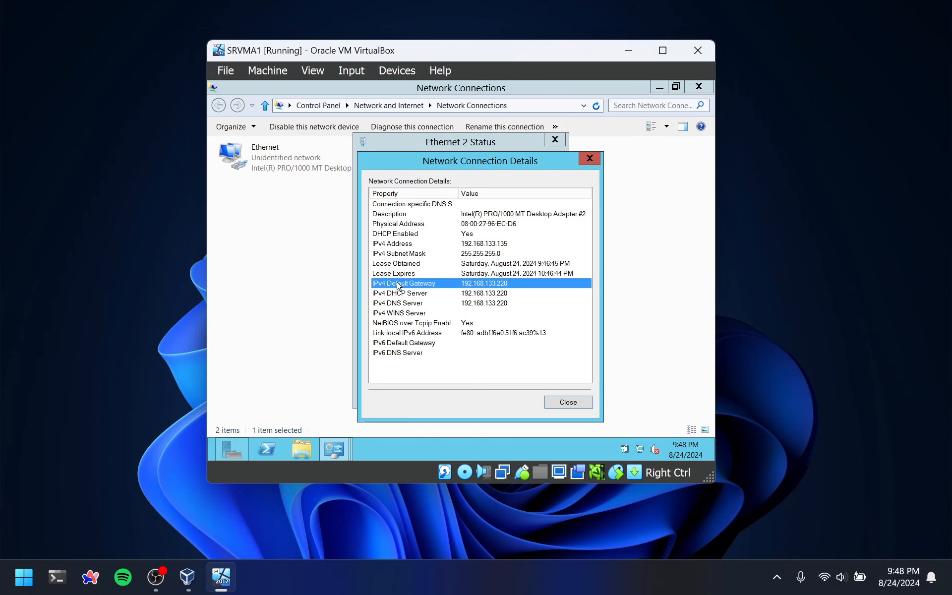
left_click(399, 284)
left_click(586, 159)
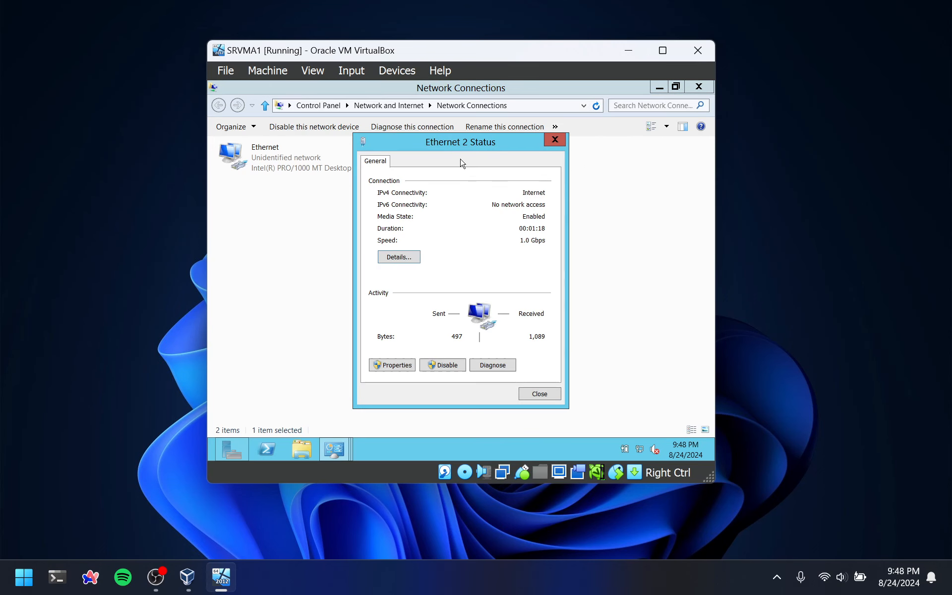
left_click(555, 140)
Rename the Ethernet 2 network connection to WAN
right_click(442, 153)
left_click(486, 239)
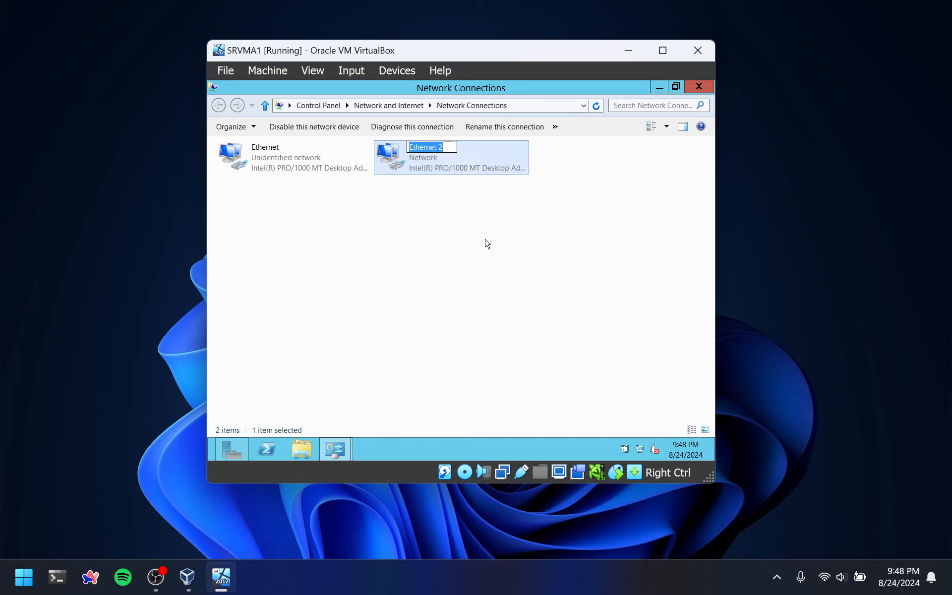
key("BackSpace")
type("WAN")
key("Return")
Rename the Ethernet network connection to LAN and close the Network Connections window
right_click(245, 159)
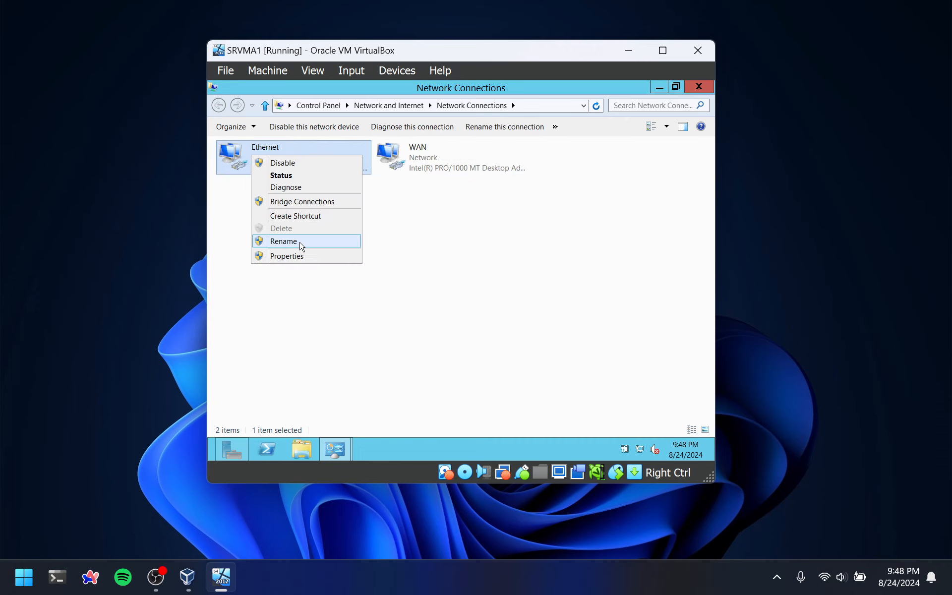
left_click(299, 244)
type("LAN")
key("Return")
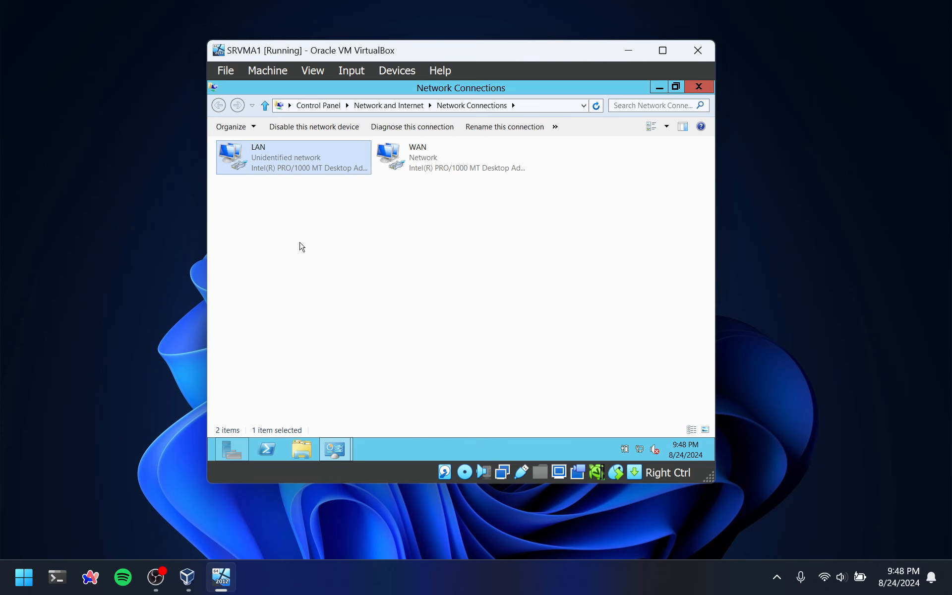
left_click(301, 246)
left_click(699, 88)
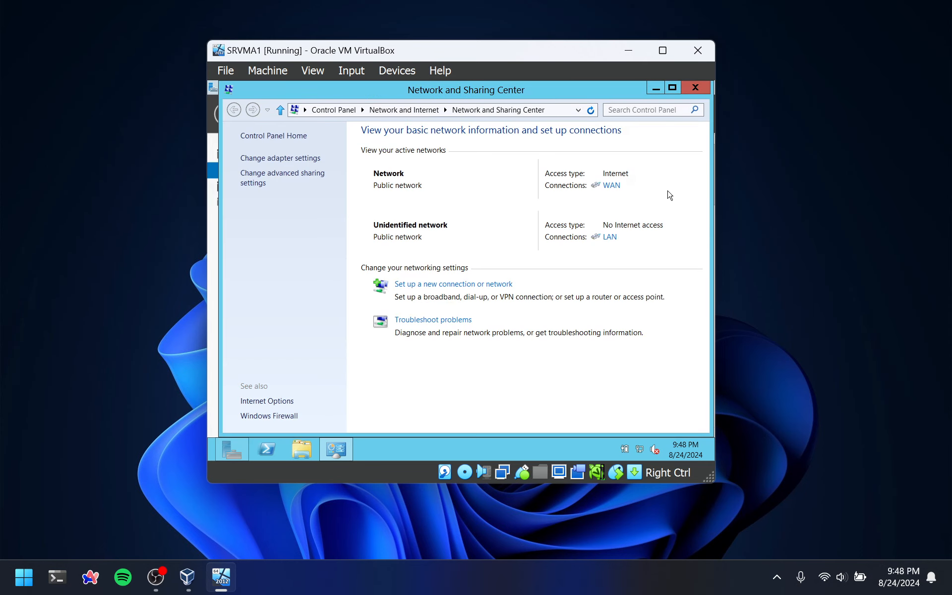
Give the LAN connection the static IPv4 address 10.0.0.10 with subnet mask 255.0.0.0, and close the network windows
left_click(613, 239)
left_click(396, 366)
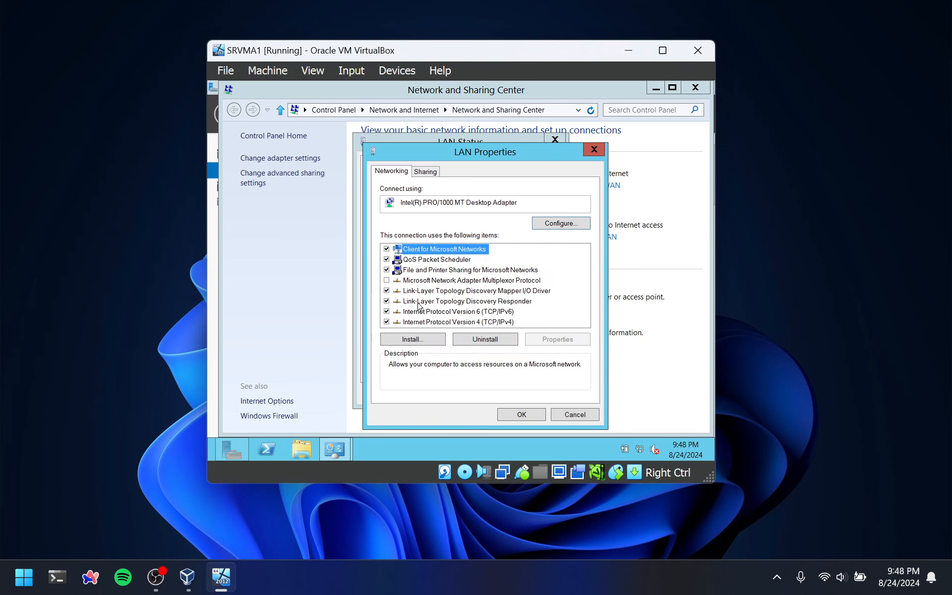
double_click(504, 323)
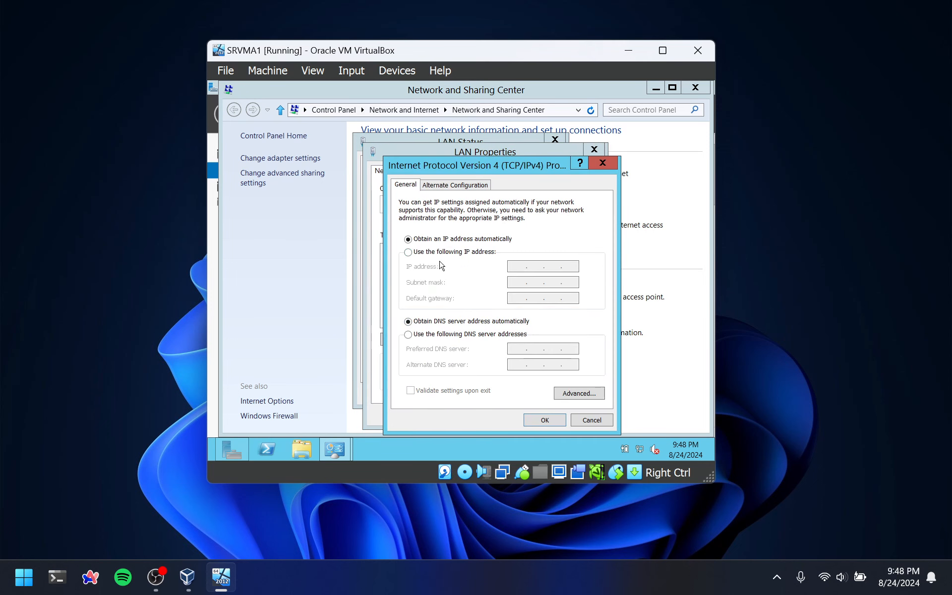
left_click(408, 252)
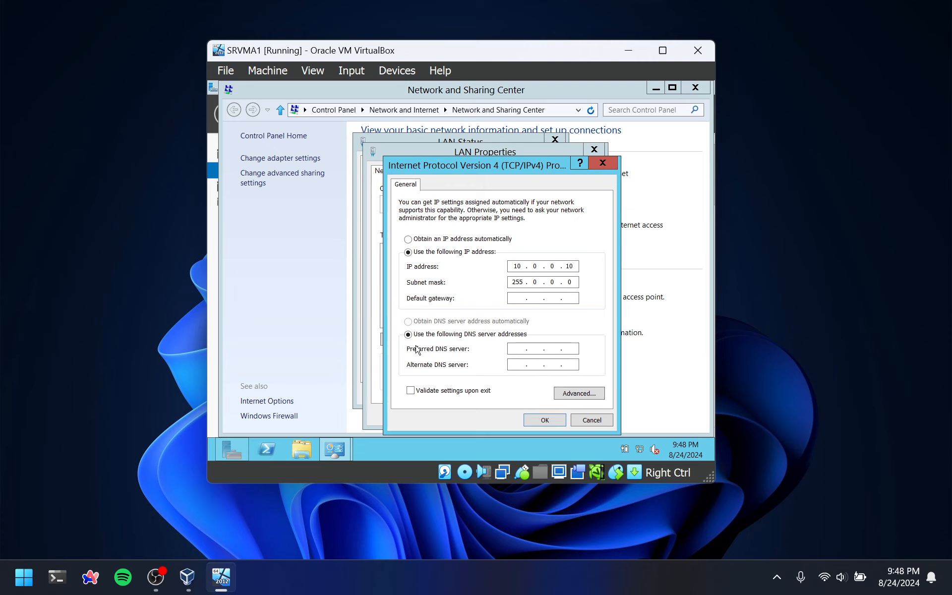
left_click(538, 423)
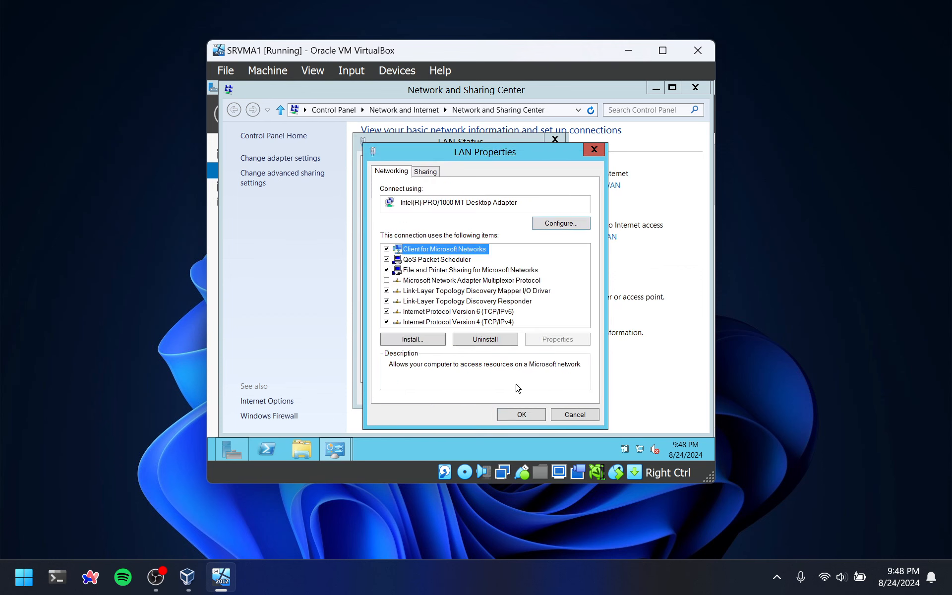
left_click(528, 416)
left_click(547, 396)
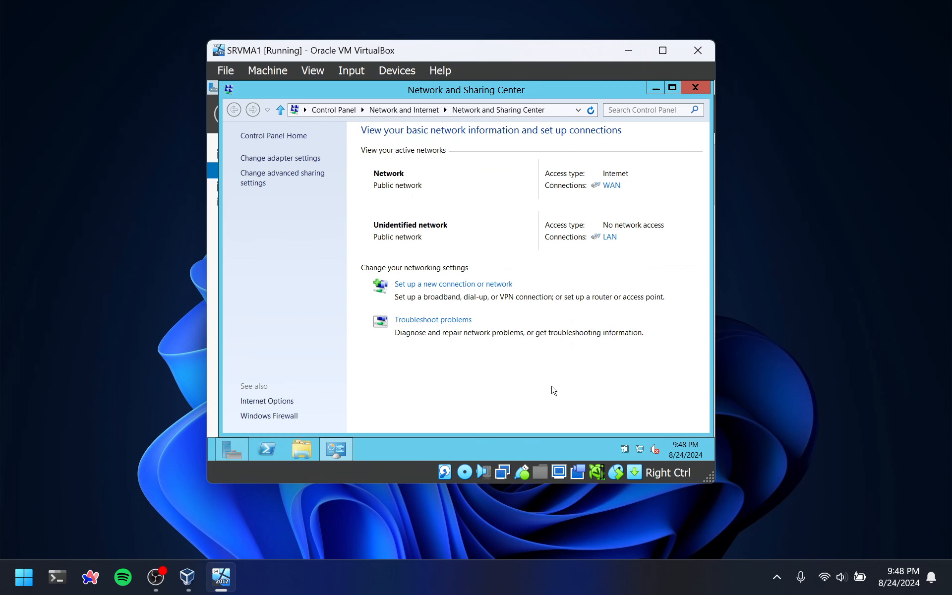
left_click(695, 87)
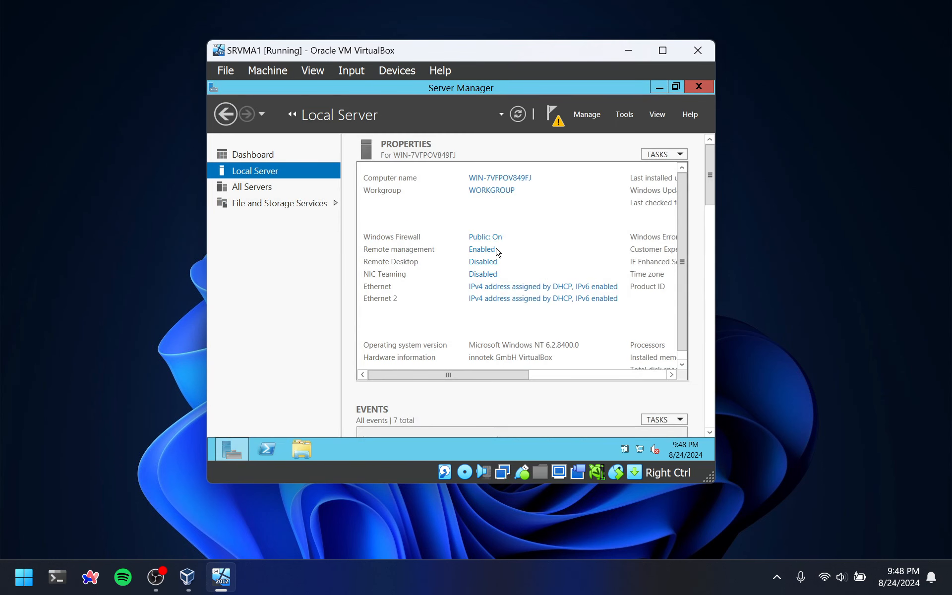
Change the computer name to S11221203SRVMA1, keeping it in the workgroup WORKGROUP
left_click(500, 192)
left_click(499, 291)
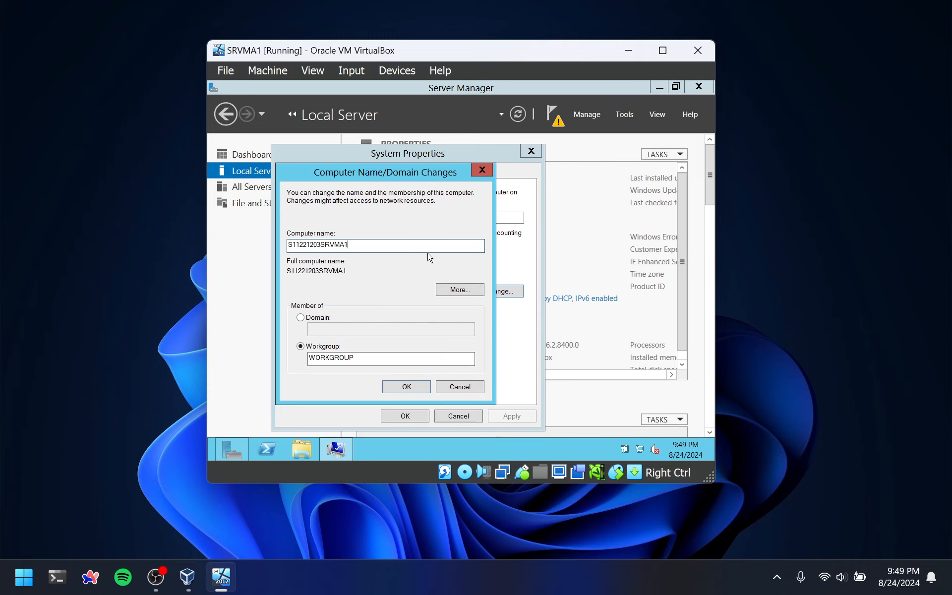
key("Escape")
key("Escape")
Start the Add Roles and Features Wizard, maximize it, and advance to the server role selection
left_click(587, 115)
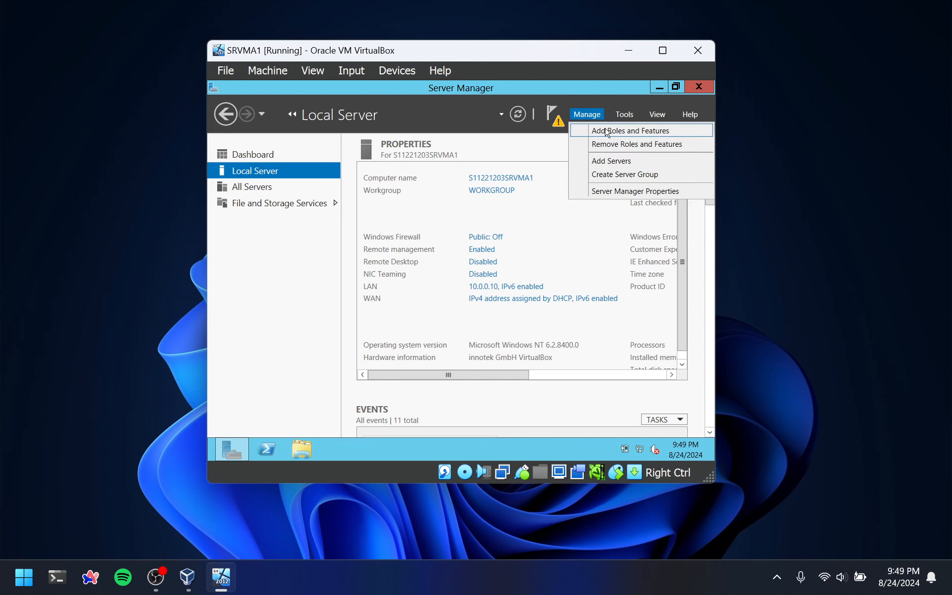
left_click(608, 130)
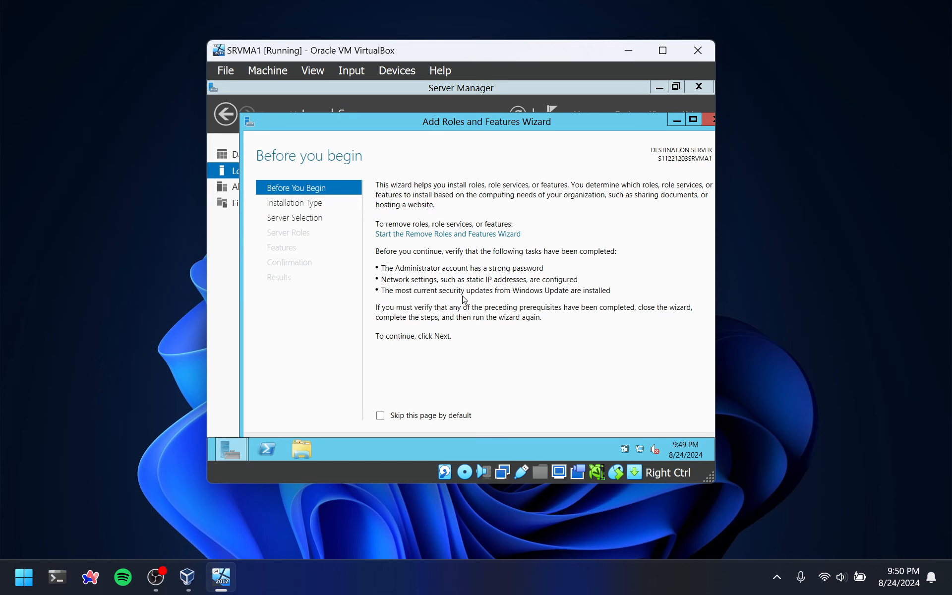
double_click(488, 124)
left_click(570, 425)
left_click(570, 424)
left_click(571, 424)
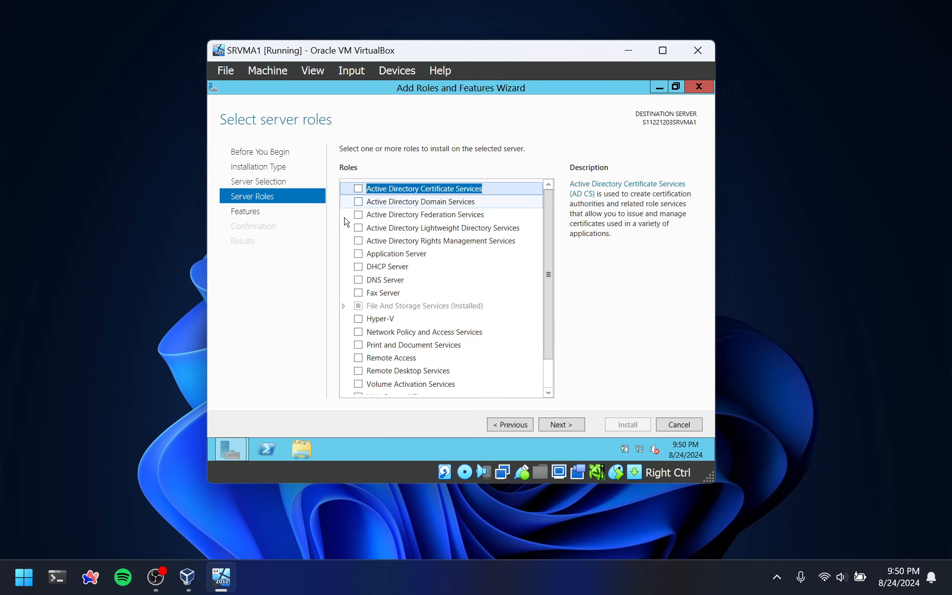
Select the Active Directory Domain Services role with its required features and management tools, and continue to the AD DS page
left_click(362, 202)
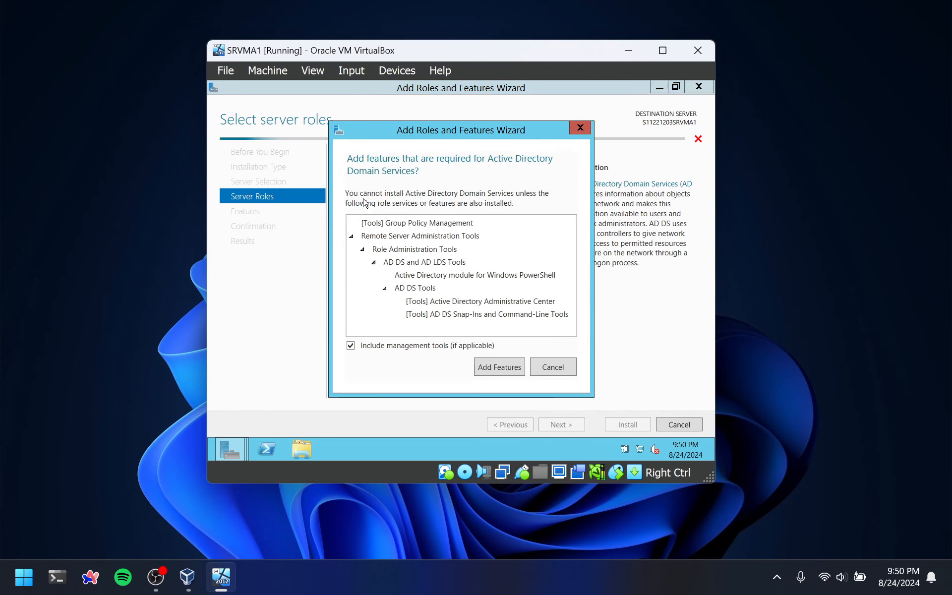
left_click(580, 128)
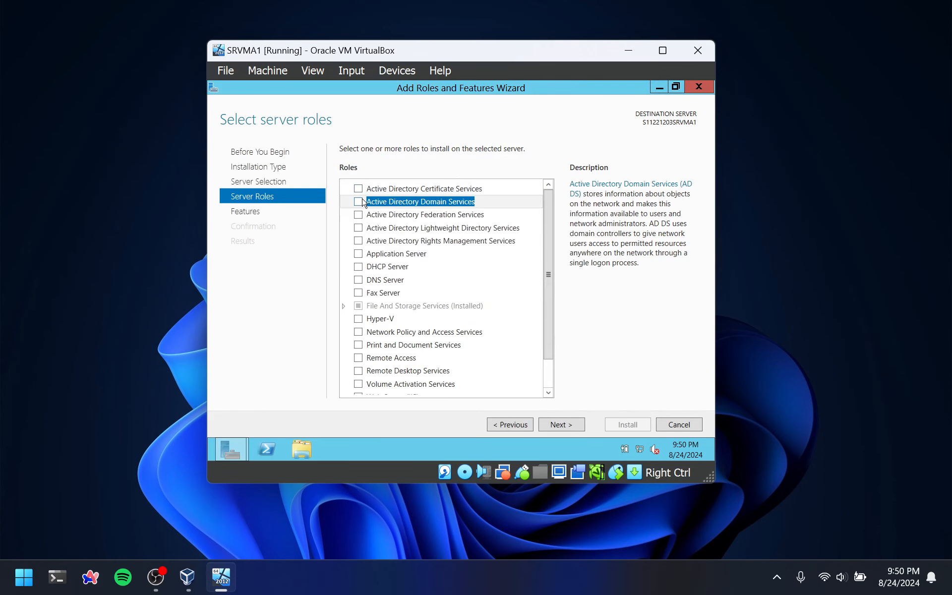
left_click(360, 203)
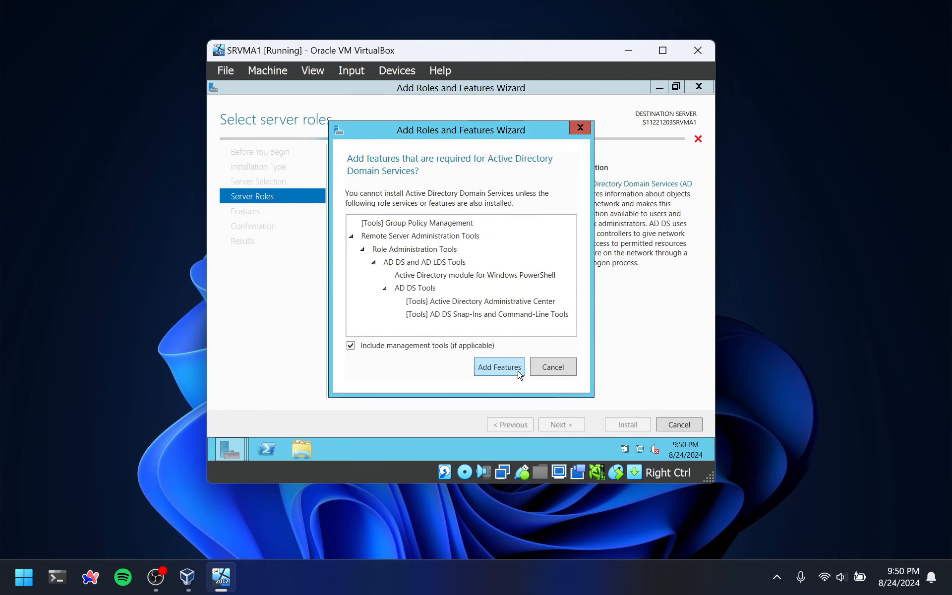
left_click(500, 367)
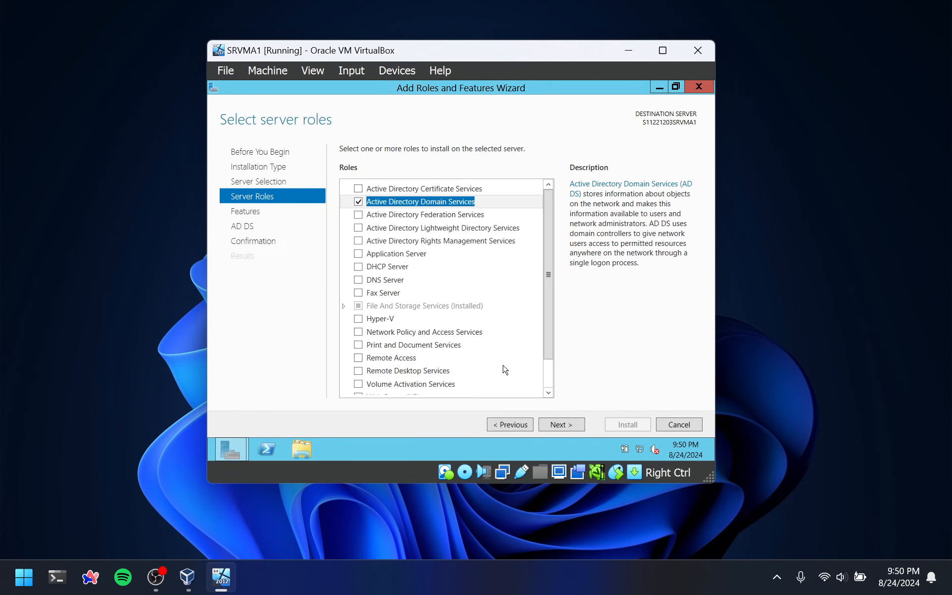
left_click(562, 427)
left_click(562, 425)
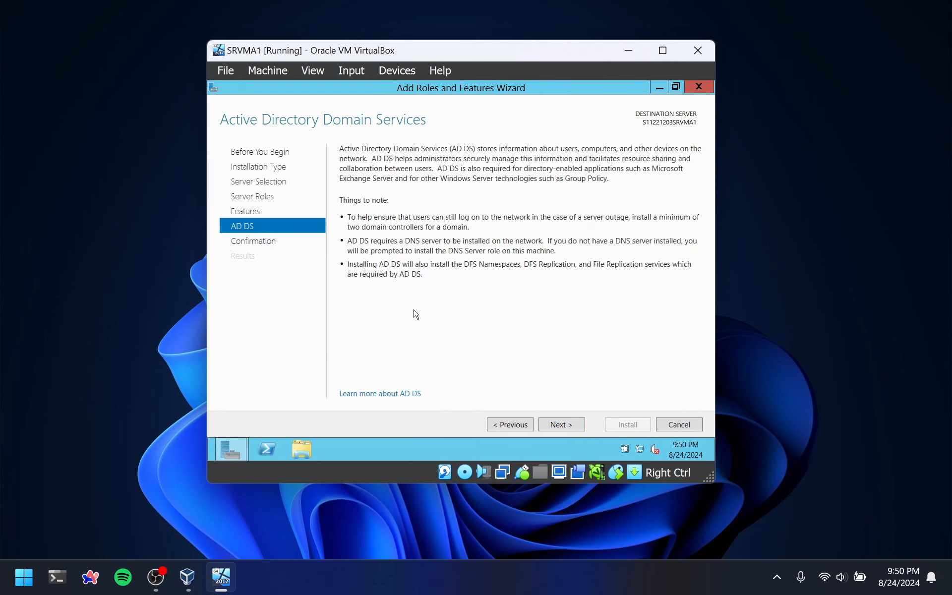
Allow the destination server to restart automatically if required, and install Active Directory Domain Services with the listed management tools
left_click(550, 427)
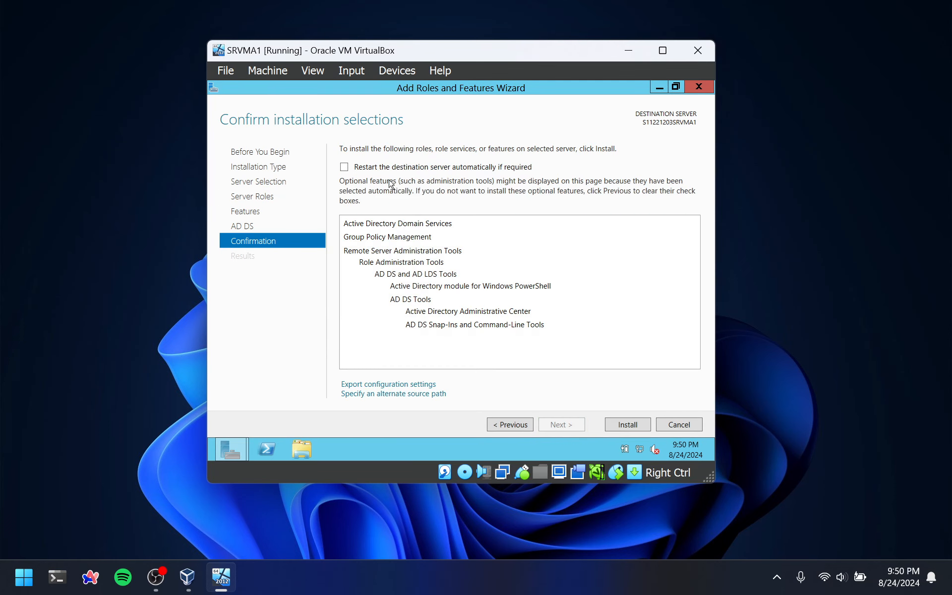
left_click(346, 167)
left_click(504, 314)
left_click(622, 426)
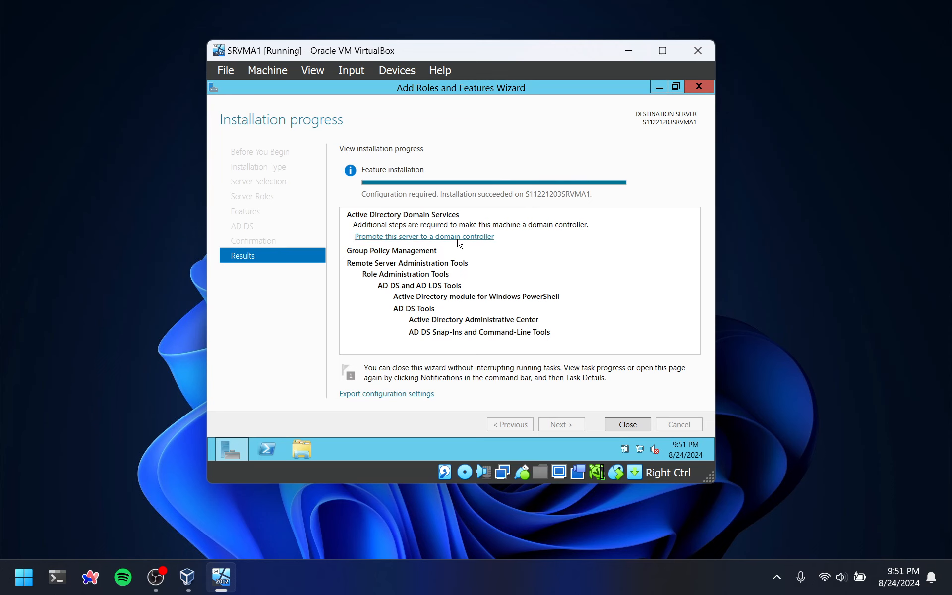
Promote the server to a domain controller by adding a new forest with the root domain name S11221203.local
left_click(458, 238)
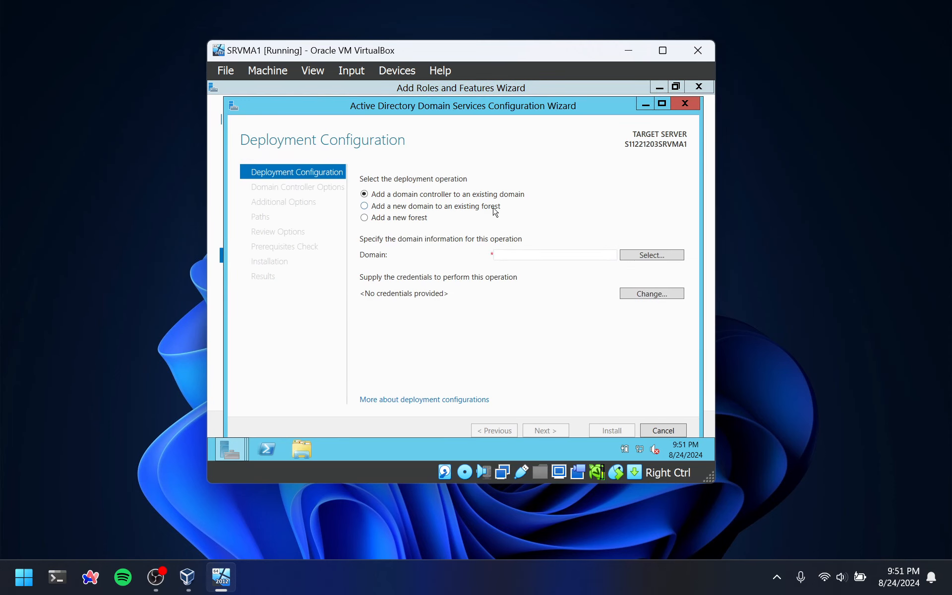
left_click(372, 221)
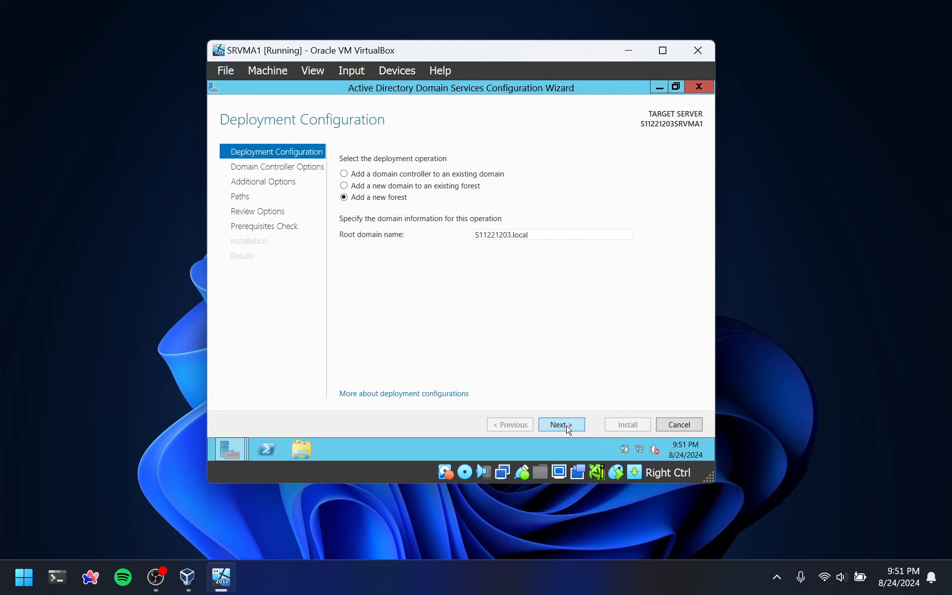
left_click(569, 425)
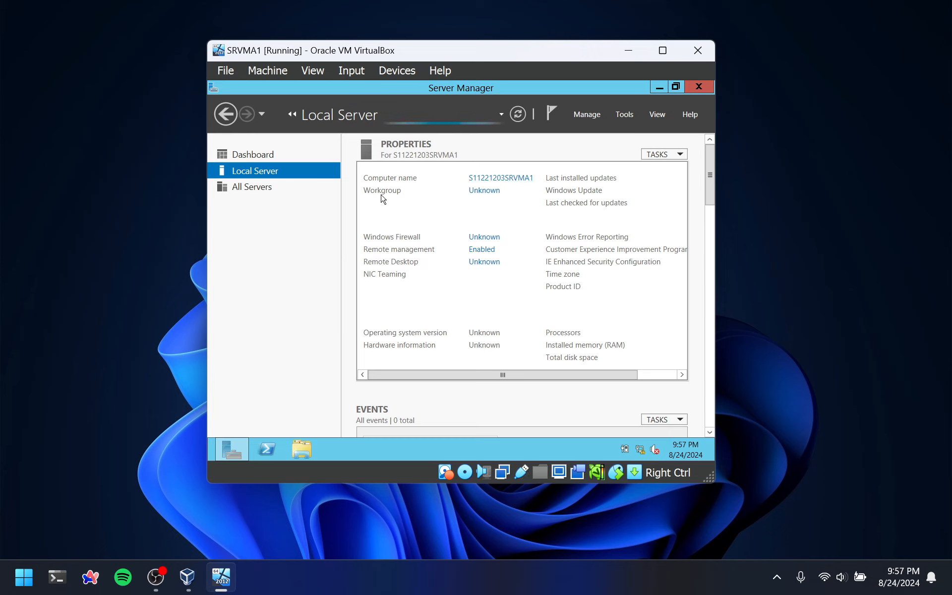
left_click(620, 114)
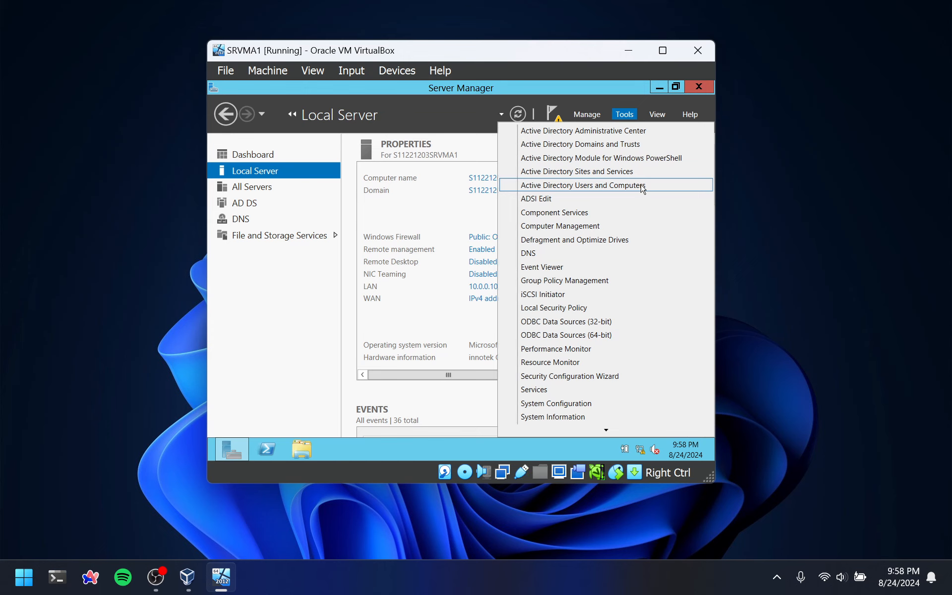
left_click(643, 187)
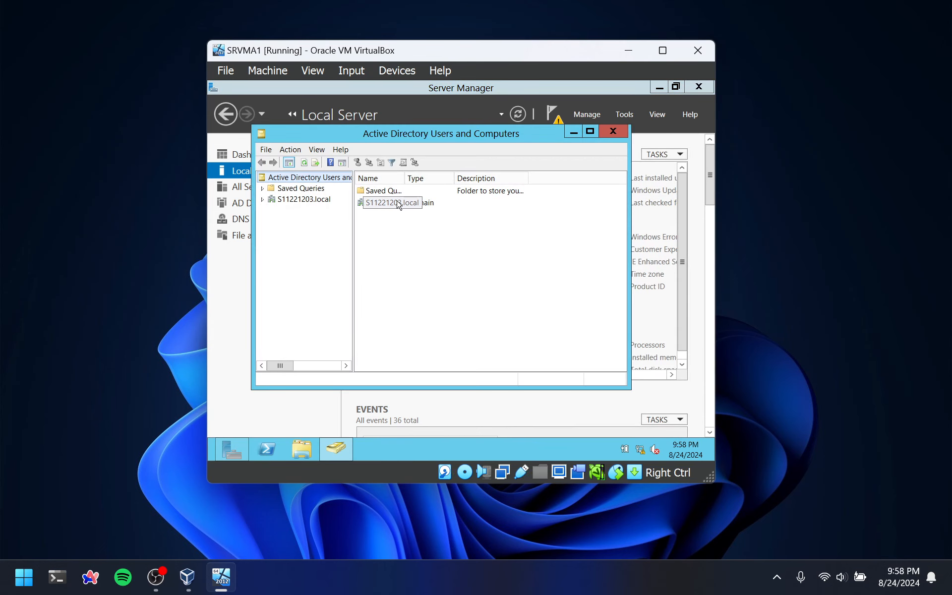
left_click(294, 201)
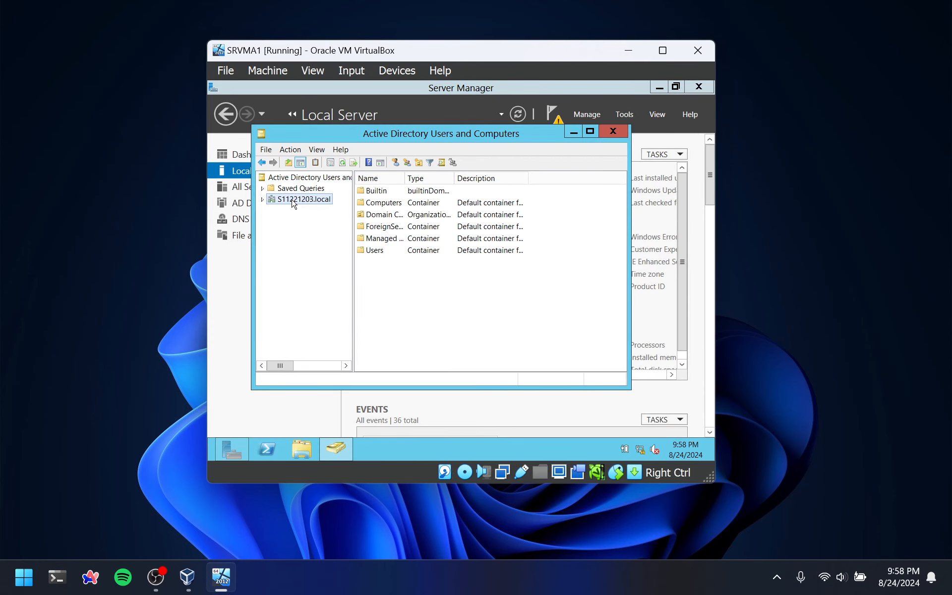
double_click(375, 251)
right_click(566, 239)
mouse_move(611, 275)
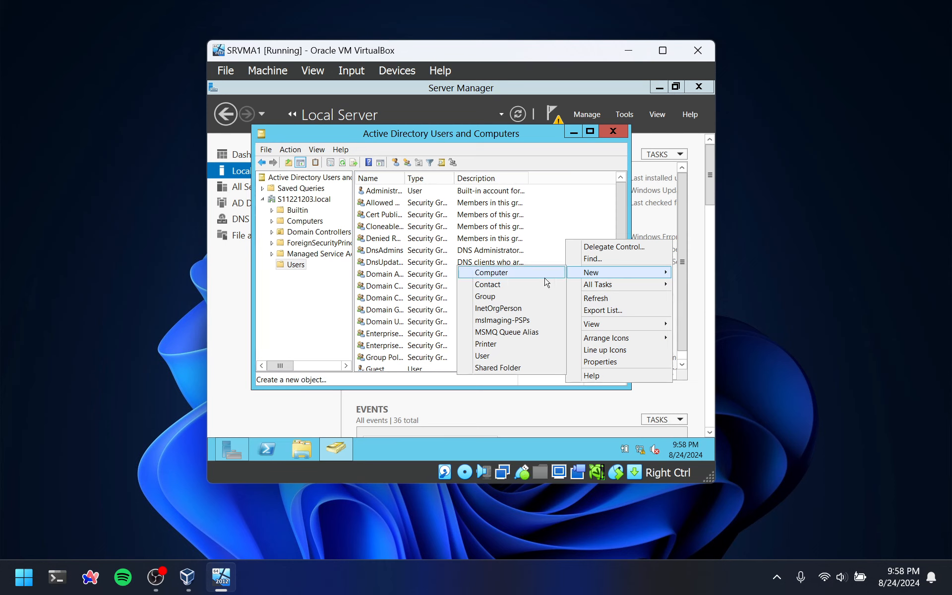
left_click(491, 356)
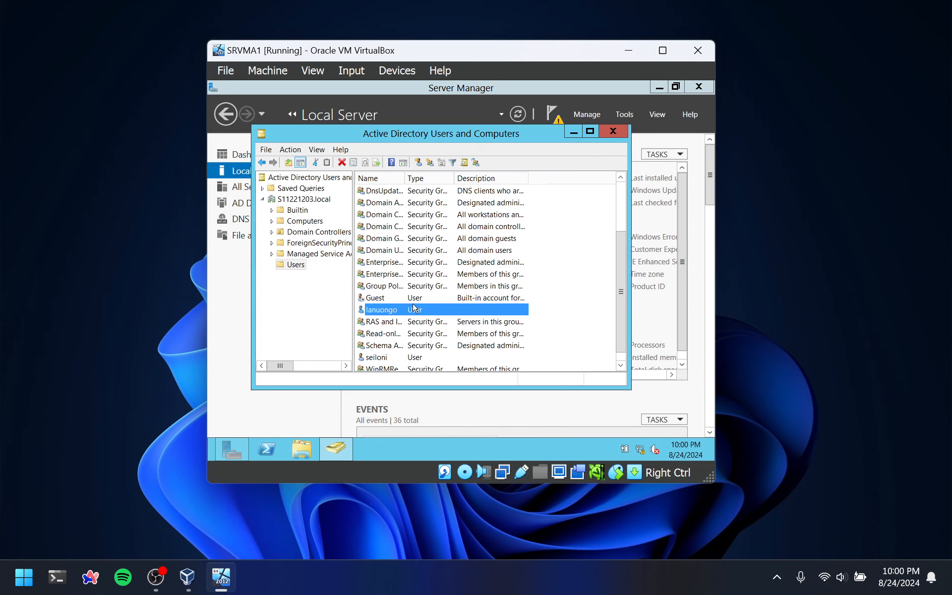
Check the user accounts listed in the Users container, and dismiss the Action Center notification
scroll(404, 312, "up", 2)
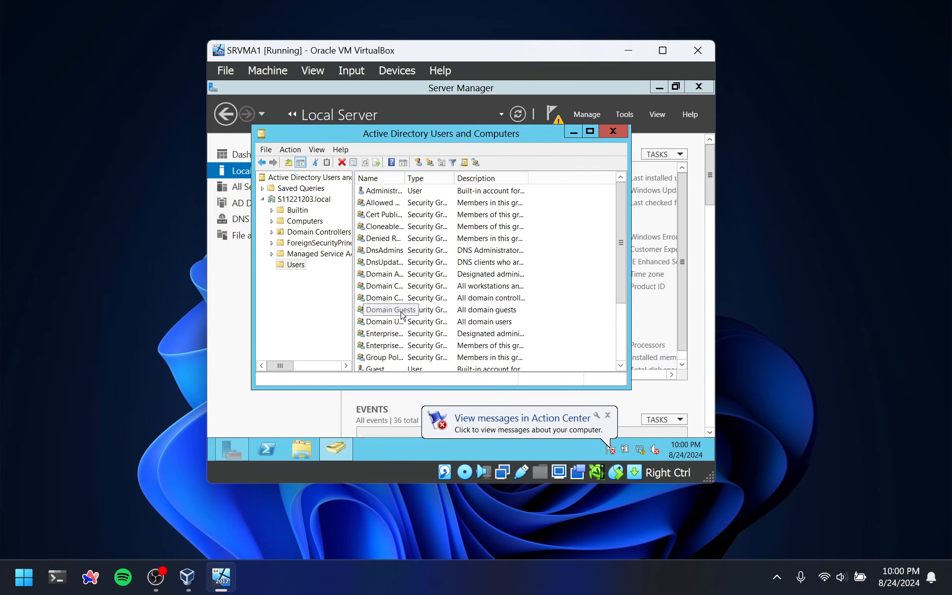
scroll(402, 315, "down", 3)
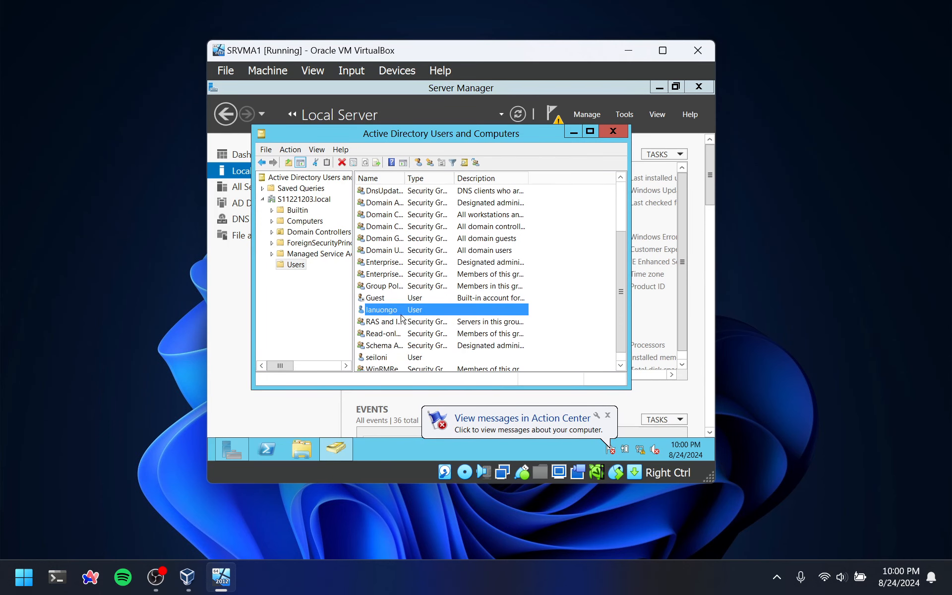
left_click(606, 415)
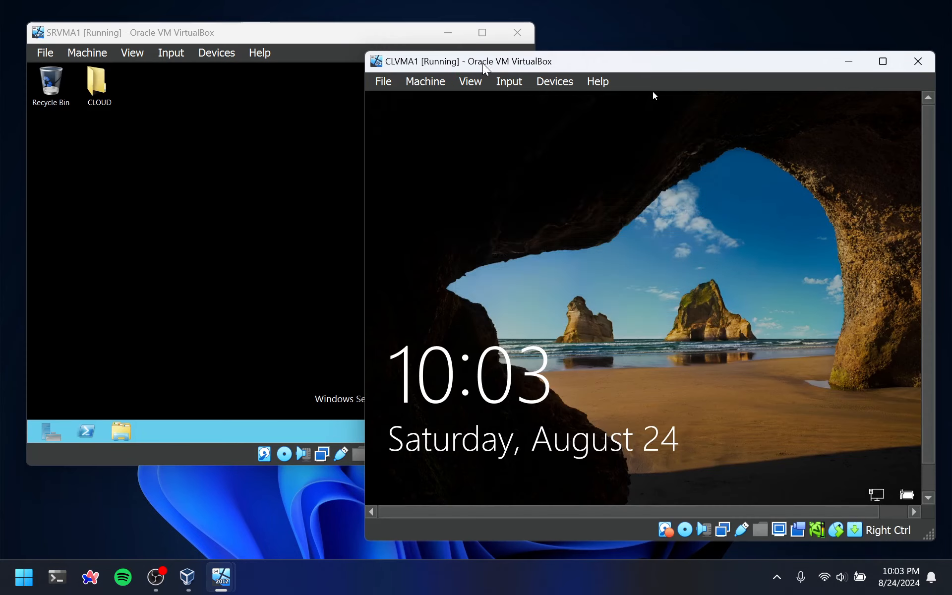
Fit the CLVMA1 window to its guest display and sign in to the client with the account password
left_click(471, 81)
left_click(516, 158)
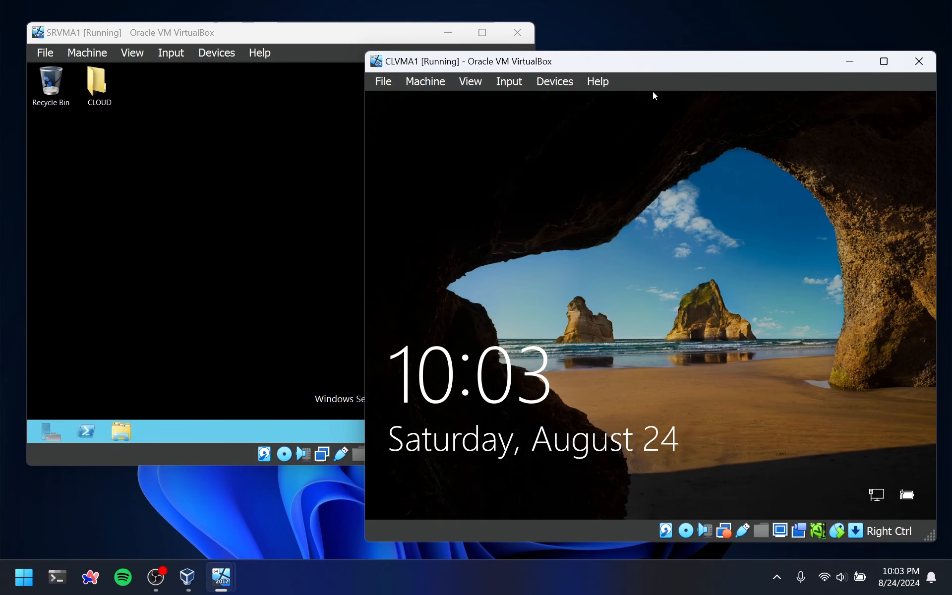
left_click(620, 248)
type("•••••")
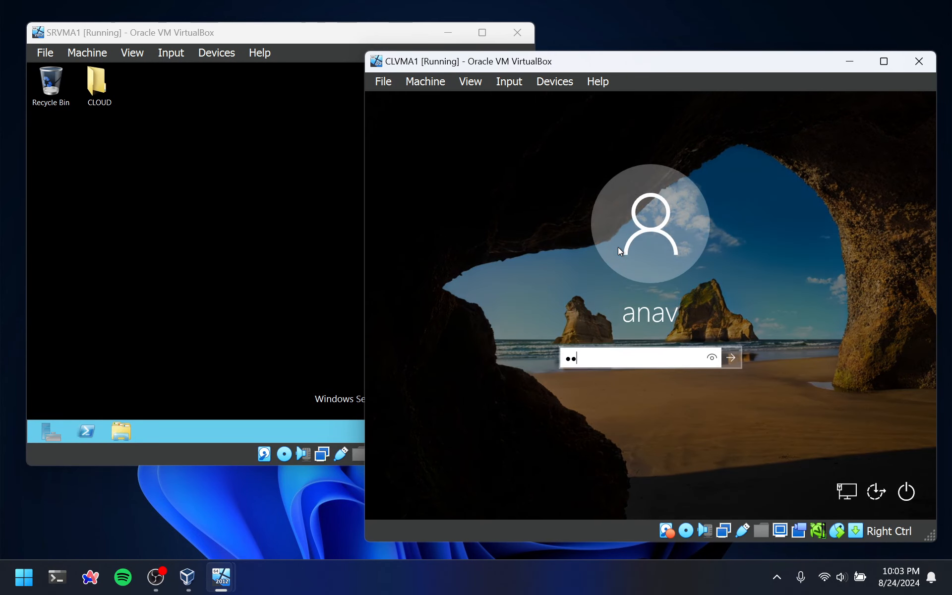
key("Return")
key("Return")
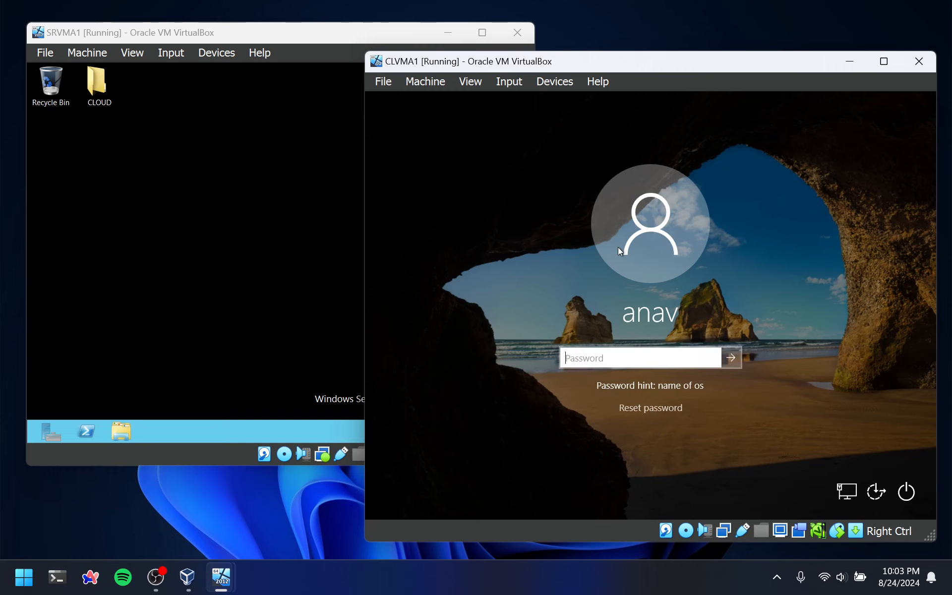
type("••••••")
key("Return")
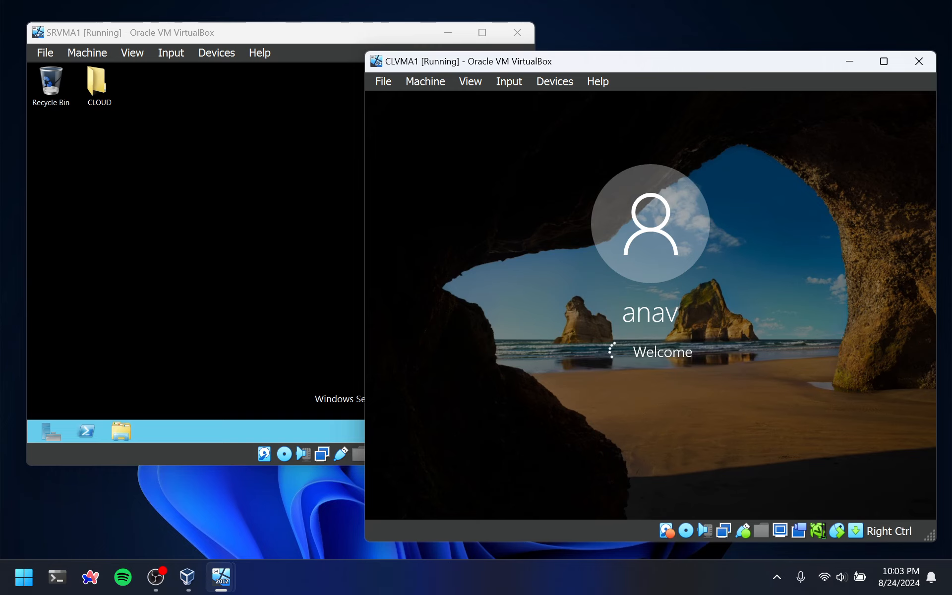
left_click_drag(709, 70, 702, 65)
left_click(266, 124)
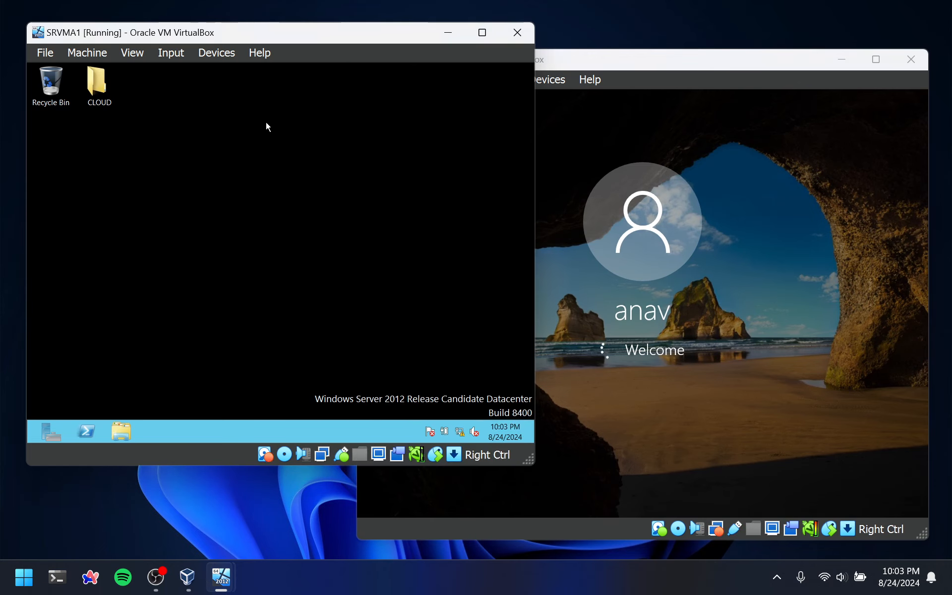
left_click(599, 141)
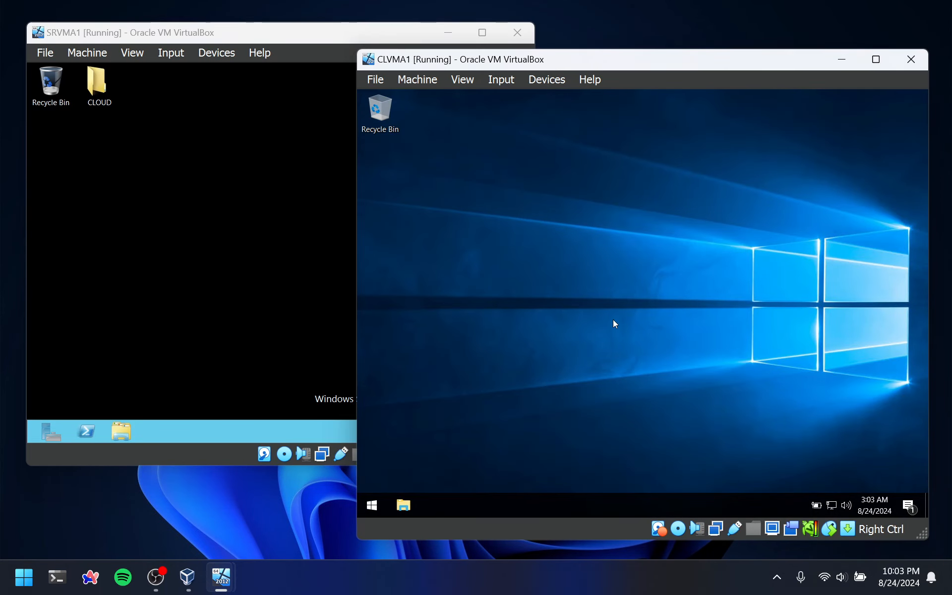
Open the client's Network Connections through the Network and Sharing Center and maximize the window
right_click(832, 508)
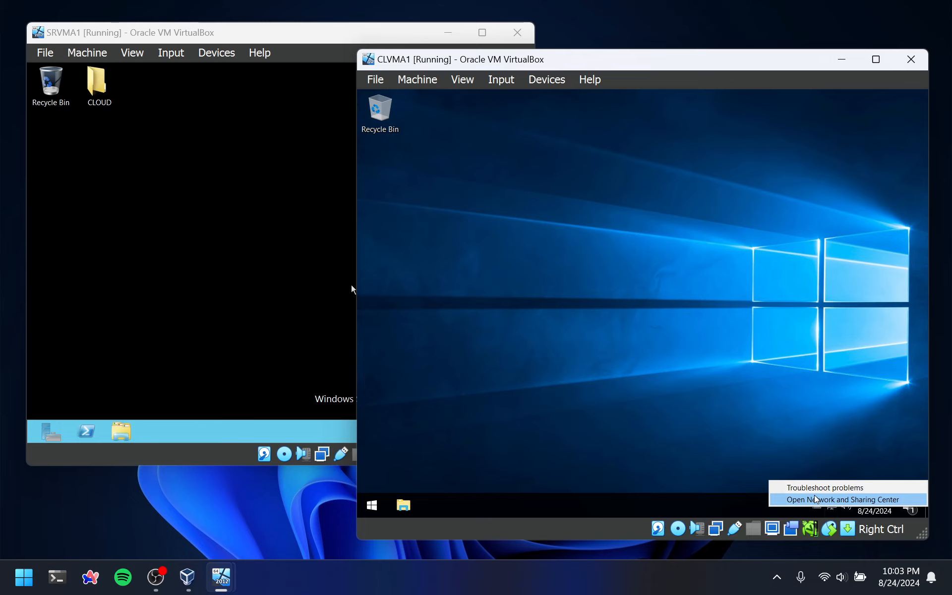
left_click(814, 498)
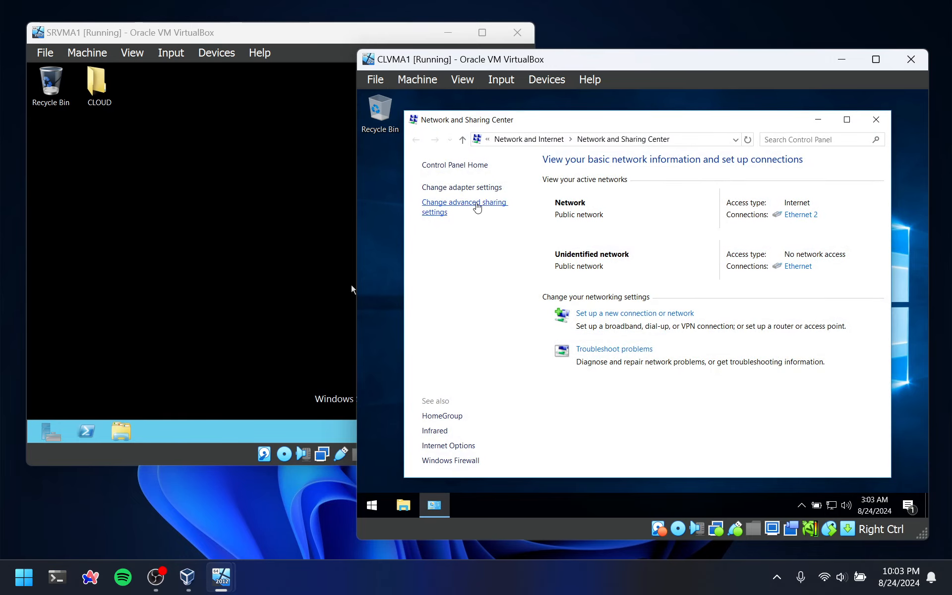
left_click(455, 188)
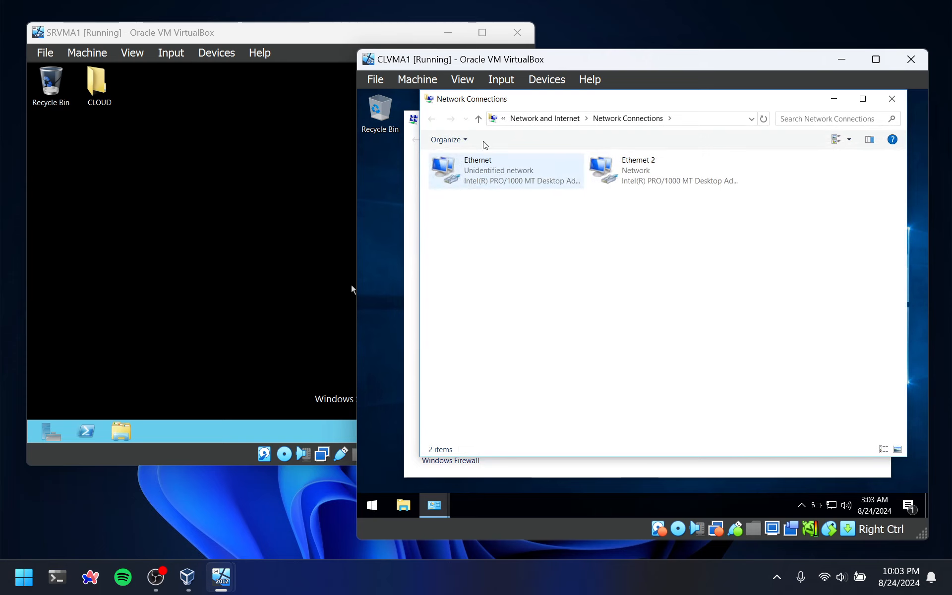
left_click(863, 98)
Examine the Ethernet adapter's connection details for a default gateway and DNS server, and close its status windows
double_click(457, 180)
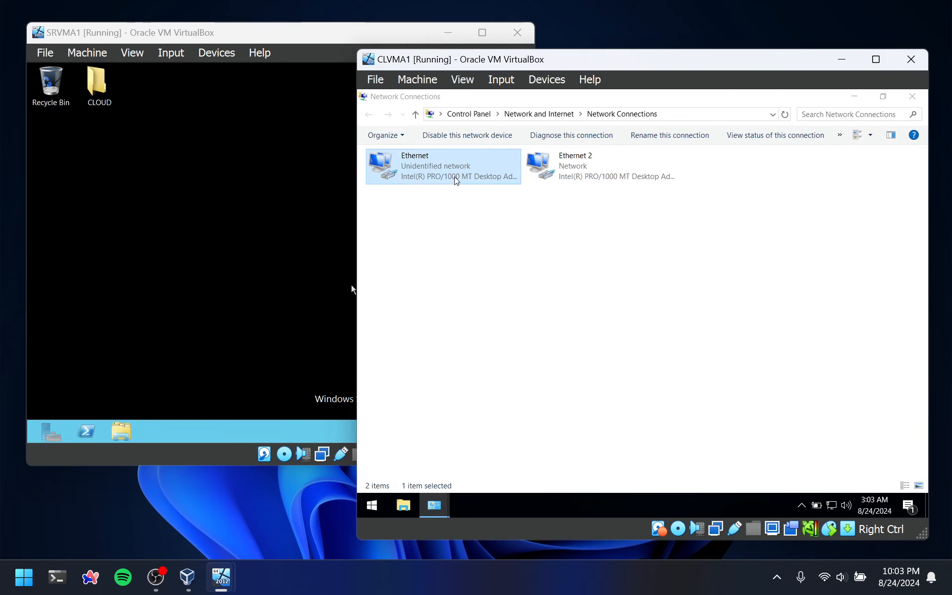
left_click(575, 291)
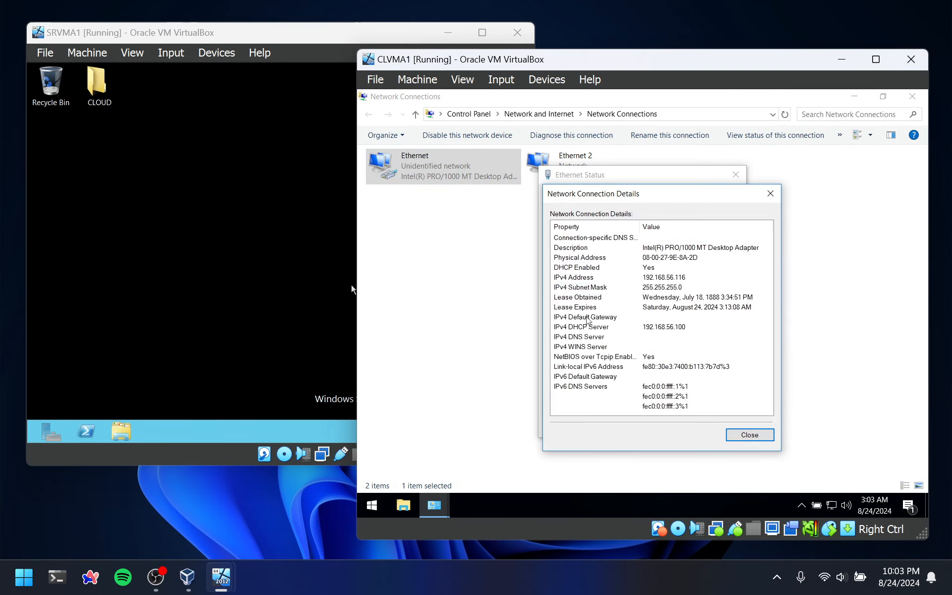
left_click(640, 337)
left_click(631, 317)
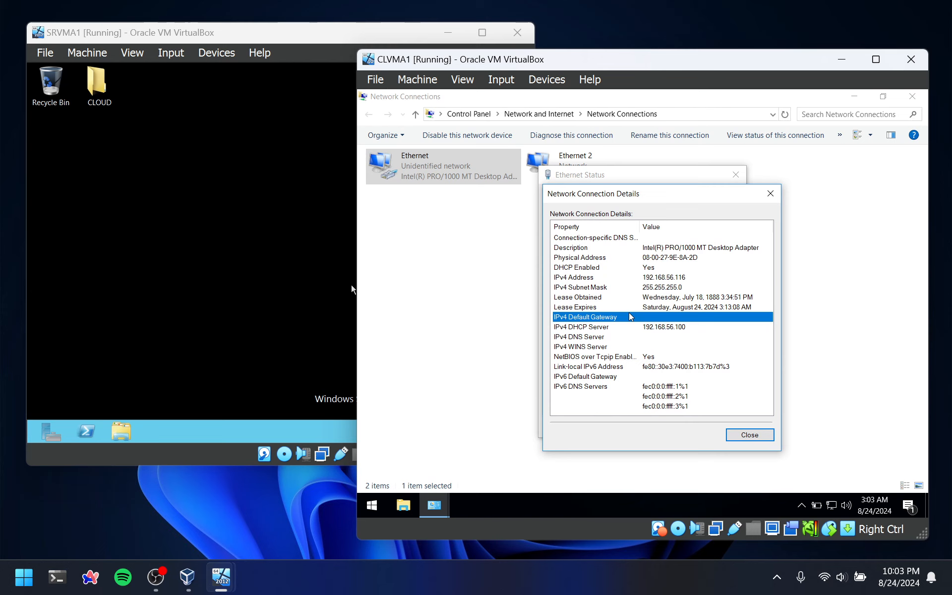
left_click(770, 193)
left_click(736, 174)
Examine the Ethernet 2 adapter's default gateway and DNS server in its connection details, and close its status windows
double_click(575, 159)
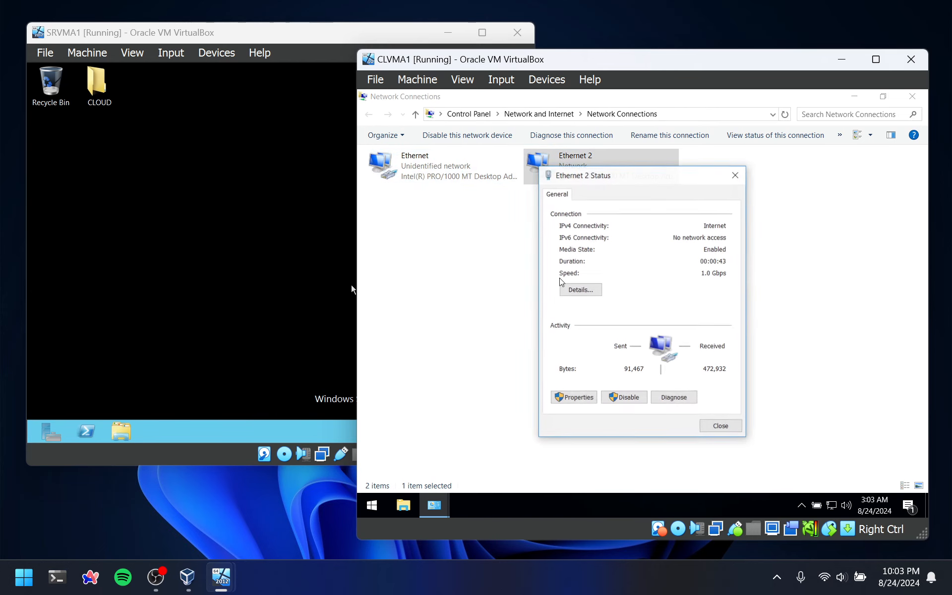
left_click(563, 286)
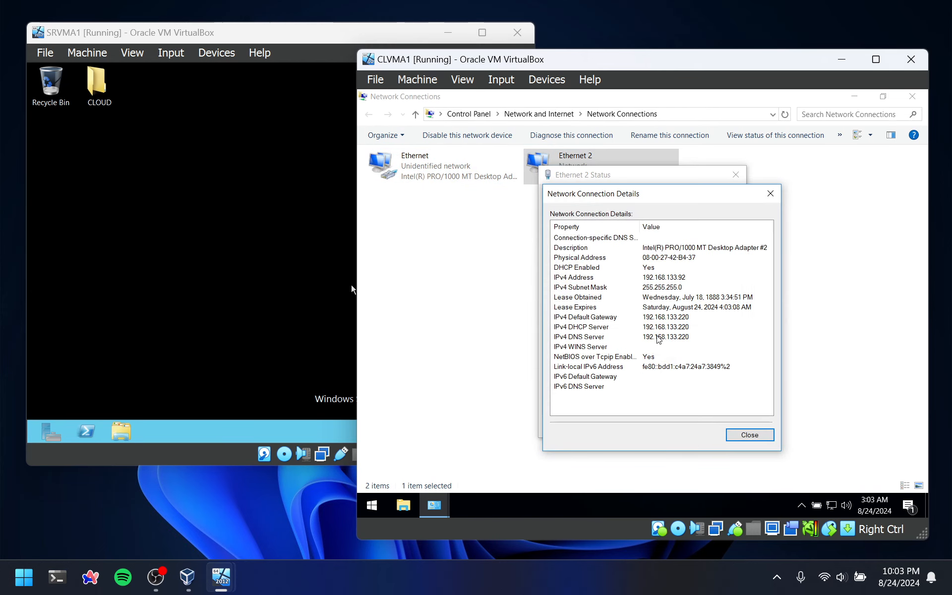
left_click(658, 338)
left_click(608, 318)
left_click(764, 195)
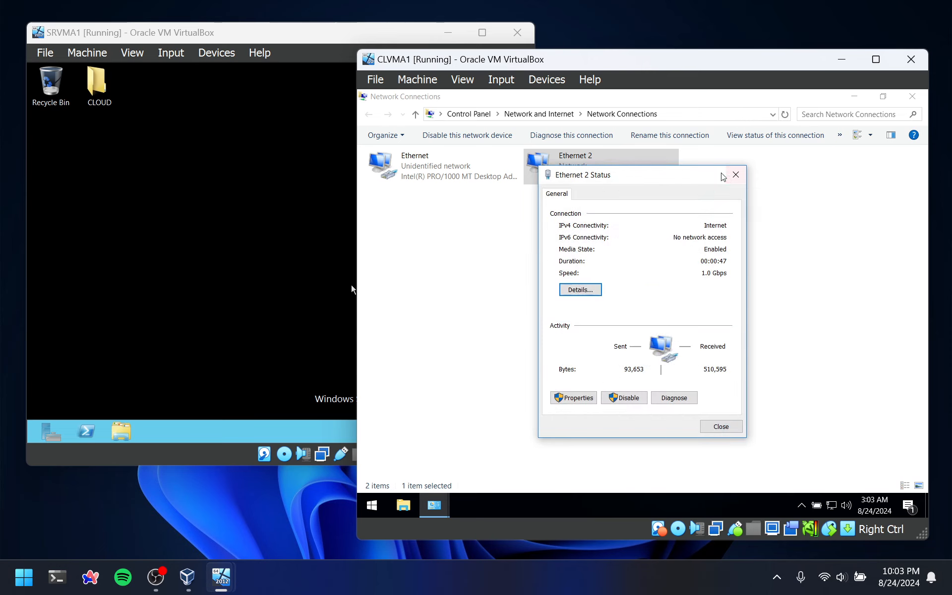
left_click(736, 175)
Rename the client's Ethernet 2 connection as WAN
right_click(563, 171)
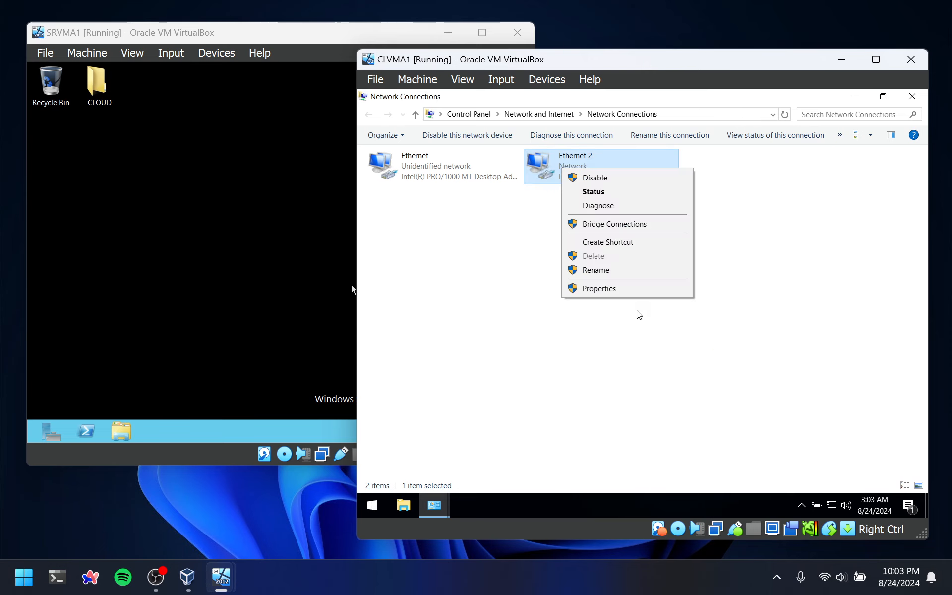
left_click(613, 271)
type("WAN")
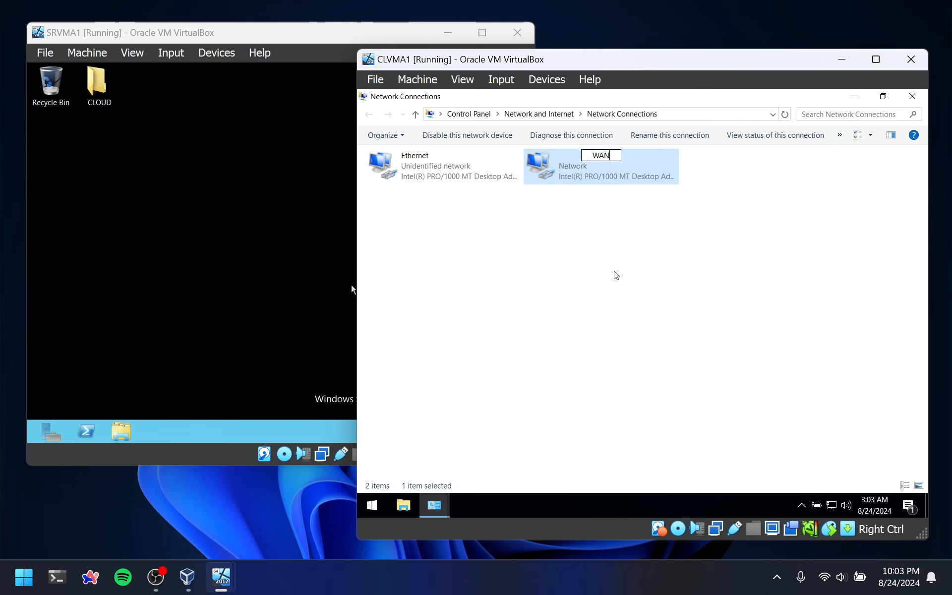
key("Return")
Rename the client's Ethernet connection as LAN, and close Network Connections
right_click(430, 165)
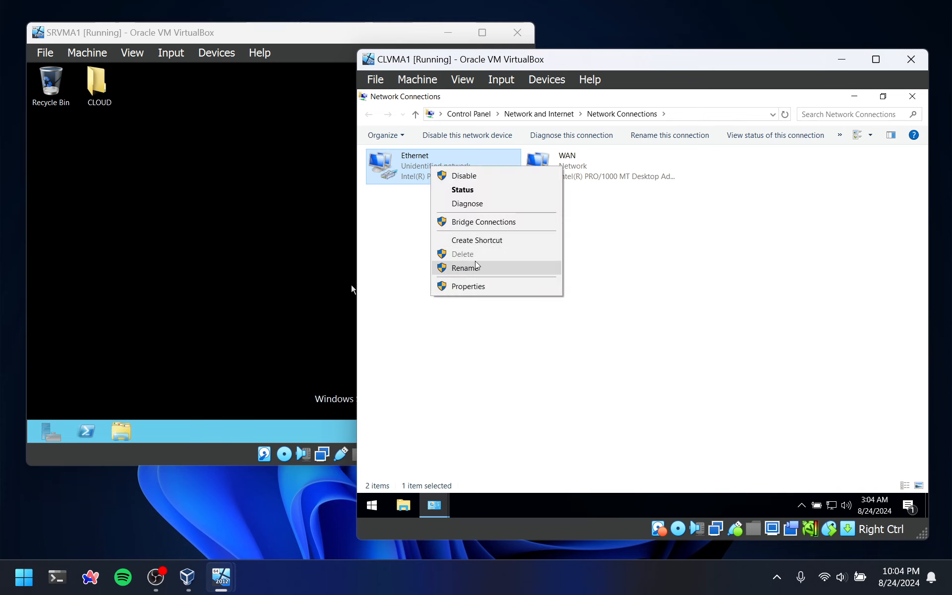
left_click(466, 268)
type("LAN")
key("Return")
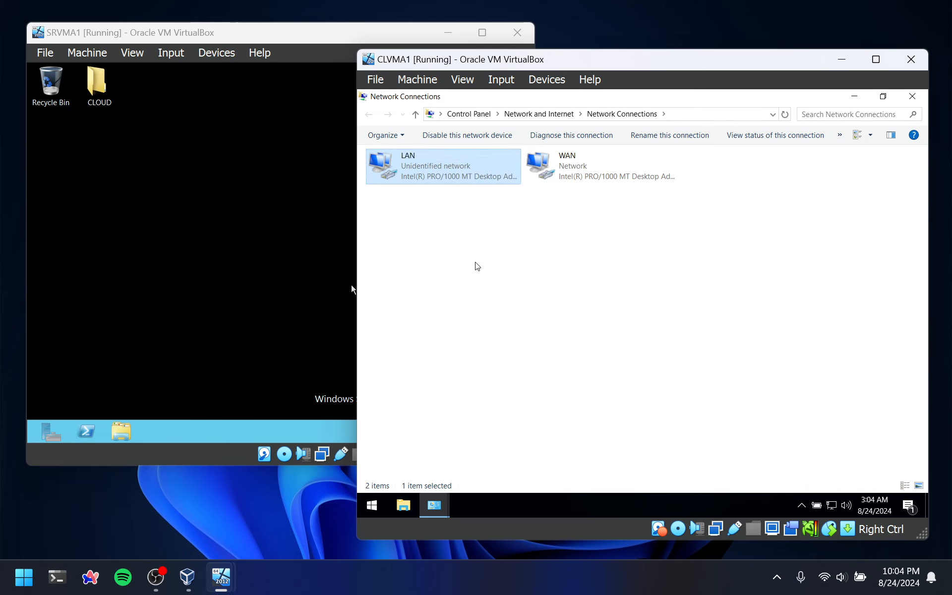
left_click(913, 98)
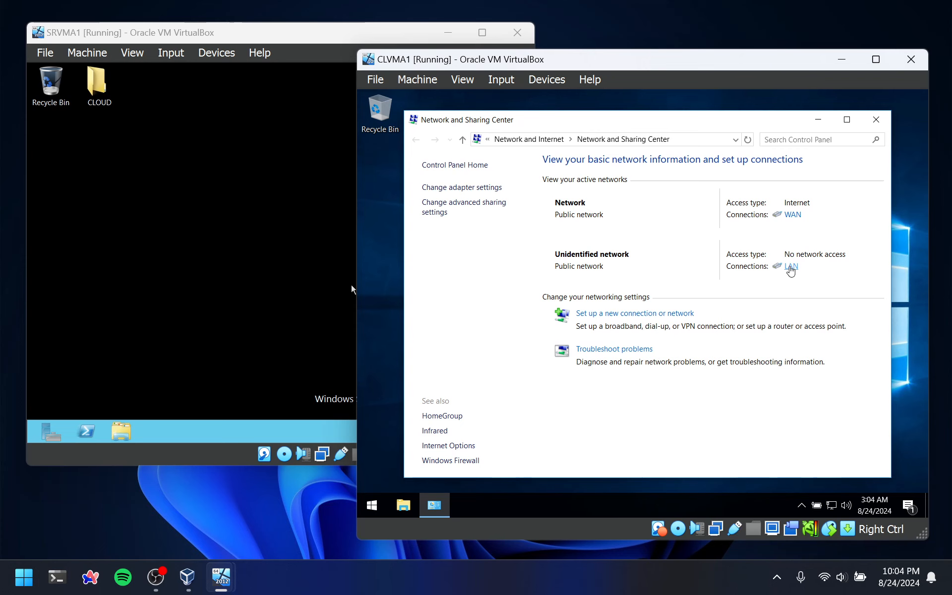
Give the client's LAN connection the static IPv4 address 10.0.0.11 with subnet mask 255.0.0.0
left_click(790, 268)
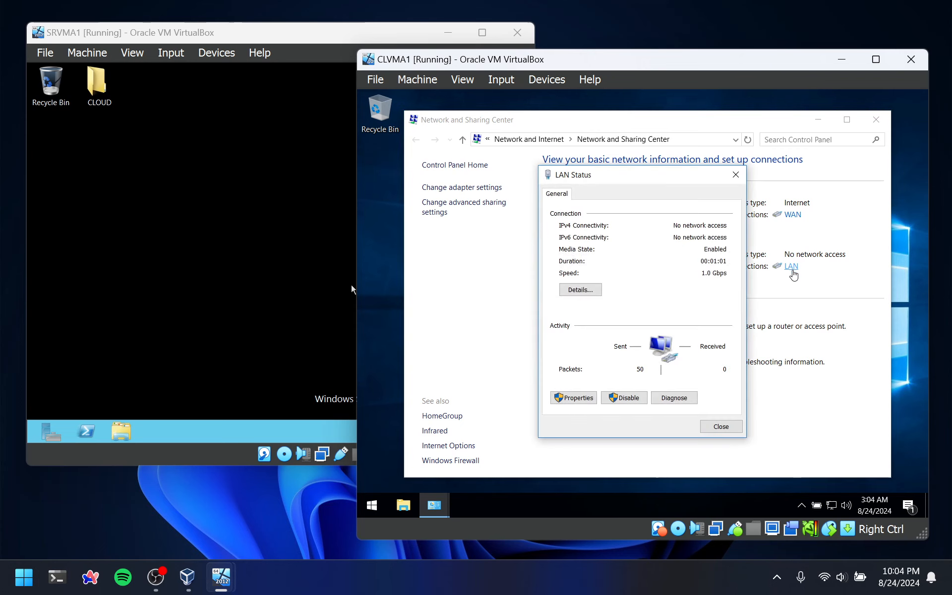
left_click(573, 398)
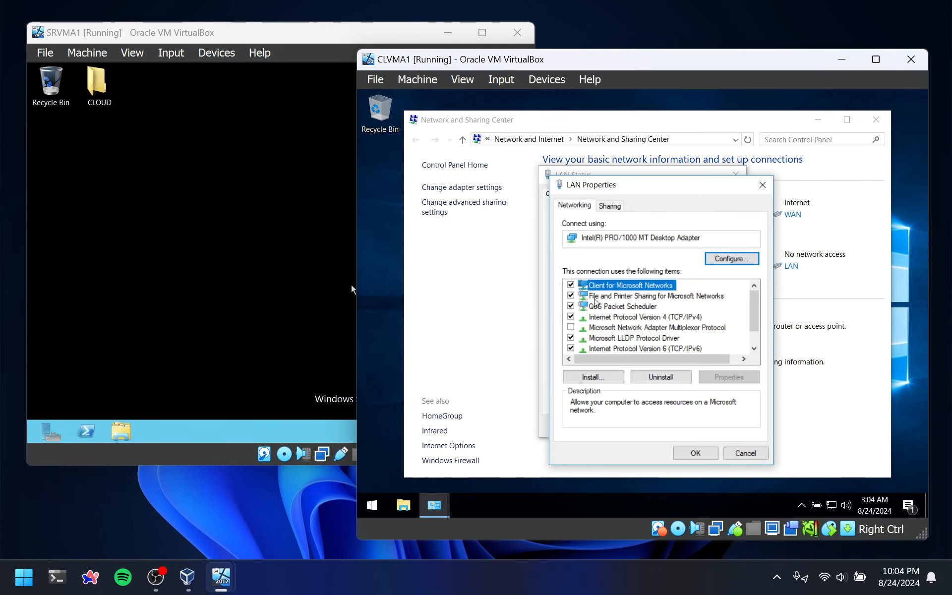
double_click(687, 318)
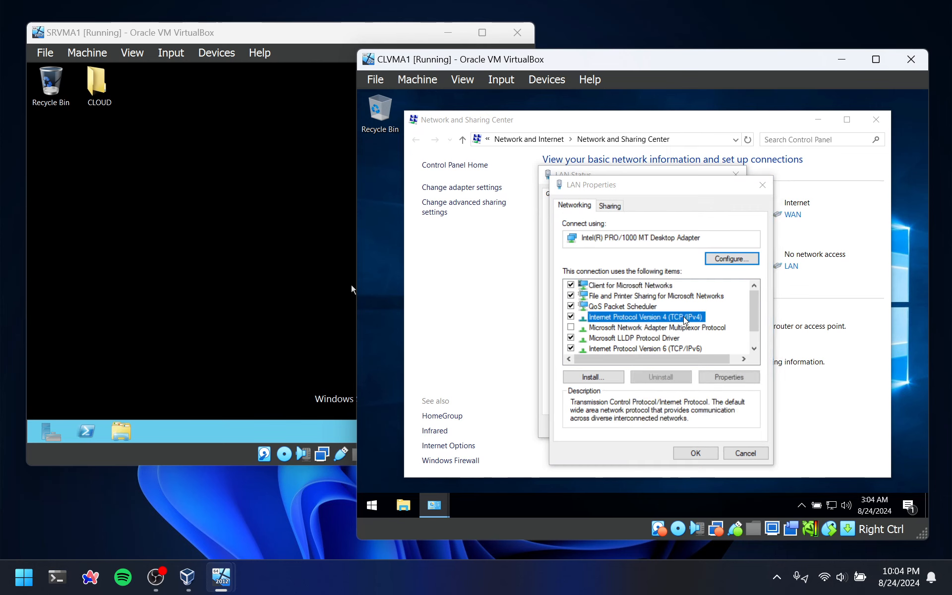
left_click_drag(639, 224, 605, 160)
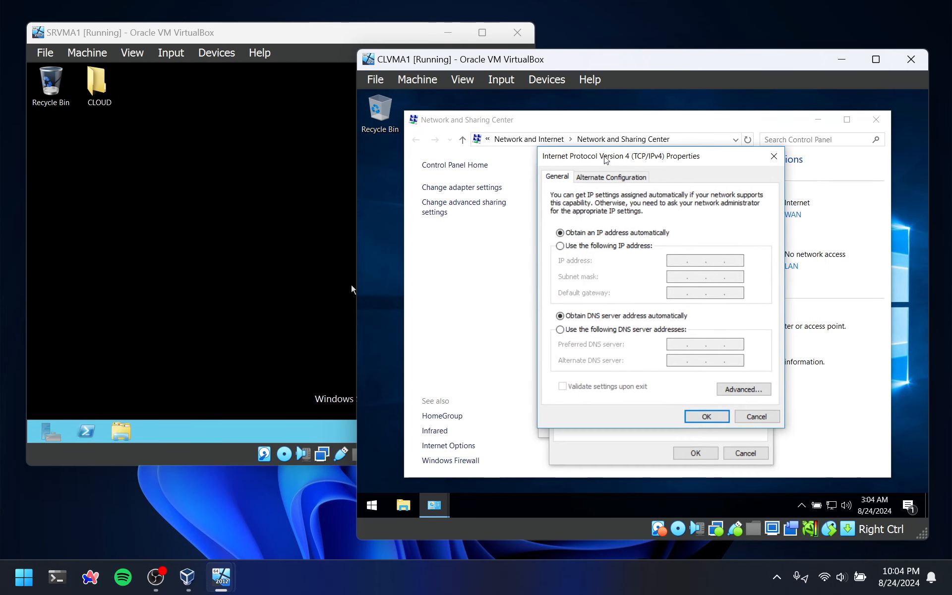
left_click(591, 246)
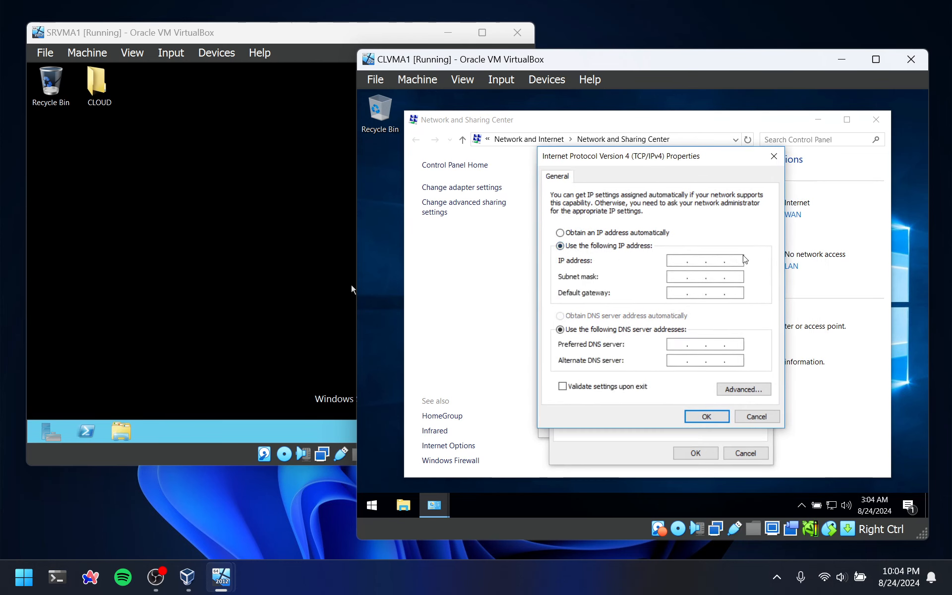
type("10 . 0 . 0 . 11")
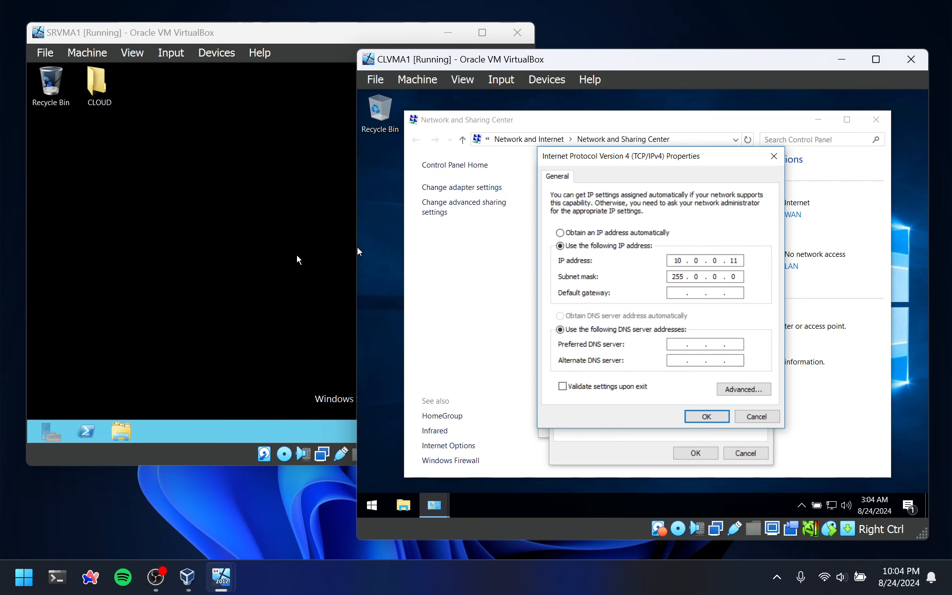
Switch to the SRVMA1 server and run ipconfig in a command prompt to check its LAN adapter's IPv4 address
right_click(213, 245)
left_click(208, 228)
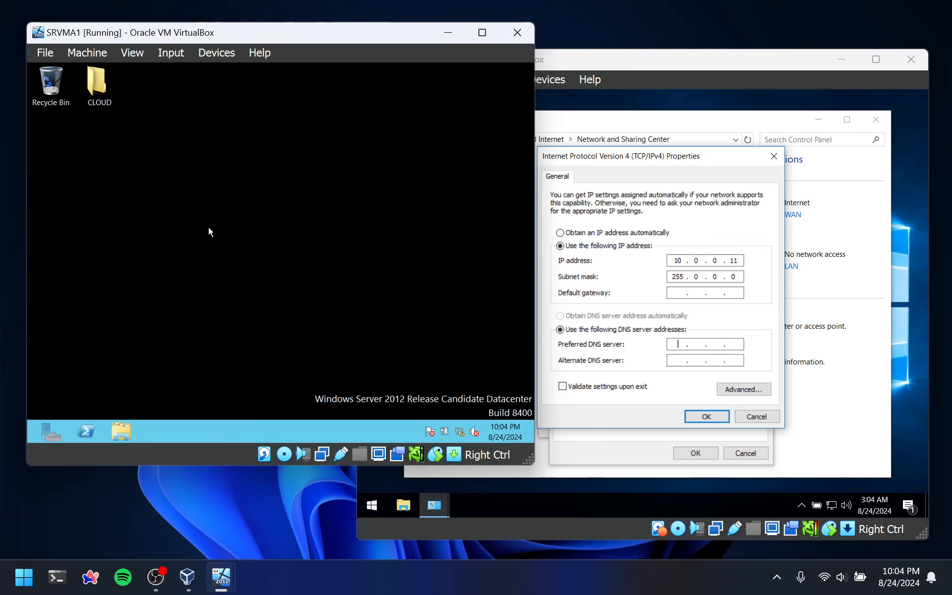
key("super+r")
type("cmd")
key("Return")
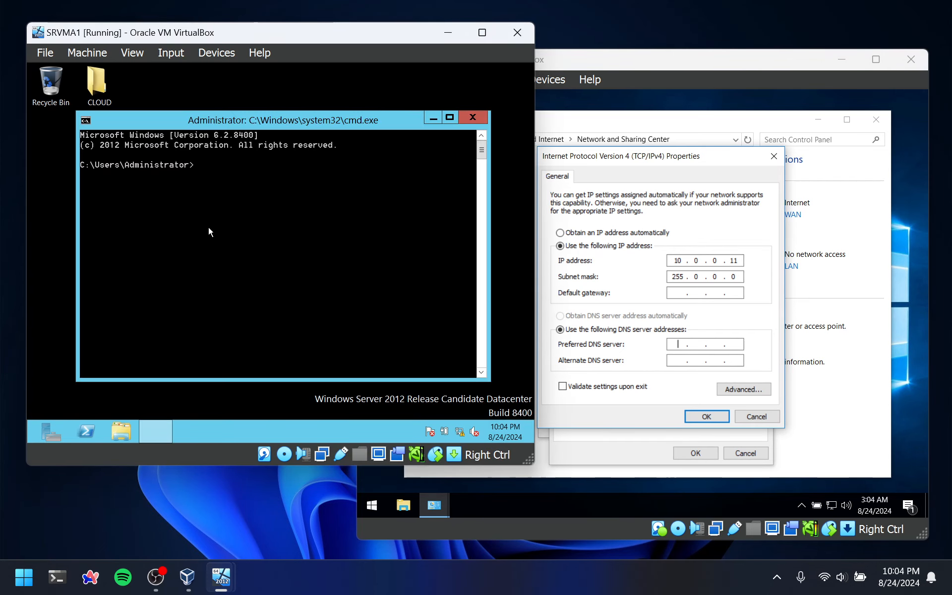
type("ipconfig")
key("Return")
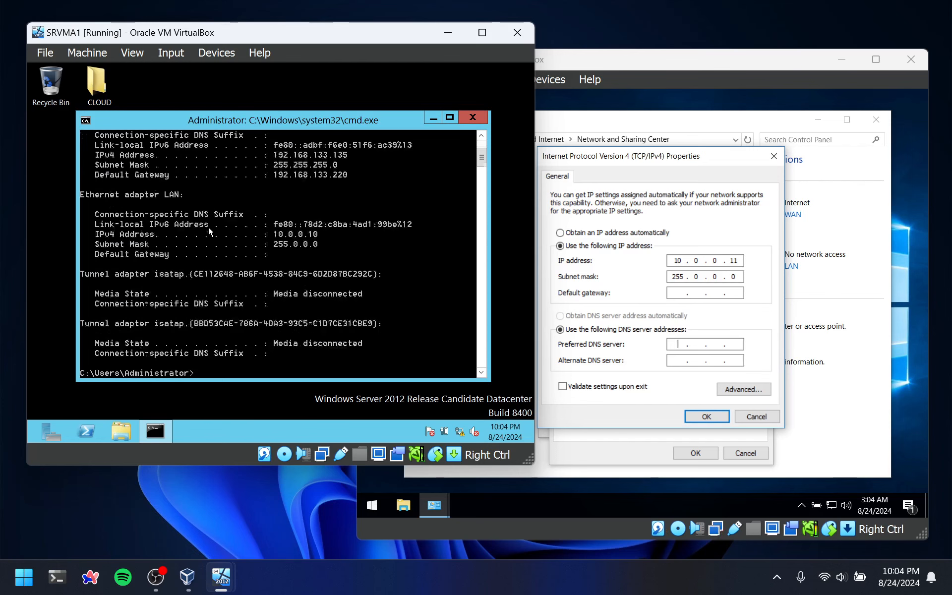
scroll(332, 270, "up", 3)
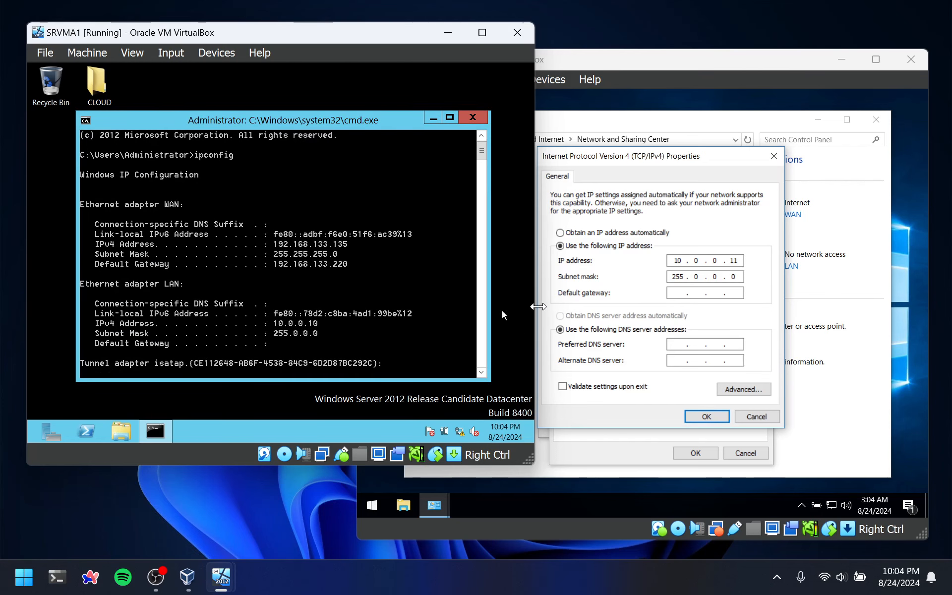
Set the client LAN connection's preferred DNS server to 10.0.0.10, apply the settings and close the network windows
left_click(677, 343)
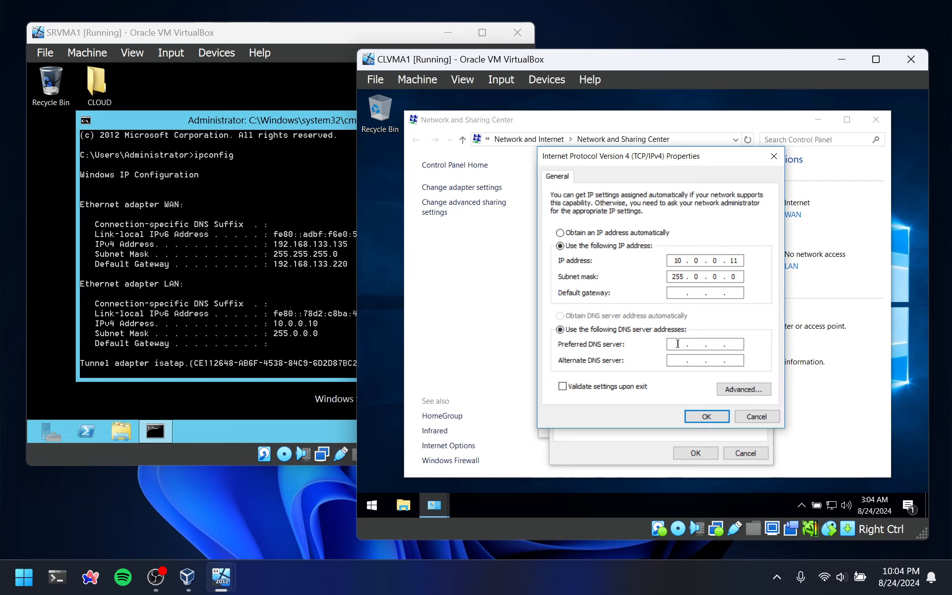
type("10 .0.0.1")
key("BackSpace")
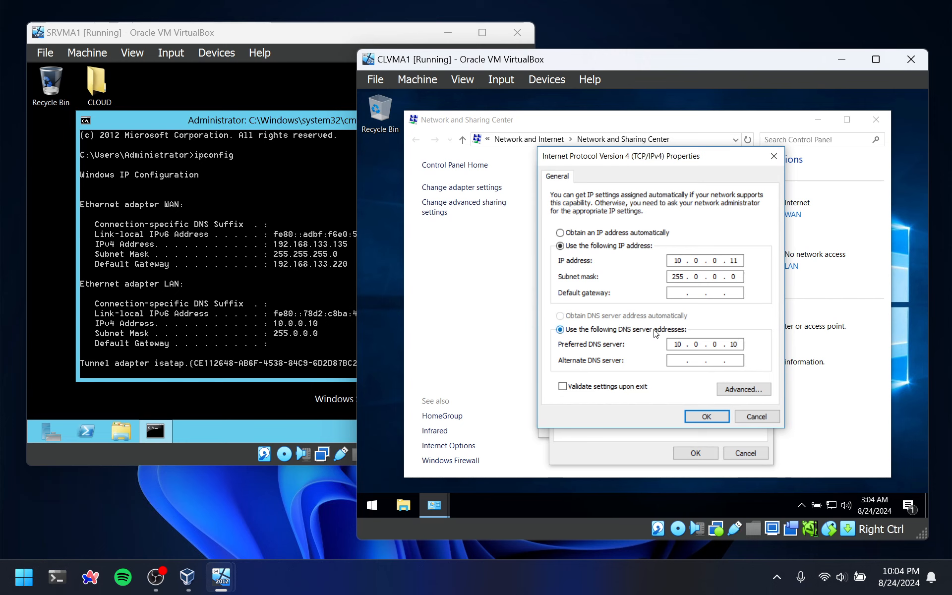
left_click(700, 419)
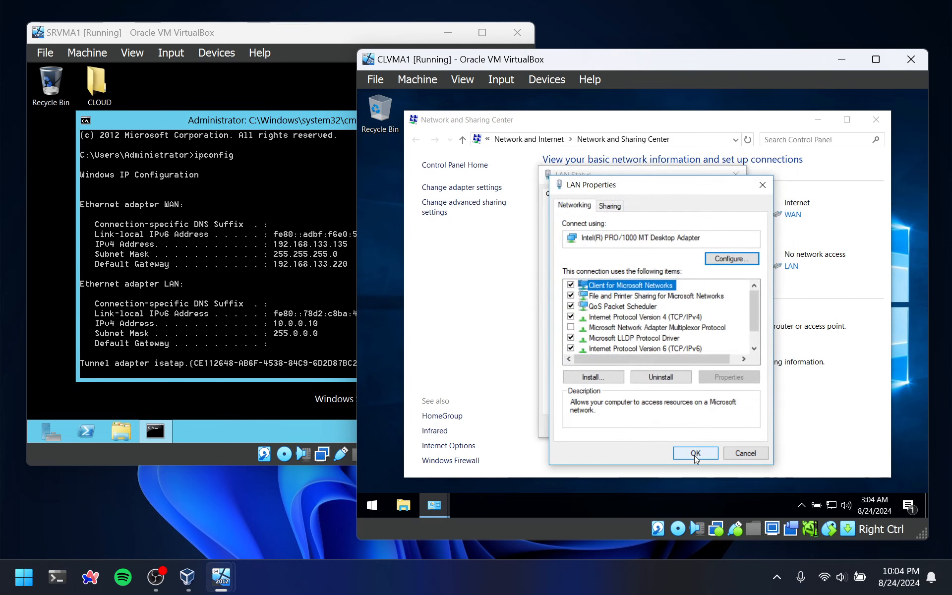
left_click(695, 453)
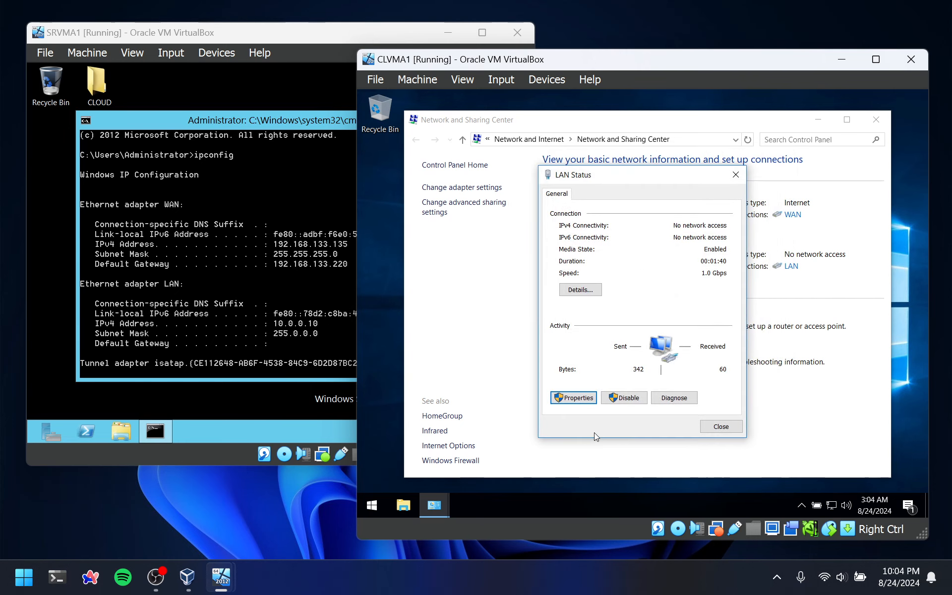
left_click(721, 426)
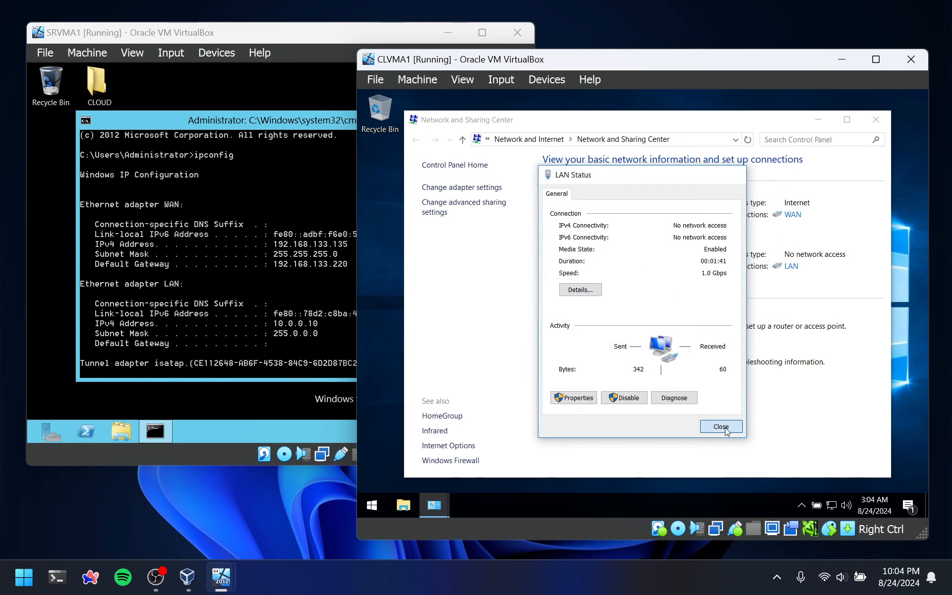
left_click(876, 120)
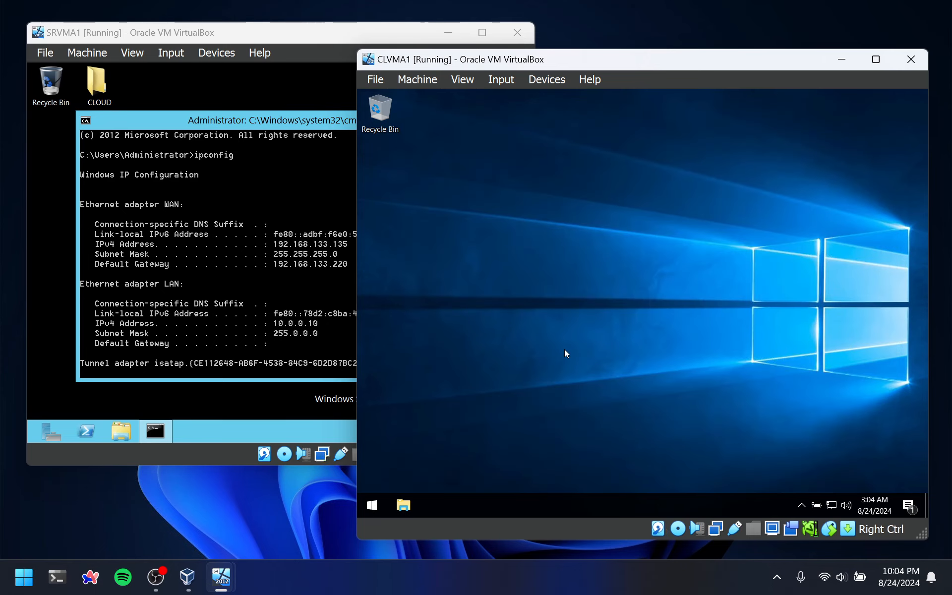
Turn off Windows Firewall on the client for both private and public networks, and close the firewall window
key("super")
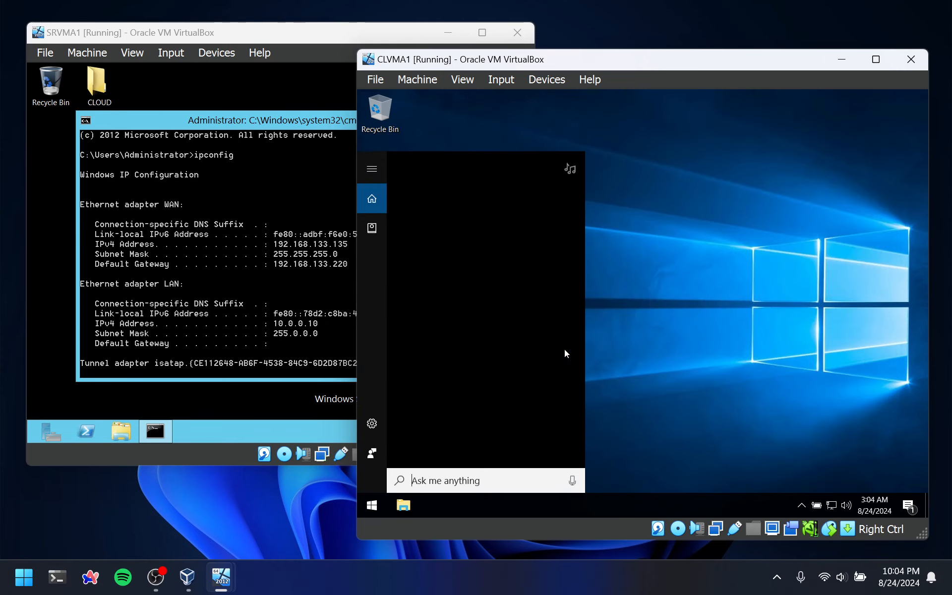
type("firewall")
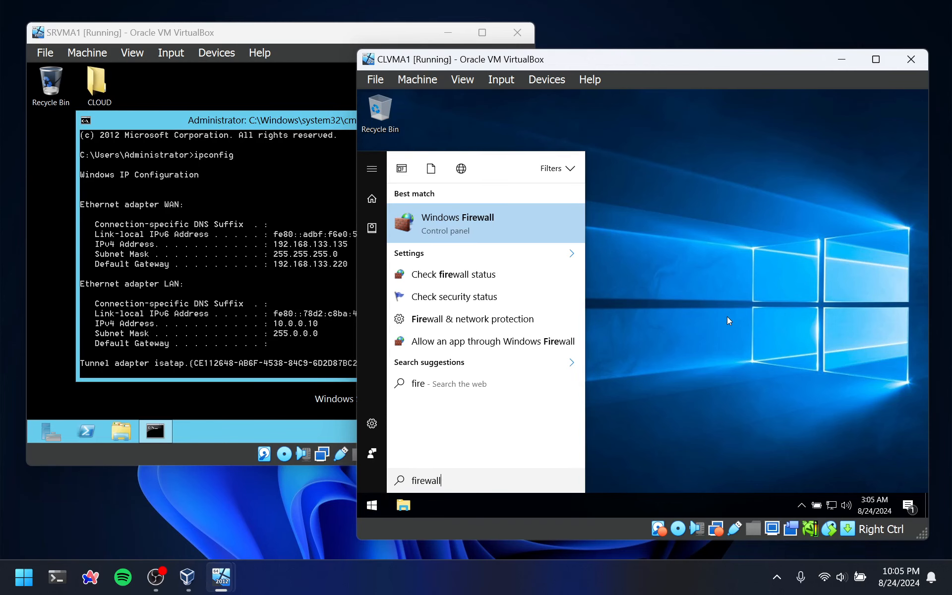
left_click(469, 220)
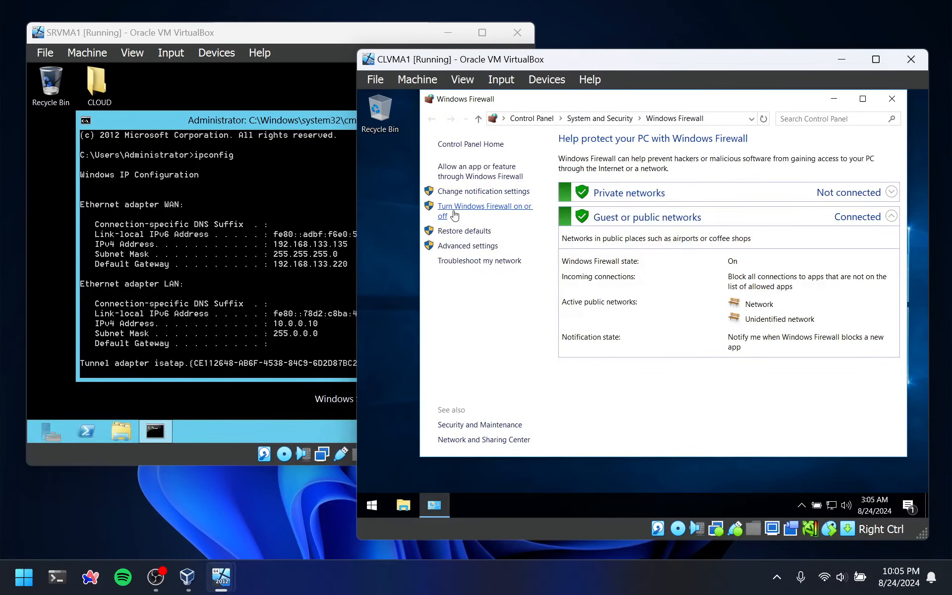
left_click(454, 215)
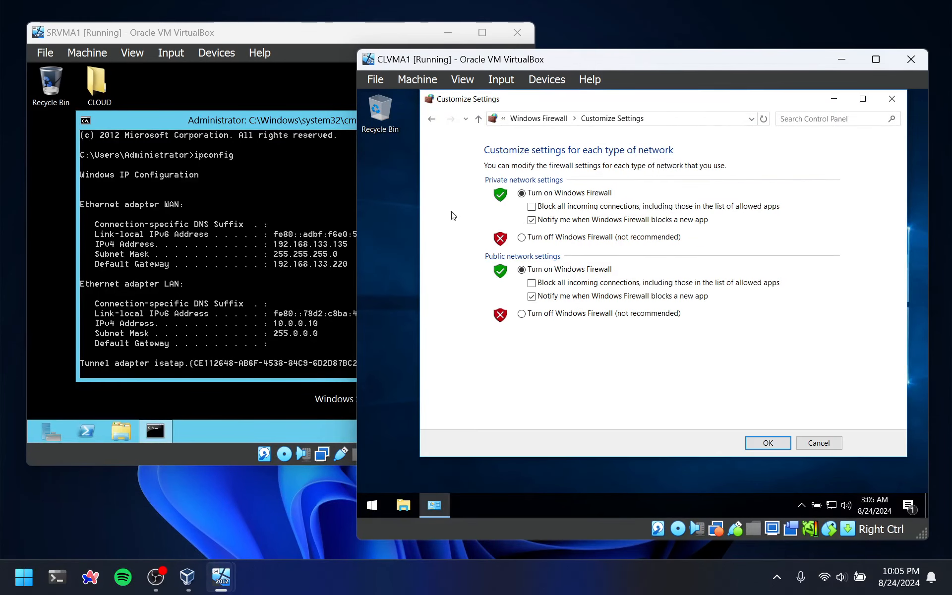
left_click(522, 237)
left_click(522, 314)
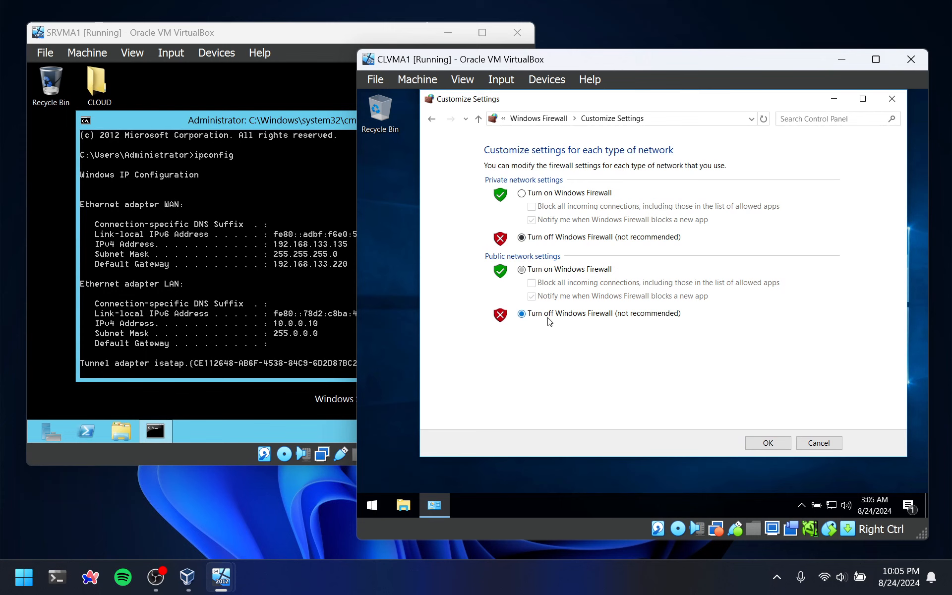
left_click(768, 443)
left_click(890, 99)
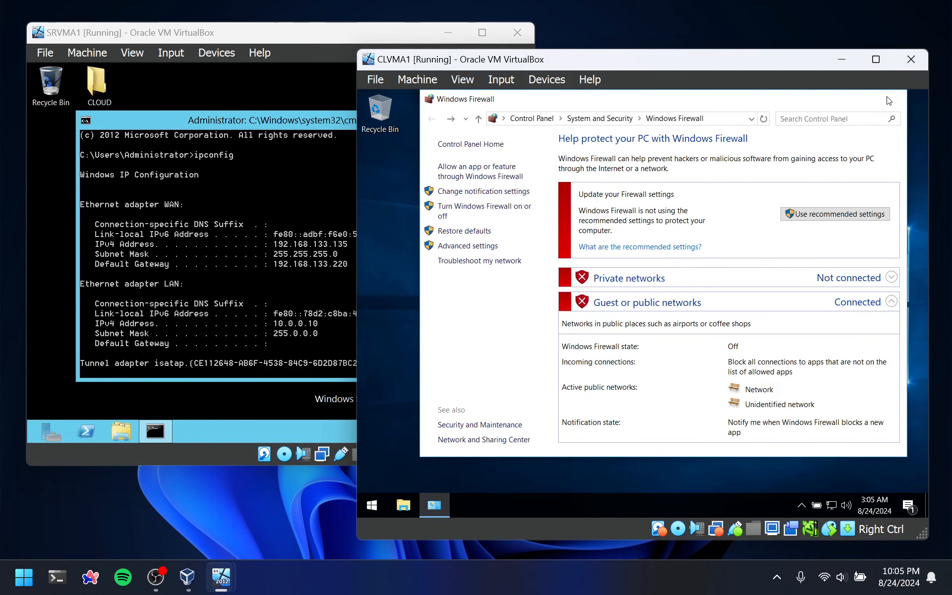
Rename the client computer in its system properties to the ID number followed by CLVMA1, accepting the restart notice
left_click(437, 282)
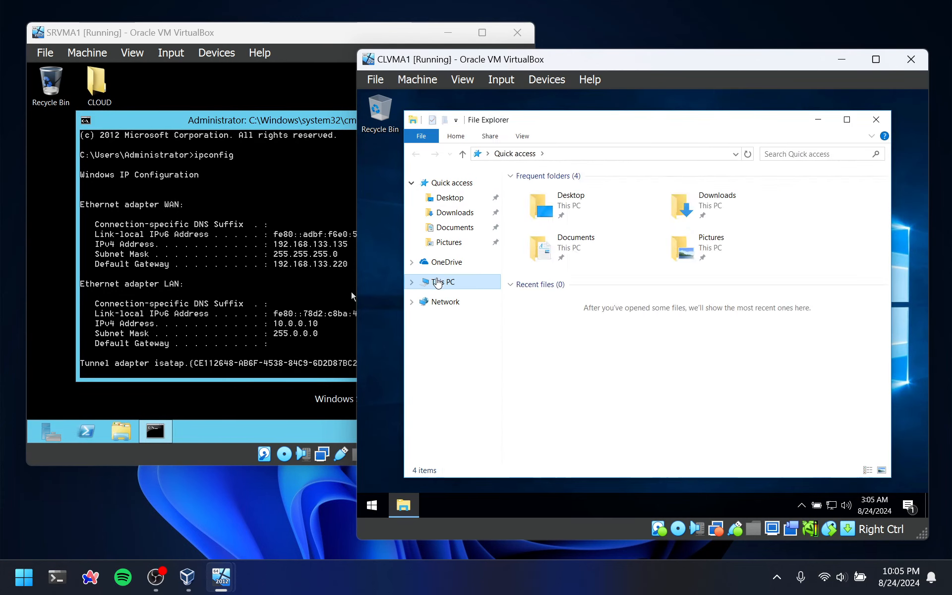
right_click(438, 283)
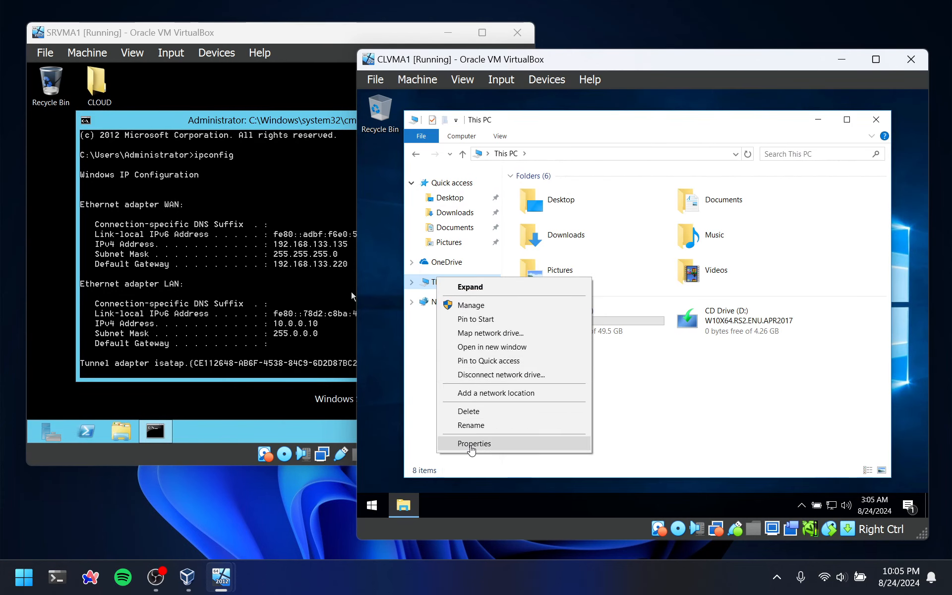
left_click(474, 443)
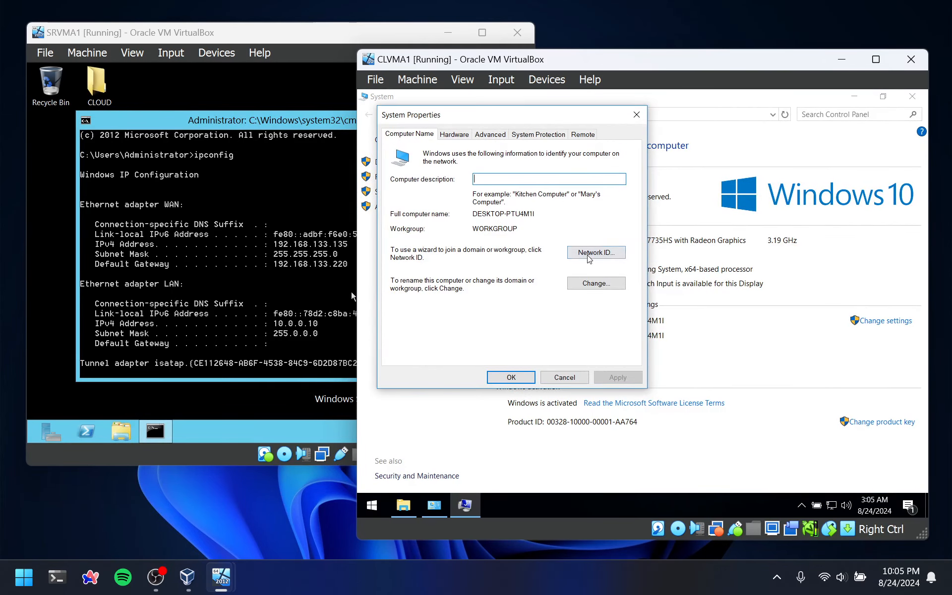
left_click(597, 283)
type("S11221203CLVMA1")
left_click(506, 348)
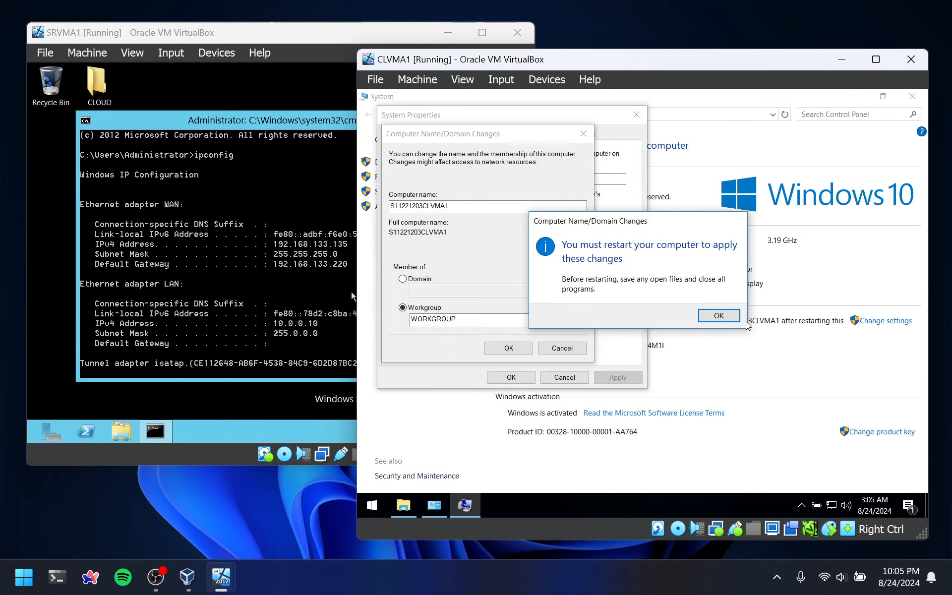
left_click(719, 315)
left_click(526, 377)
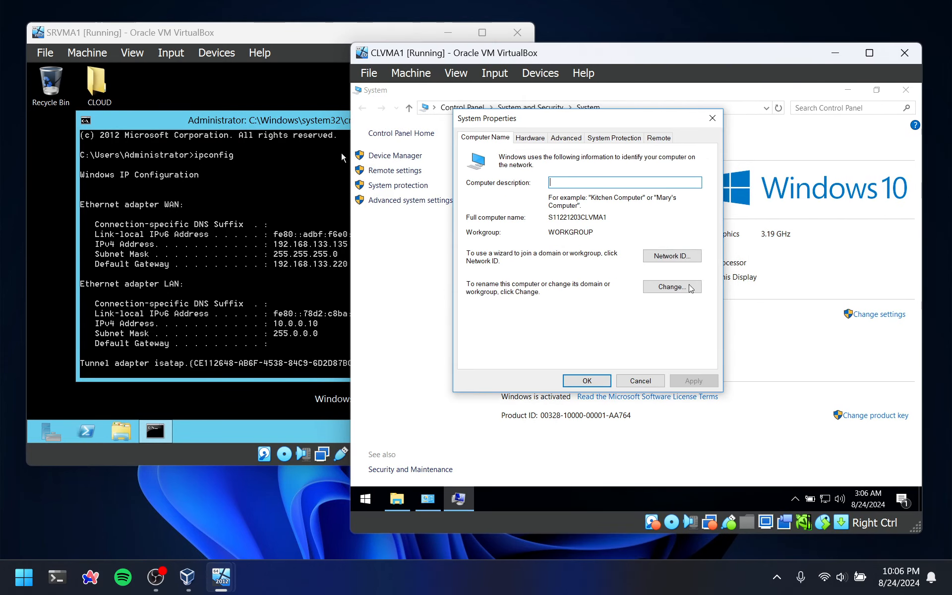
Change the client's membership from workgroup to the domain named after the ID number, and submit the join request
left_click(688, 285)
left_click(478, 282)
left_click(511, 298)
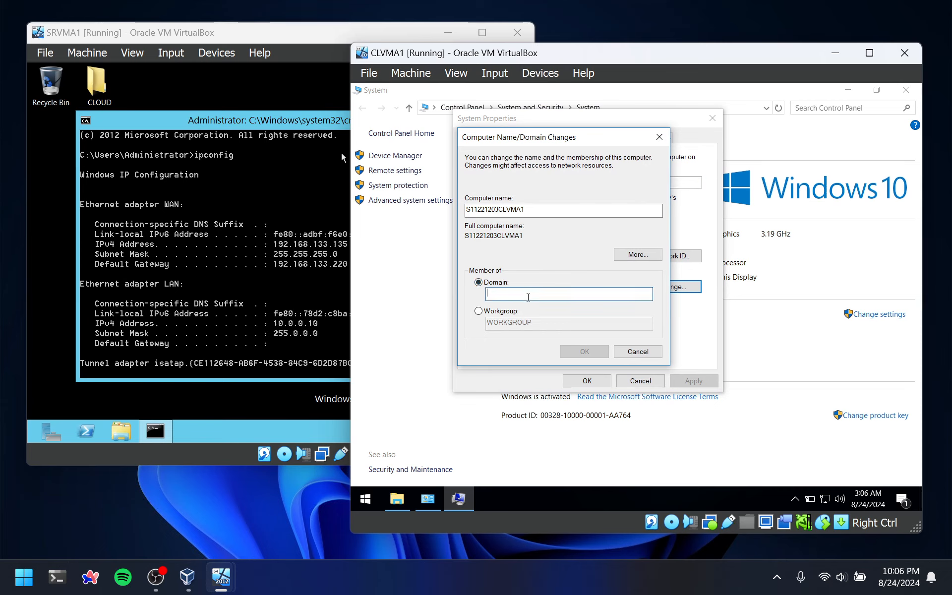
type("S11")
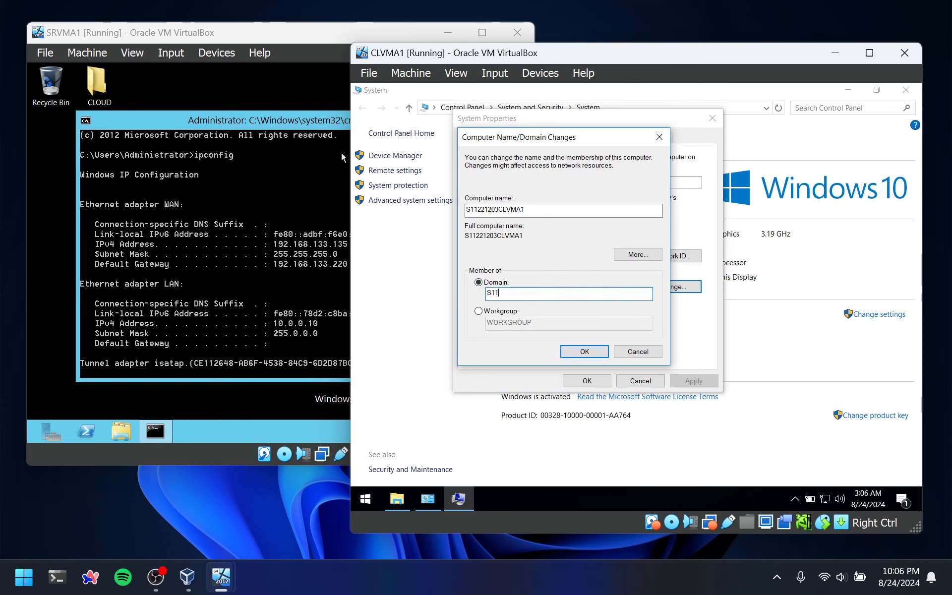
type("221203")
key("Return")
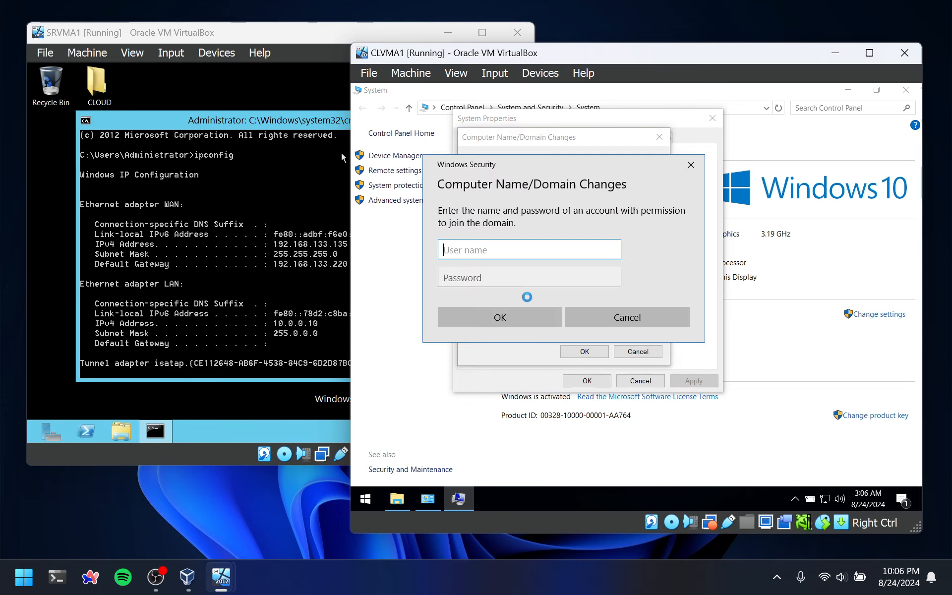
Authorize the domain join with the Administrator account and its password, and dismiss the welcome message
type("Administrator")
key("Tab")
type("****")
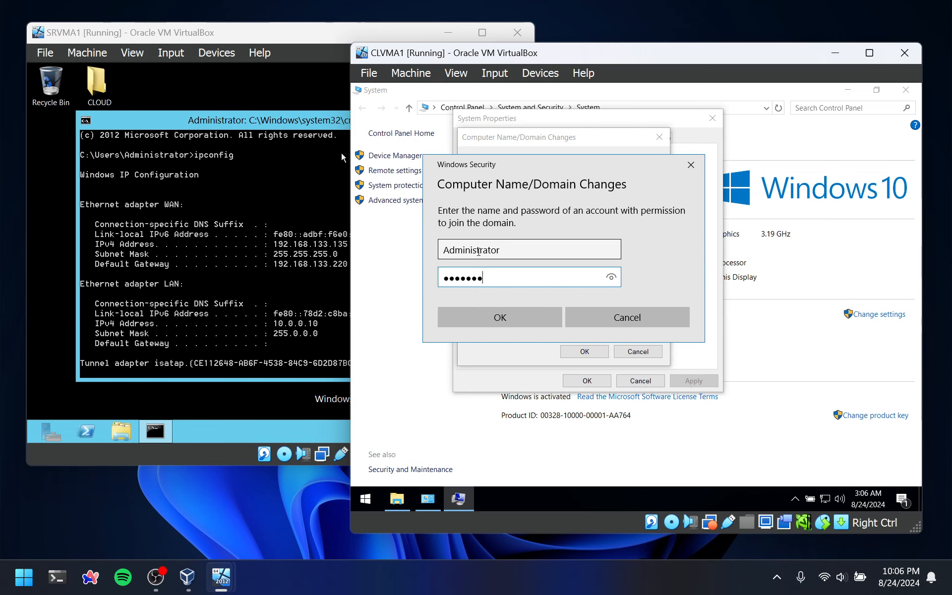
key("Return")
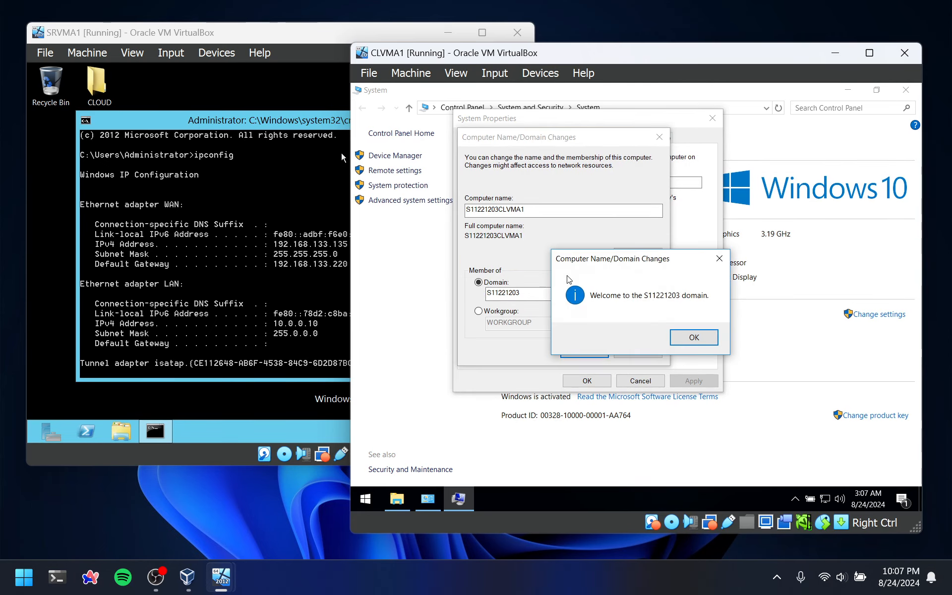
left_click(694, 337)
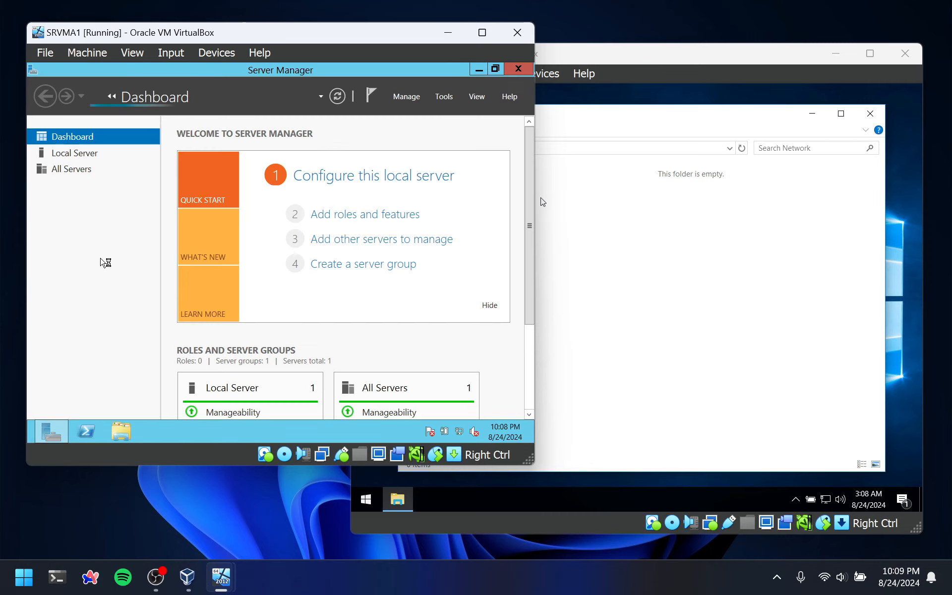
Open Active Directory Users and Computers on the server and inspect the client's entry in the domain's Computers container
left_click(444, 96)
left_click(427, 169)
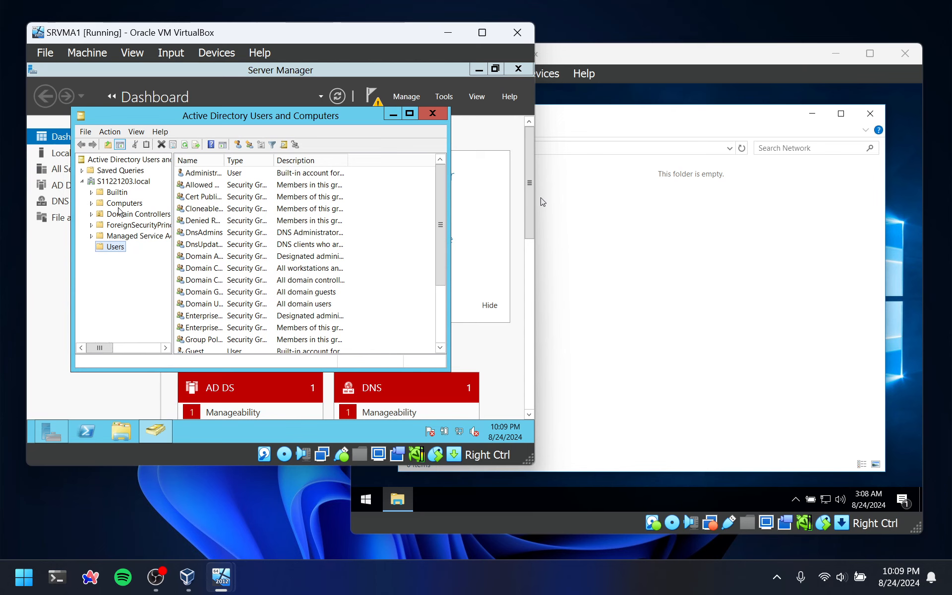
left_click(124, 204)
double_click(197, 174)
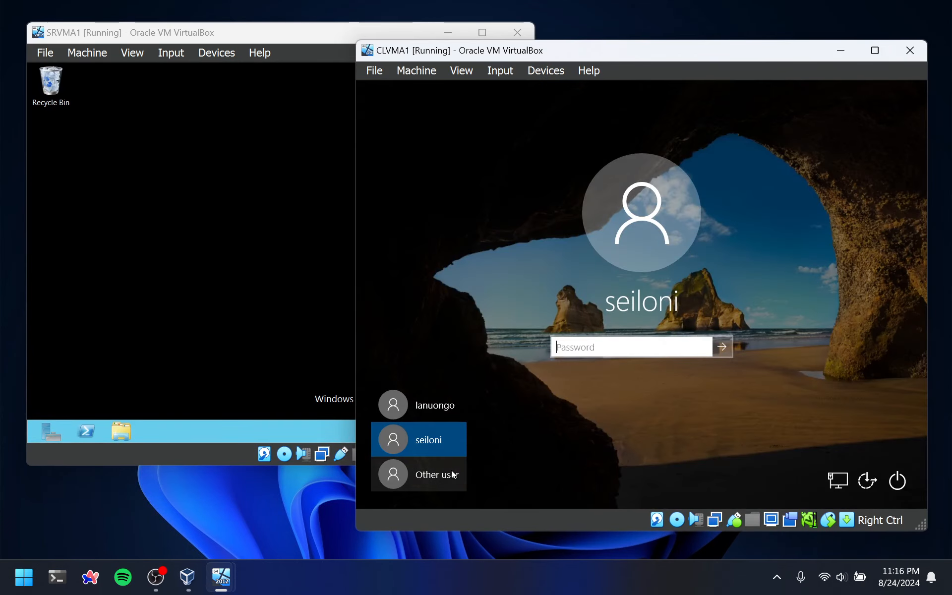
Look through the two domain user accounts offered on the client's sign-in screen
left_click(431, 414)
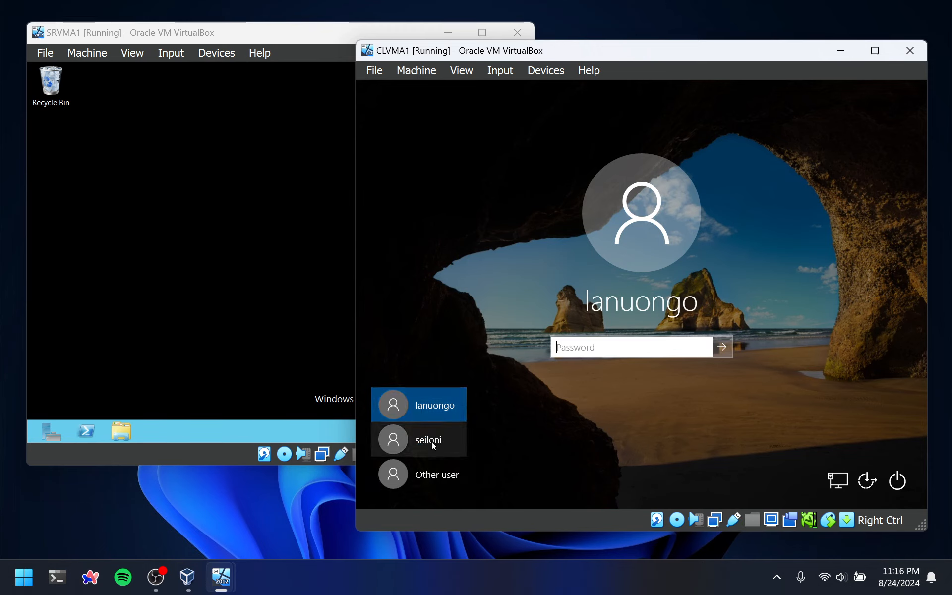
left_click(432, 442)
left_click(425, 405)
left_click(426, 439)
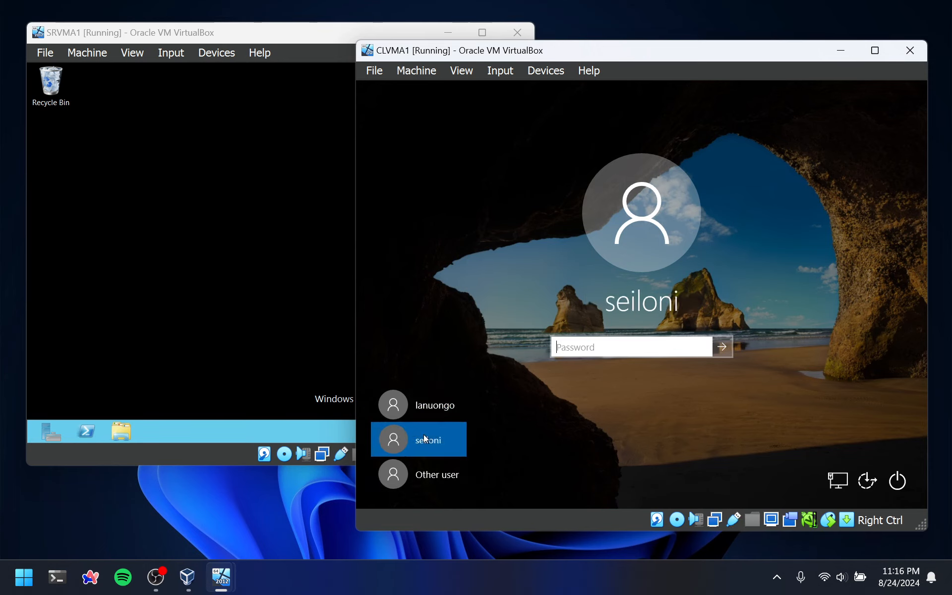
Create a folder named CLOUD on the server's desktop
left_click(164, 269)
right_click(128, 219)
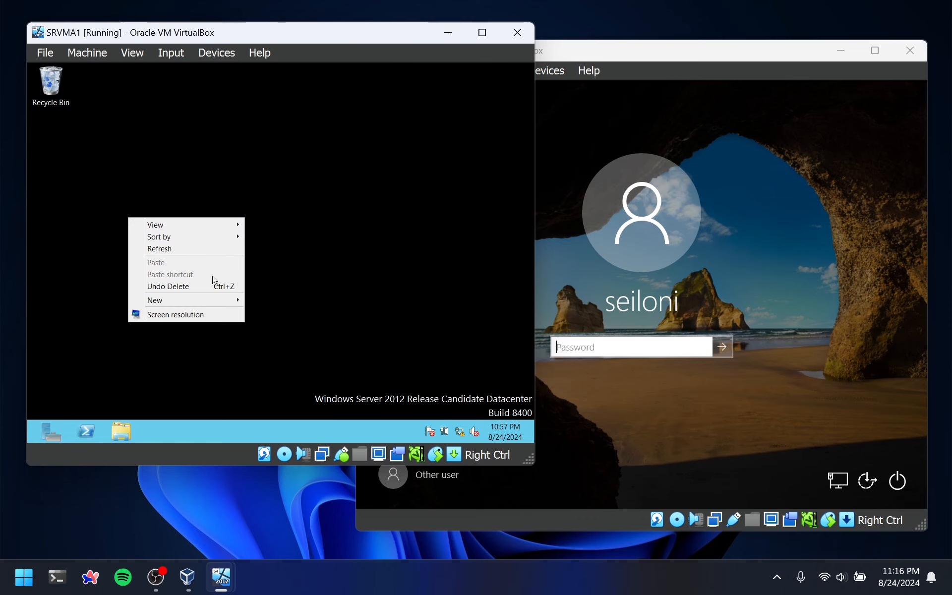
left_click(274, 176)
right_click(126, 166)
mouse_move(185, 251)
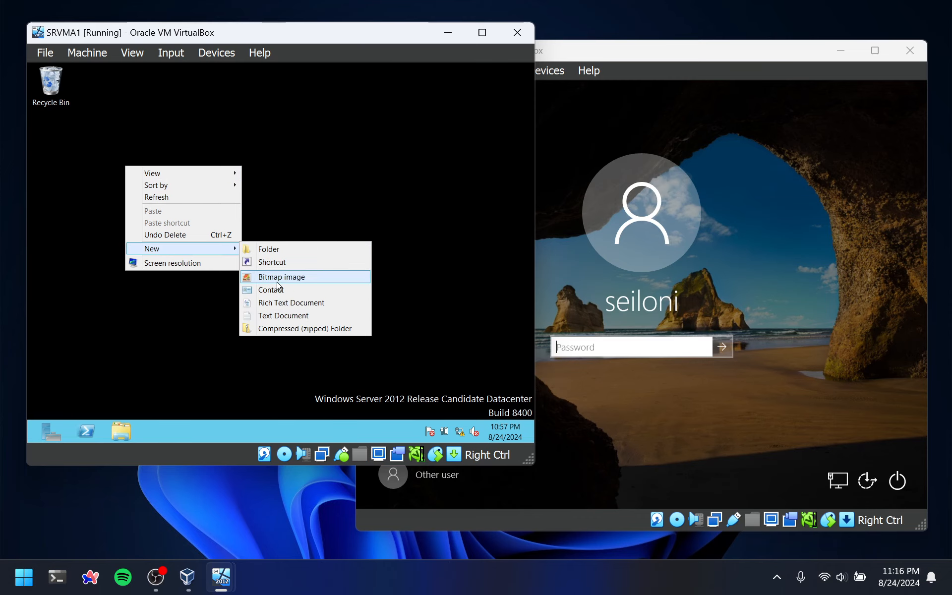
left_click(273, 249)
type("CLOUD")
key("Return")
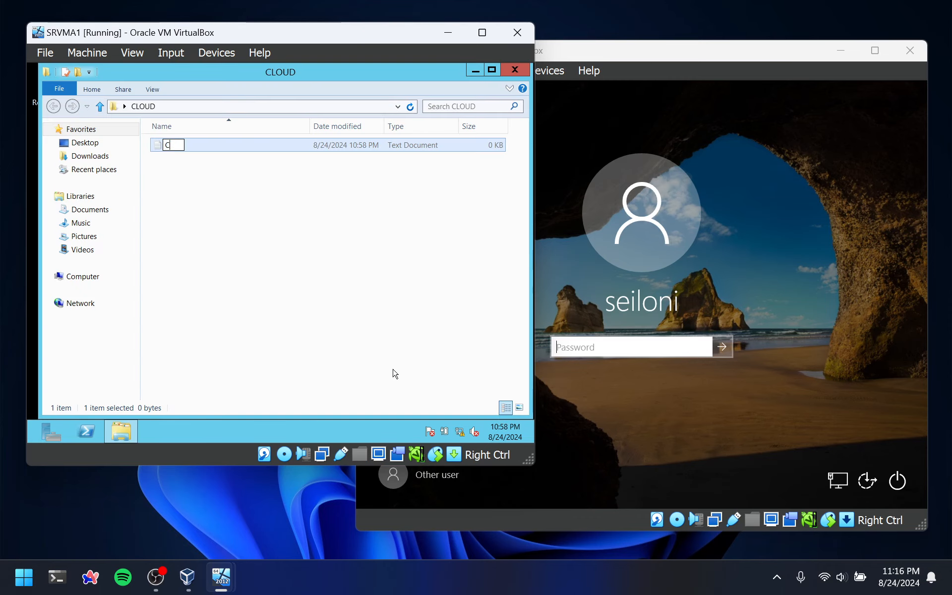
Add a text document named CLOUD inside the CLOUD folder and close the folder window
type("CLOUD")
key("Return")
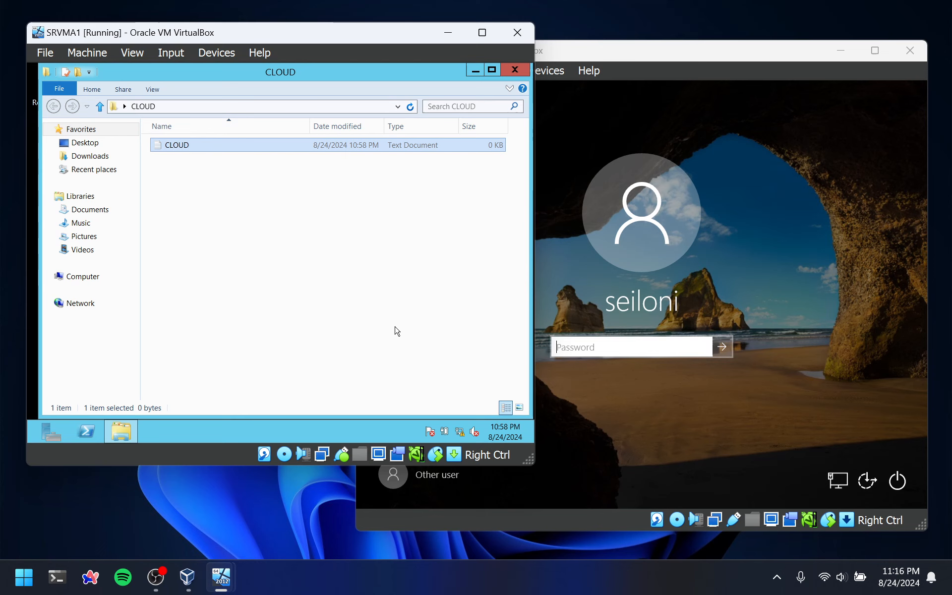
left_click(514, 70)
Open the CLOUD folder's sharing properties and start choosing the people to share it with
left_click(50, 144)
right_click(40, 153)
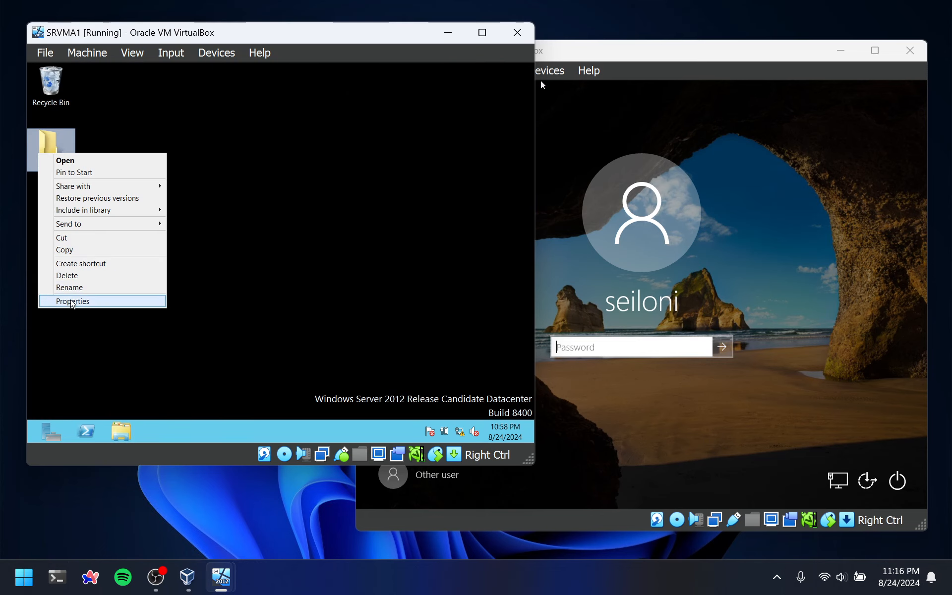
left_click(75, 301)
left_click_drag(131, 141, 282, 106)
left_click(242, 114)
left_click(254, 198)
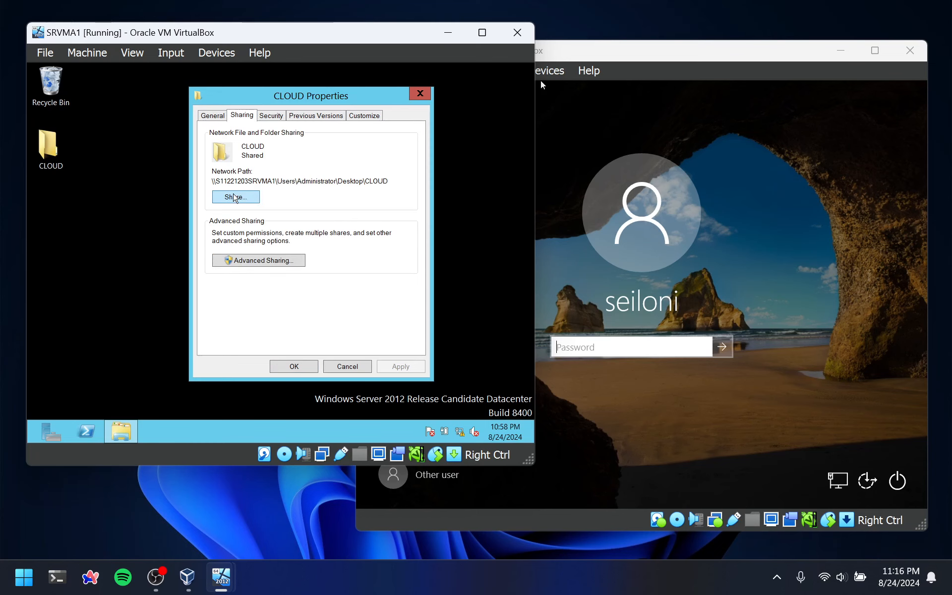
Find the two domain users by name and add them to the CLOUD folder's sharing list
left_click(393, 205)
left_click(179, 227)
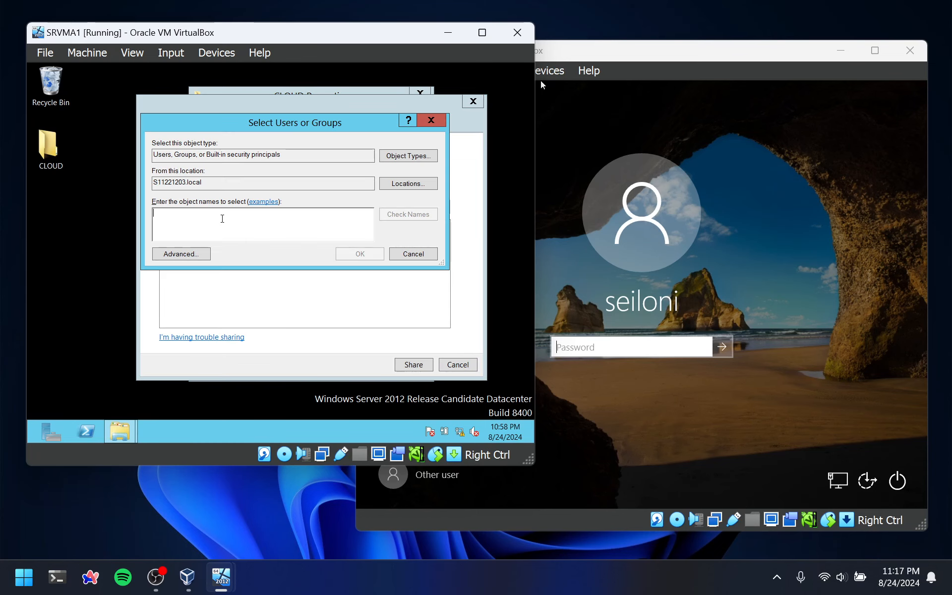
type("sei")
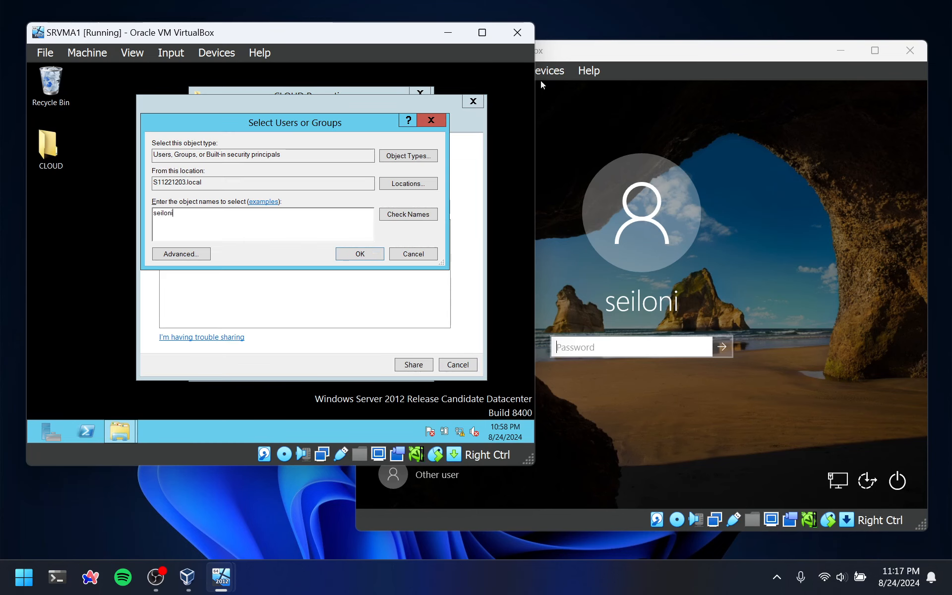
type("loni")
left_click(403, 214)
left_click(352, 254)
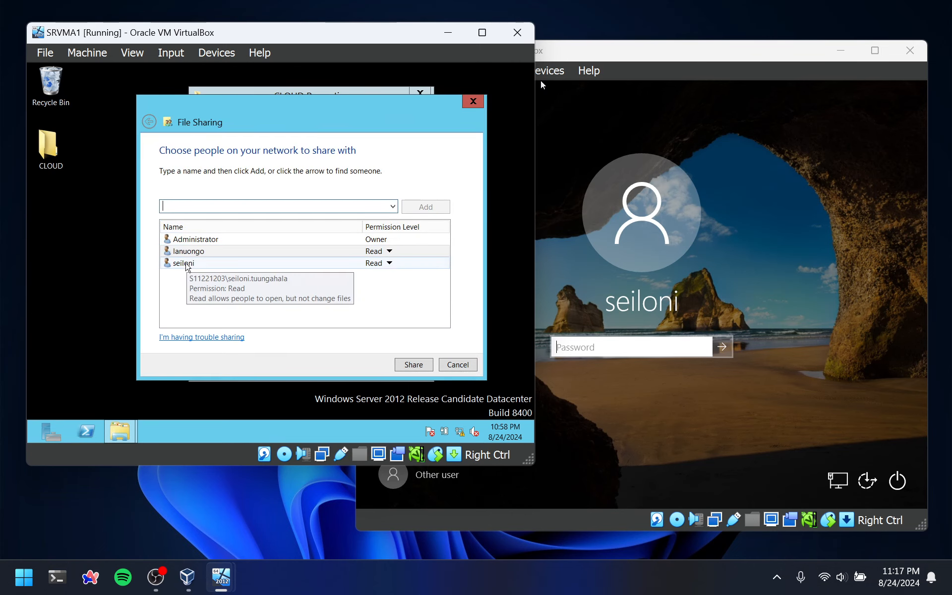
Give the last listed domain user Read/Write permission, keep the other at Read, and finish sharing the folder
left_click(188, 266)
left_click(419, 277)
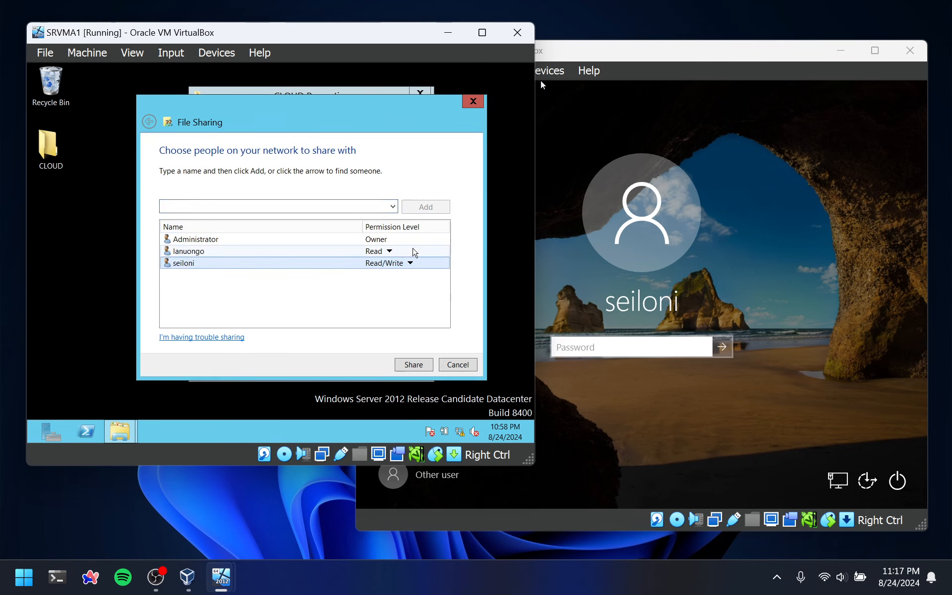
left_click(419, 365)
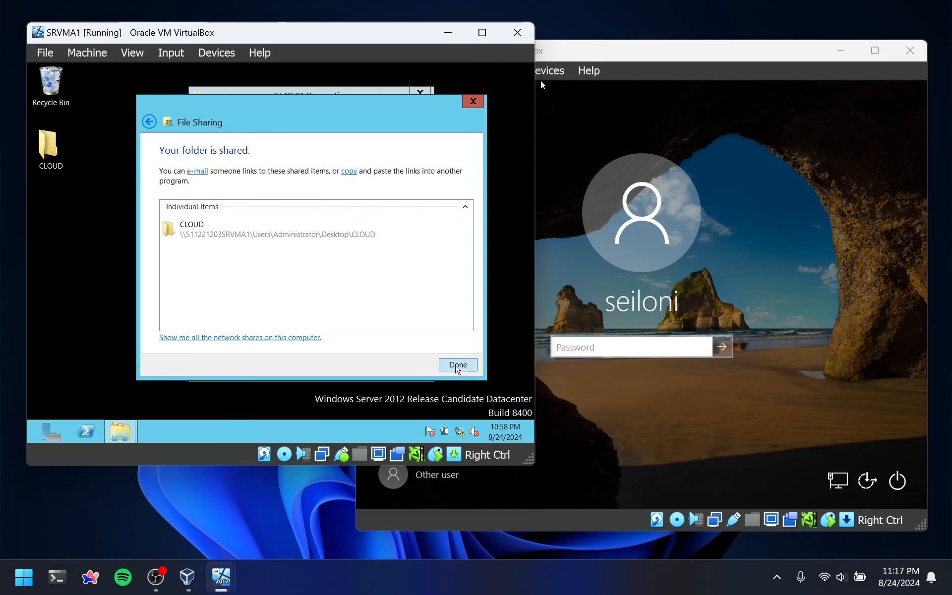
left_click(457, 364)
Enable Share this folder in CLOUD's advanced sharing and allow the Read/Write user Full Control in the share permissions
left_click(240, 261)
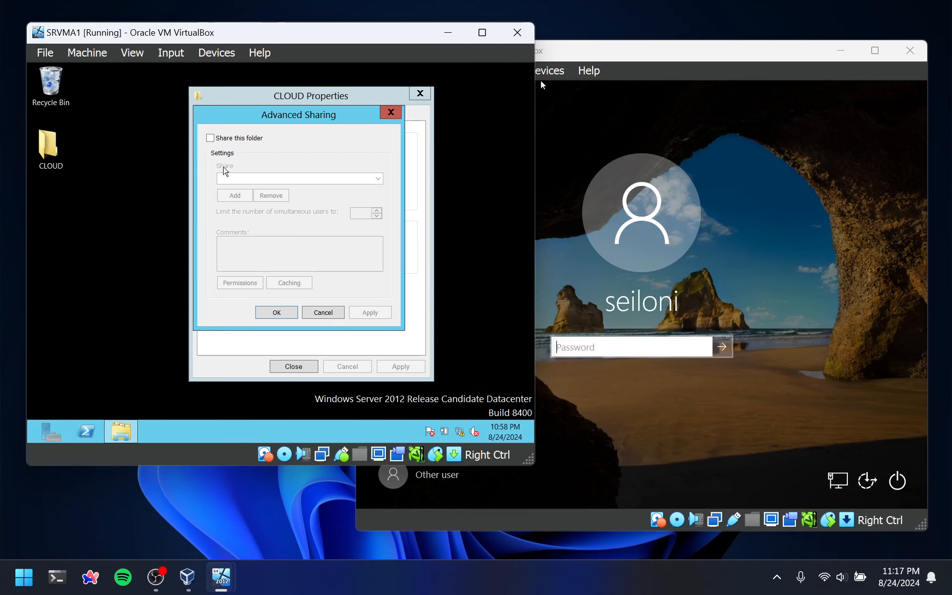
left_click(210, 139)
left_click(240, 282)
left_click(268, 190)
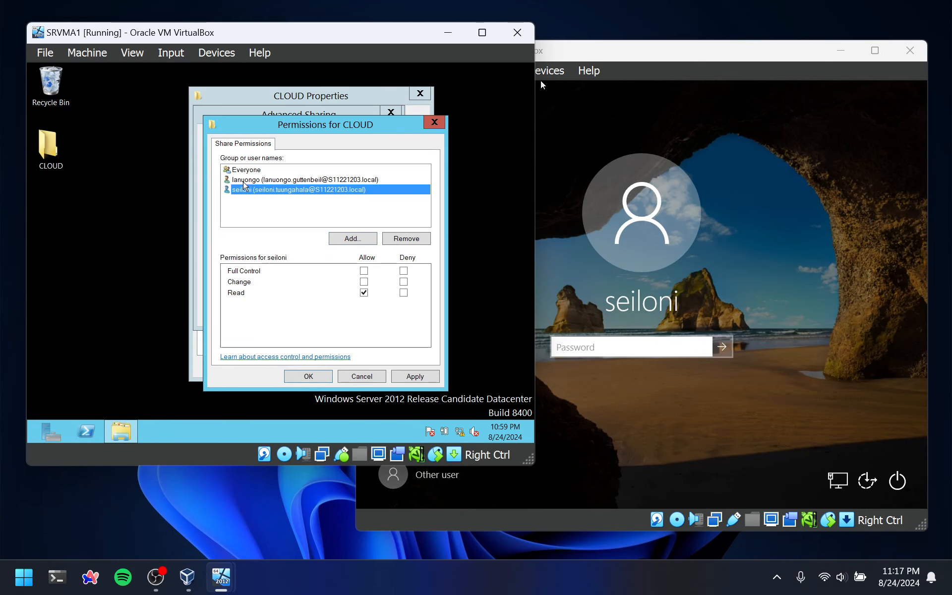
left_click(364, 271)
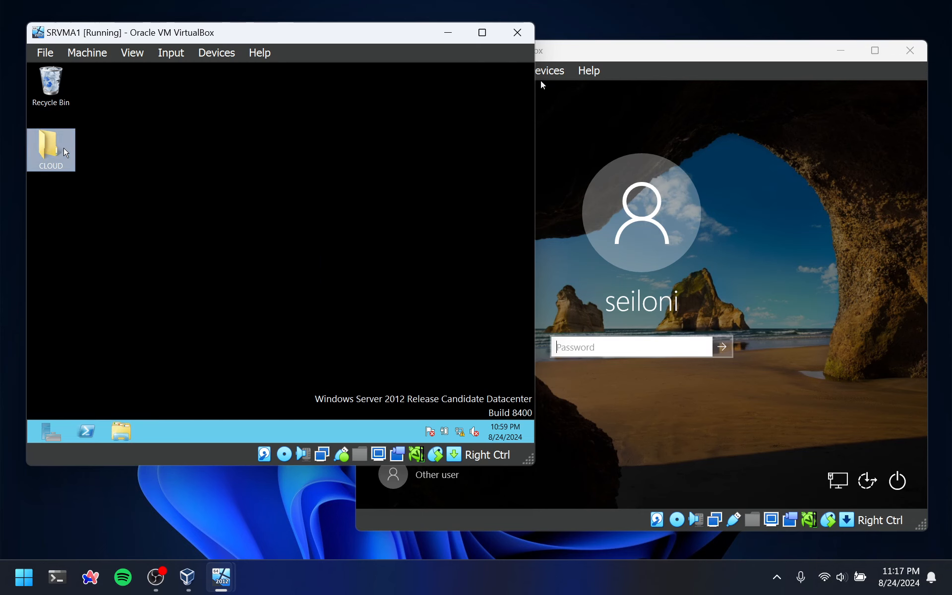
Open the CLOUD folder on the server and check the contents of its text document
double_click(49, 145)
double_click(171, 145)
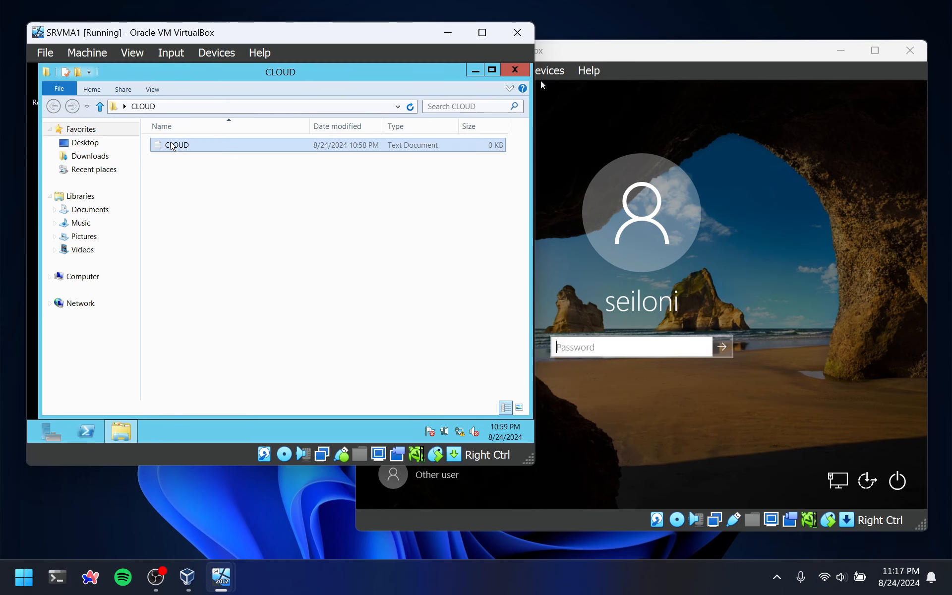
left_click(424, 120)
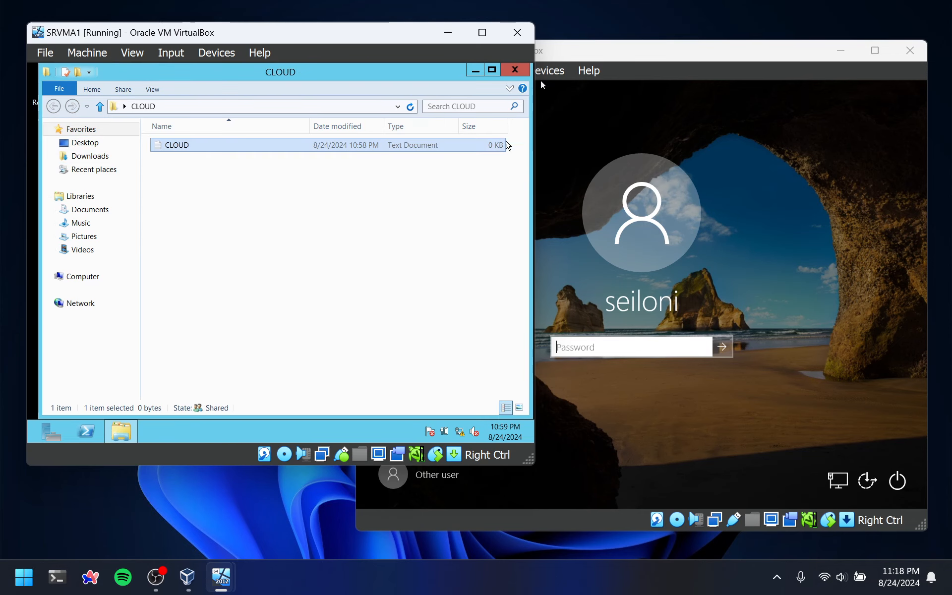
Sign in to the client as the domain user with Read/Write access, entering the account password
left_click(566, 306)
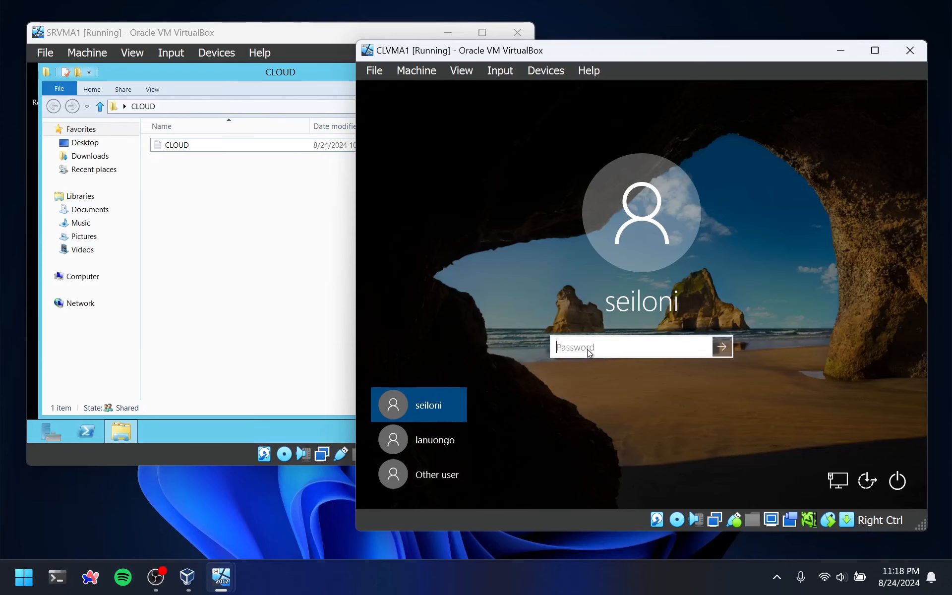
type("•••••")
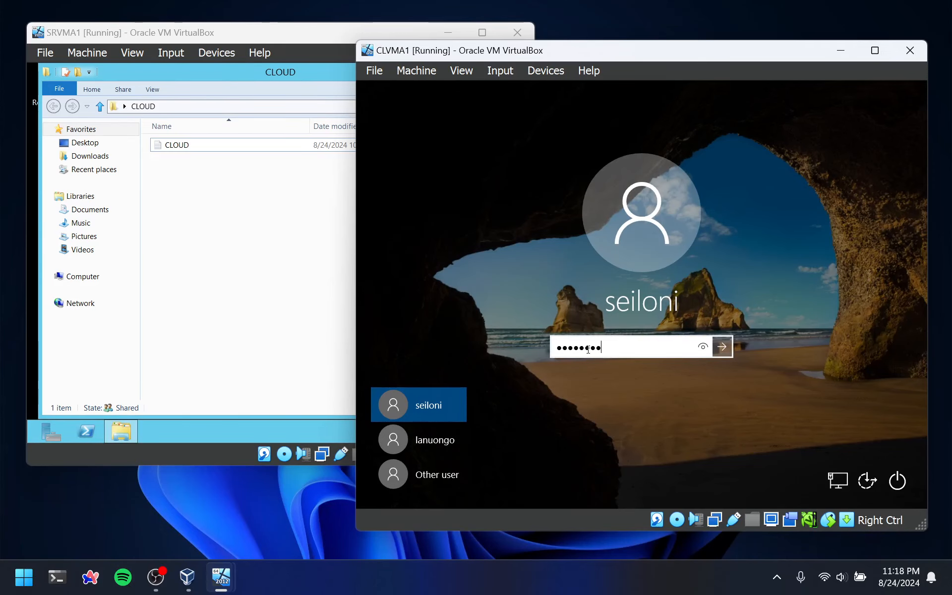
type("•••")
key("Return")
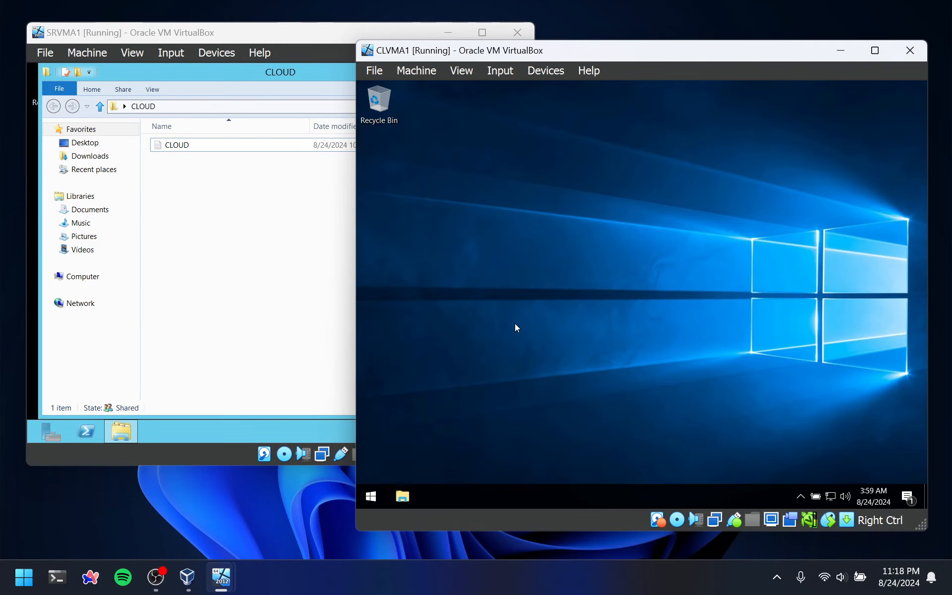
Browse the network from the client to the server's shared cloud folder and open the CLOUD text document
key("super+e")
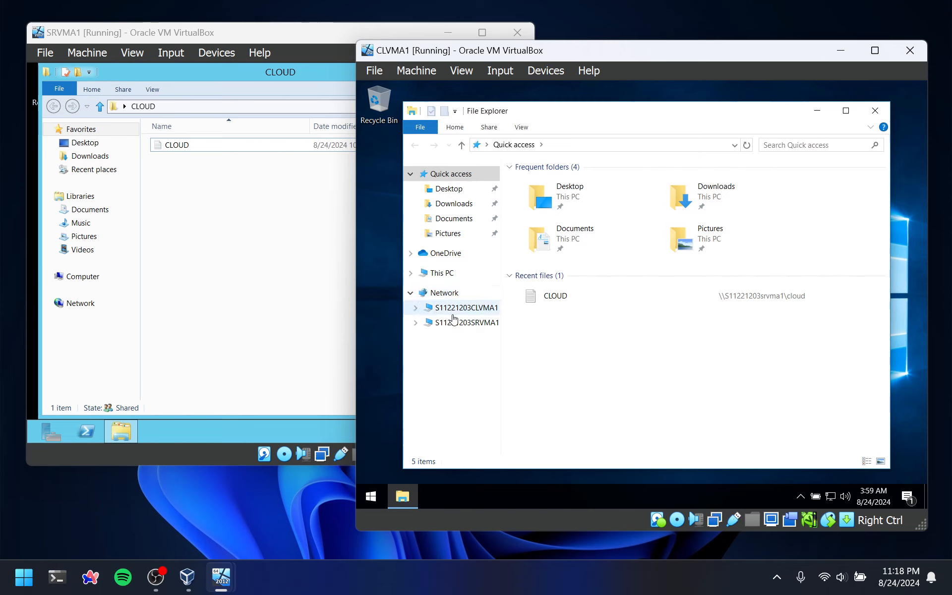
left_click(454, 321)
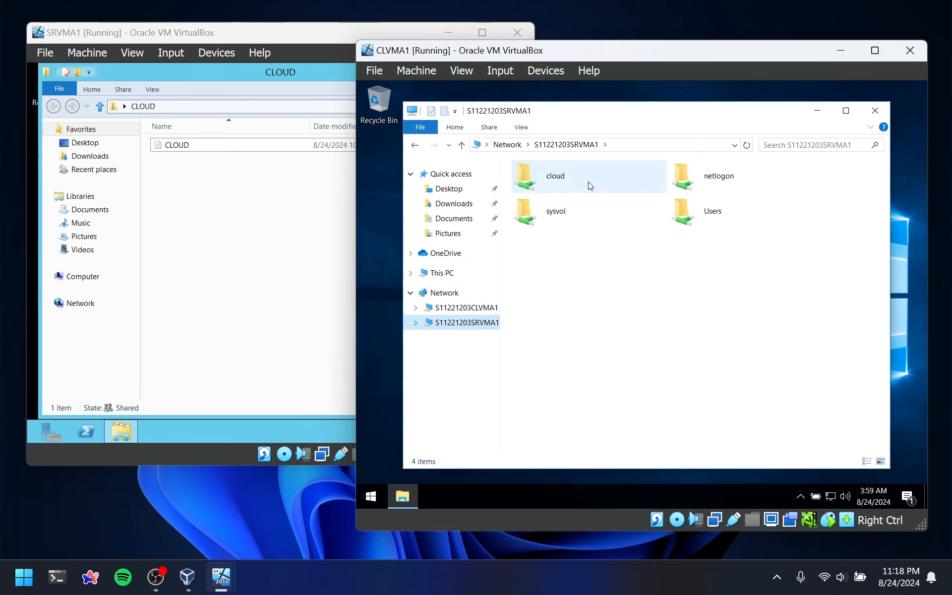
double_click(589, 186)
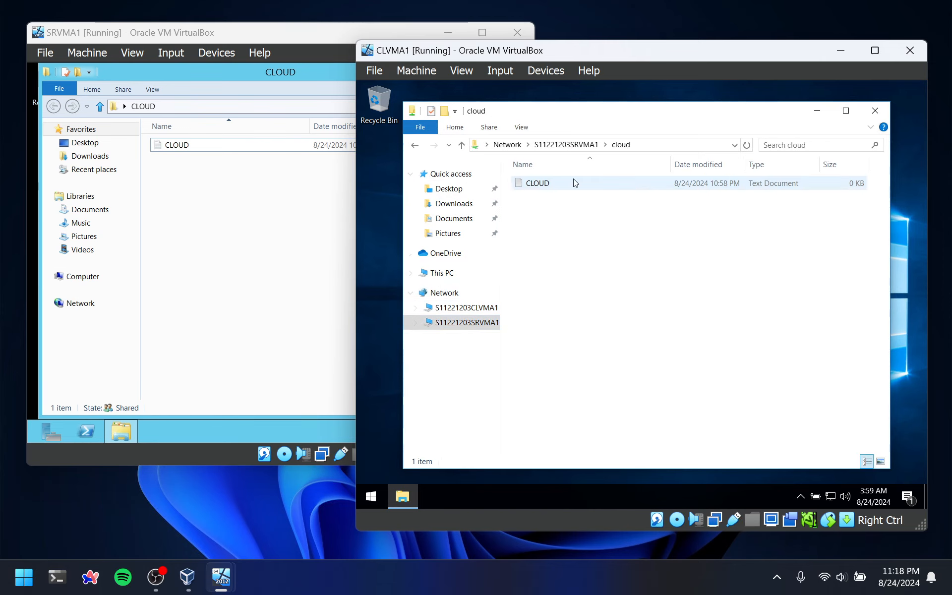
double_click(575, 183)
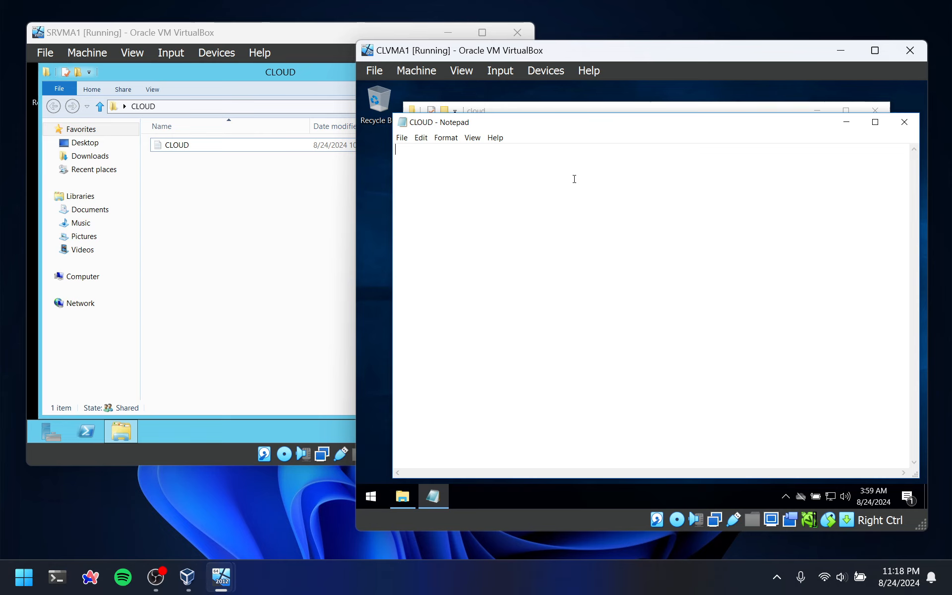
Write "edited on cient with access" in the shared CLOUD document, save it and close it
type("edited on")
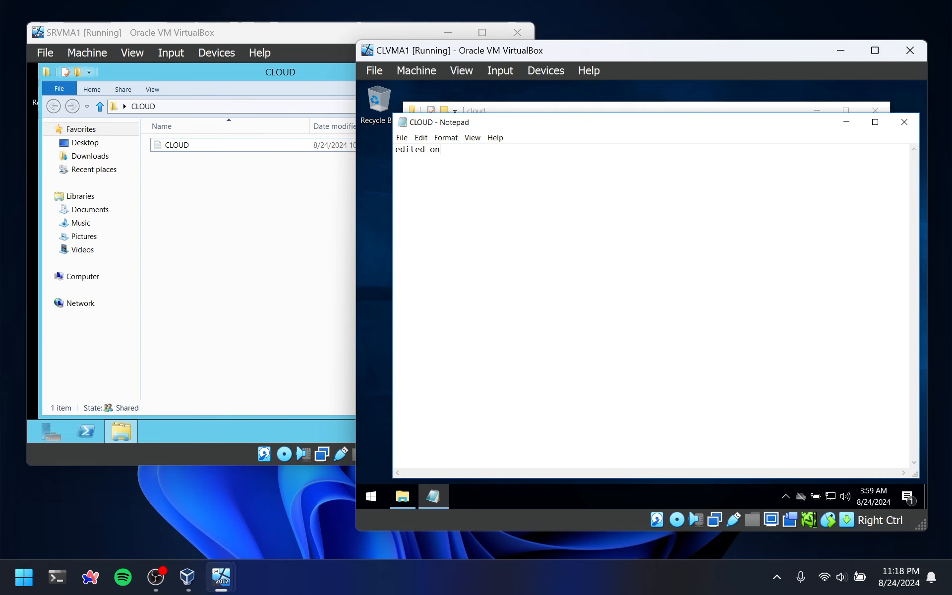
type(" cient")
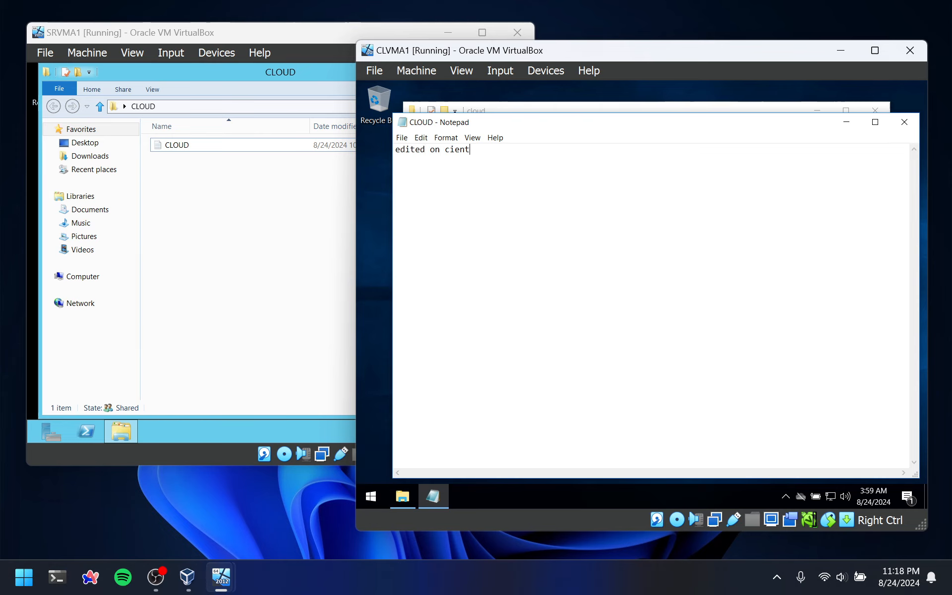
type(" with access")
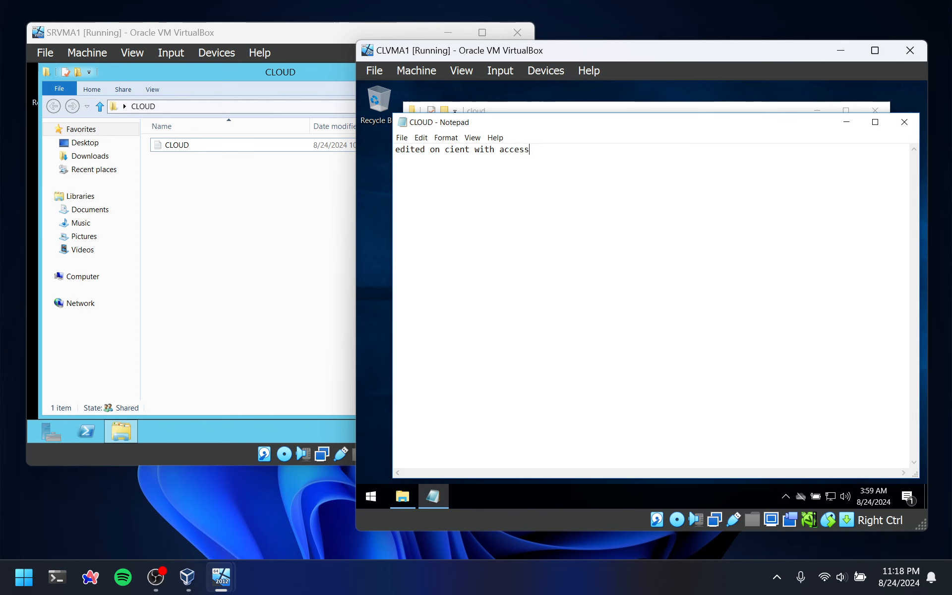
left_click(904, 122)
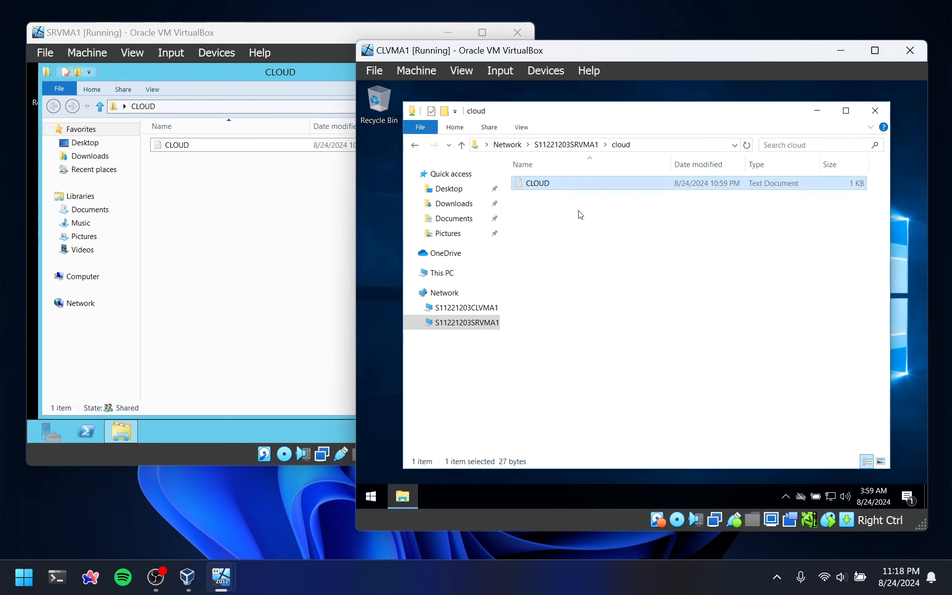
Open the CLOUD document on the server, add the line "edited on server" below the client's text, save and close it
double_click(183, 144)
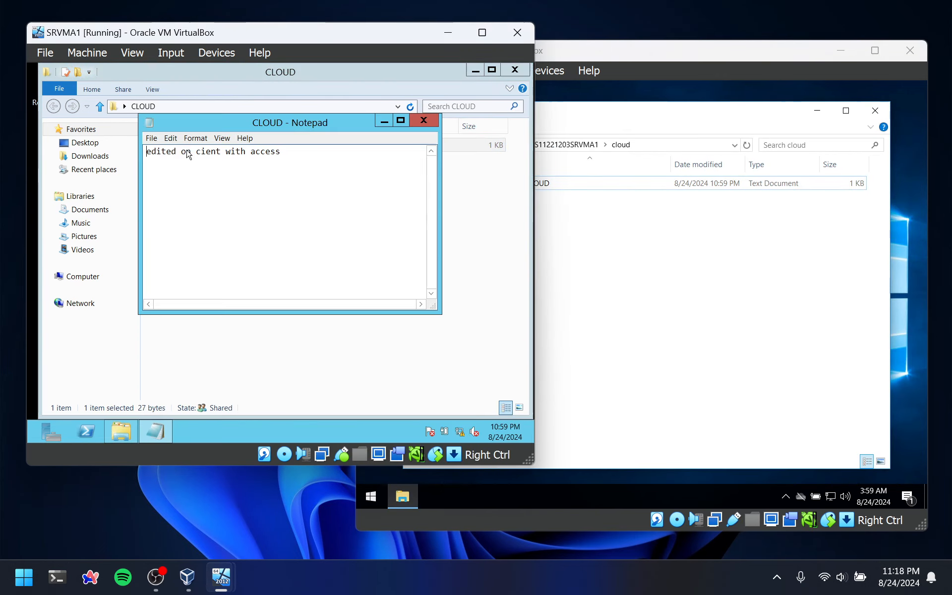
left_click_drag(290, 149, 145, 151)
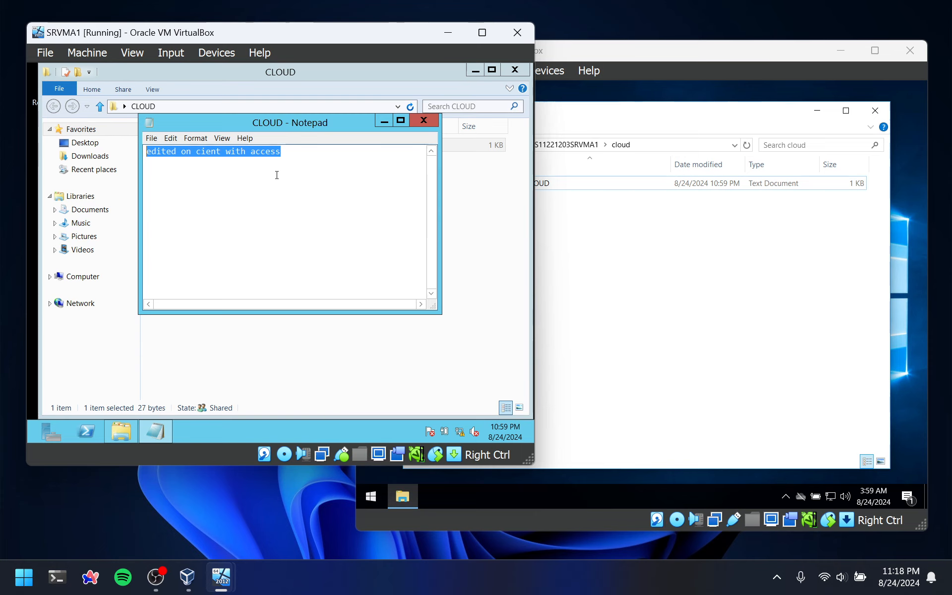
left_click(317, 156)
key("Return")
type("edited")
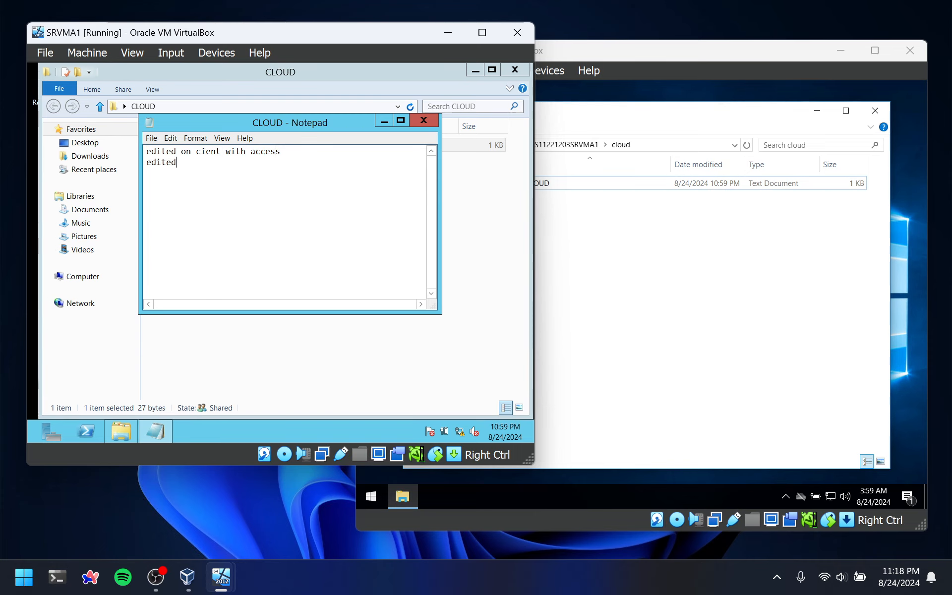
type(" on server")
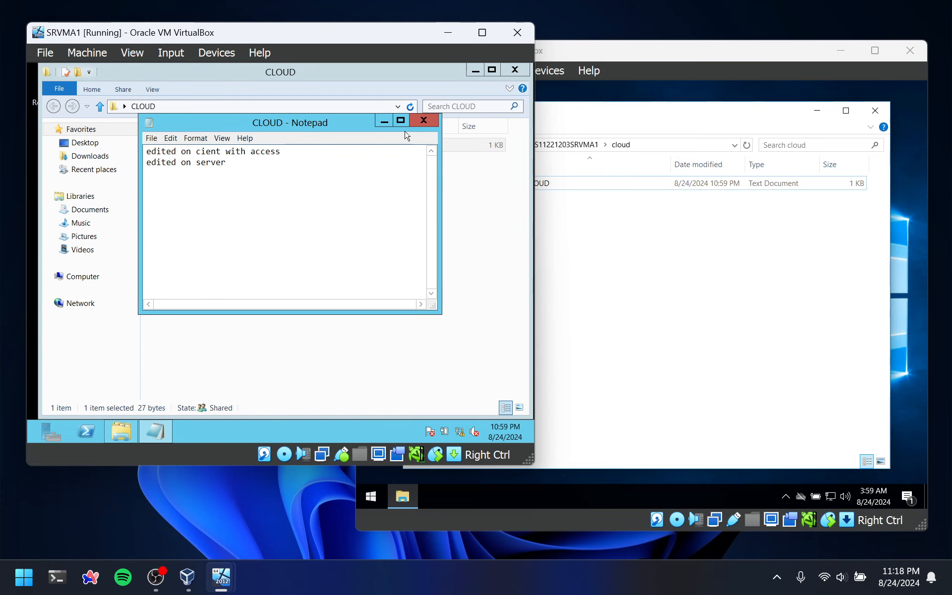
left_click(424, 121)
Reopen the shared CLOUD document on the client to check the server's edit
left_click(650, 349)
left_click(559, 185)
double_click(559, 184)
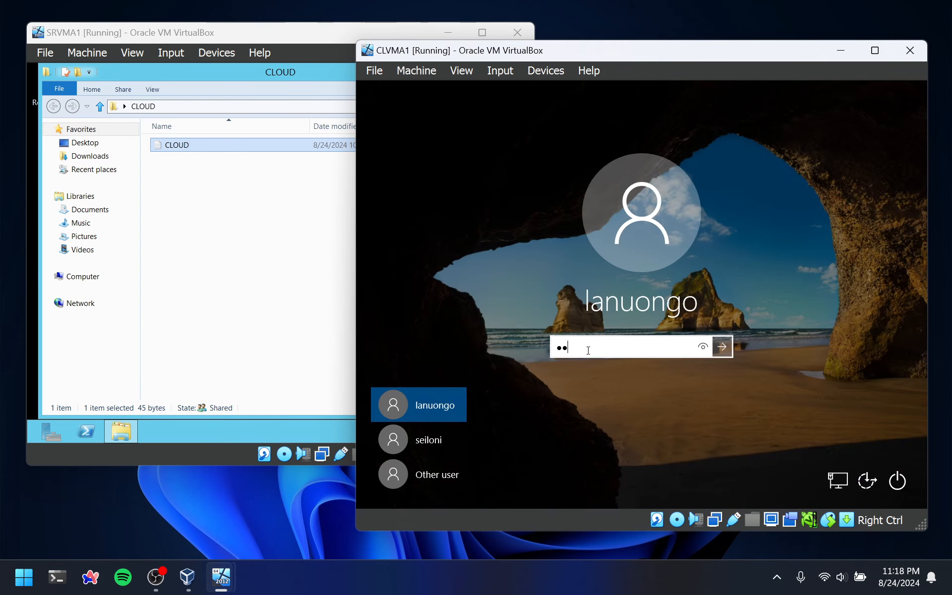
Sign in to the client as the domain user with Read-only access, entering the account password
type("******")
key("Return")
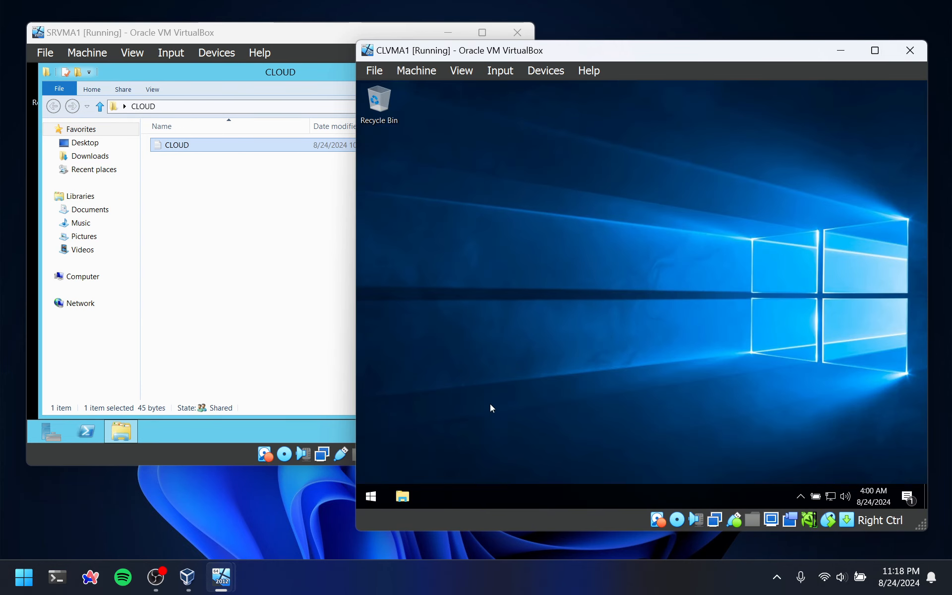
Change the first line of the shared CLOUD document to "edited on cient without access" and try to save over CLOUD.txt
type("out access")
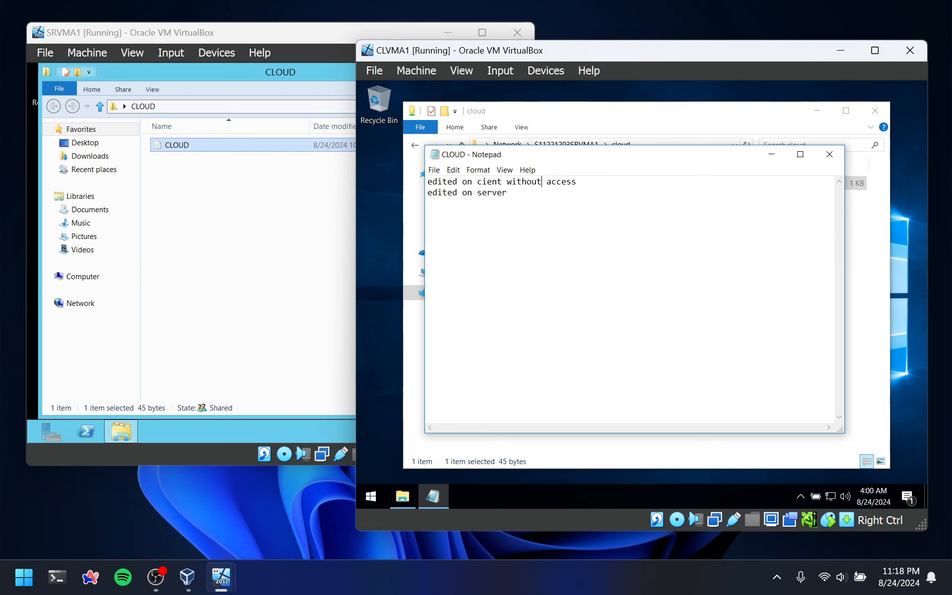
key("Return")
key("BackSpace")
key("ctrl+s")
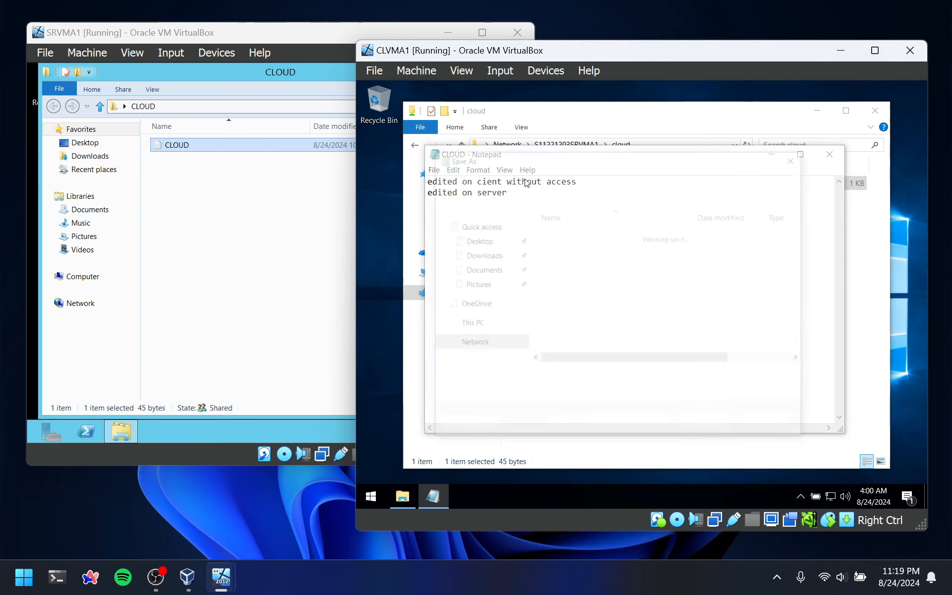
left_click(725, 423)
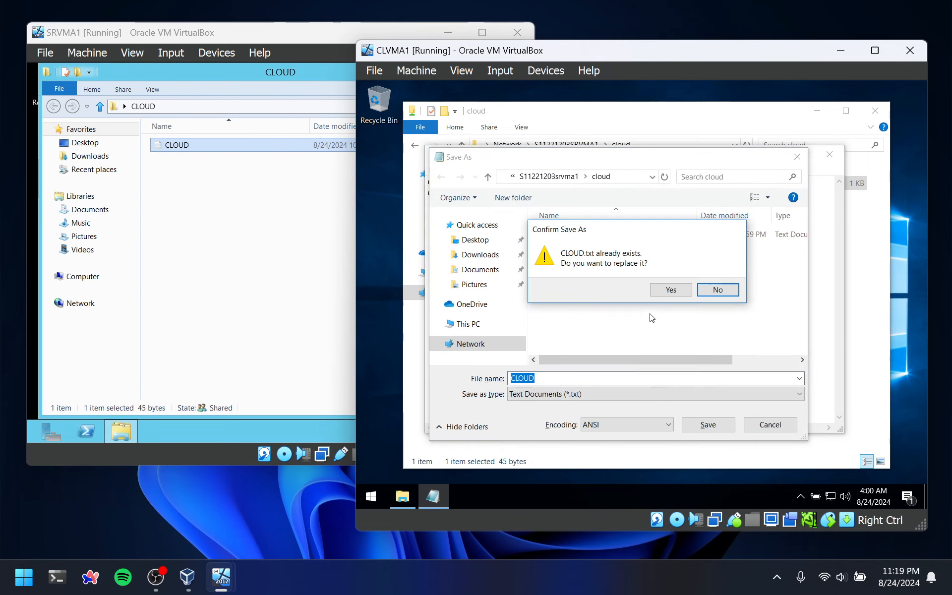
left_click(663, 291)
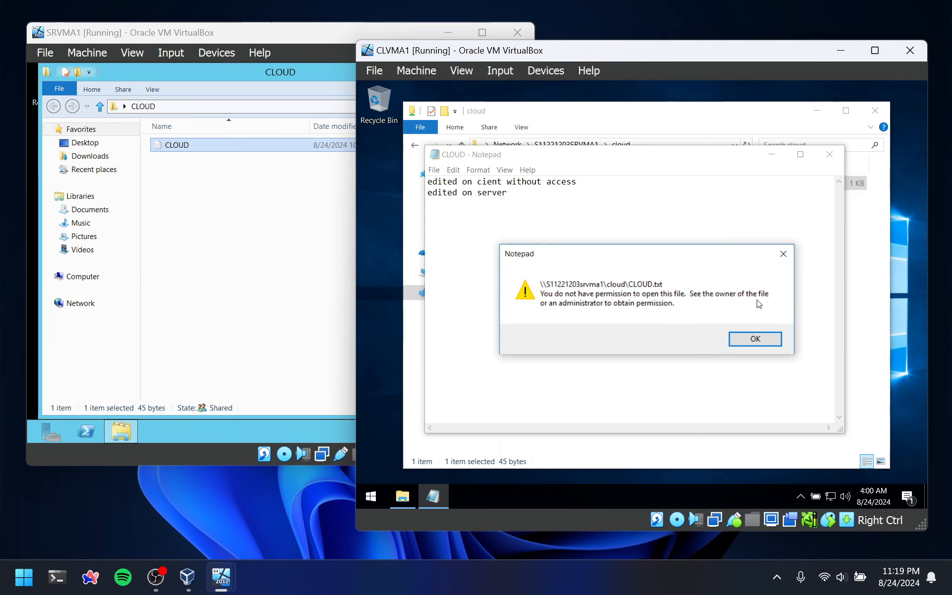
left_click(767, 339)
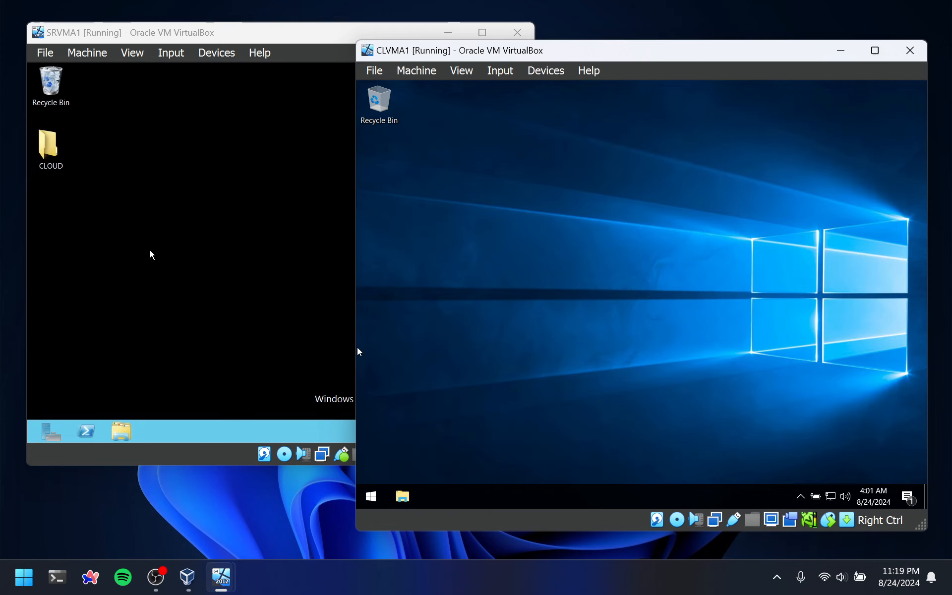
On the server, add the Remote Access role with its required features to the local server and install it
left_click(144, 247)
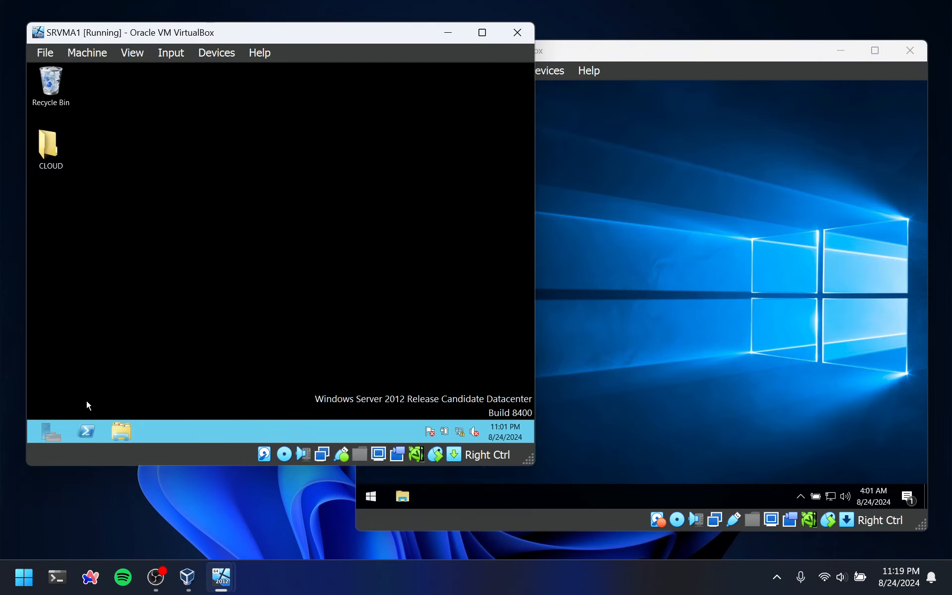
left_click(51, 433)
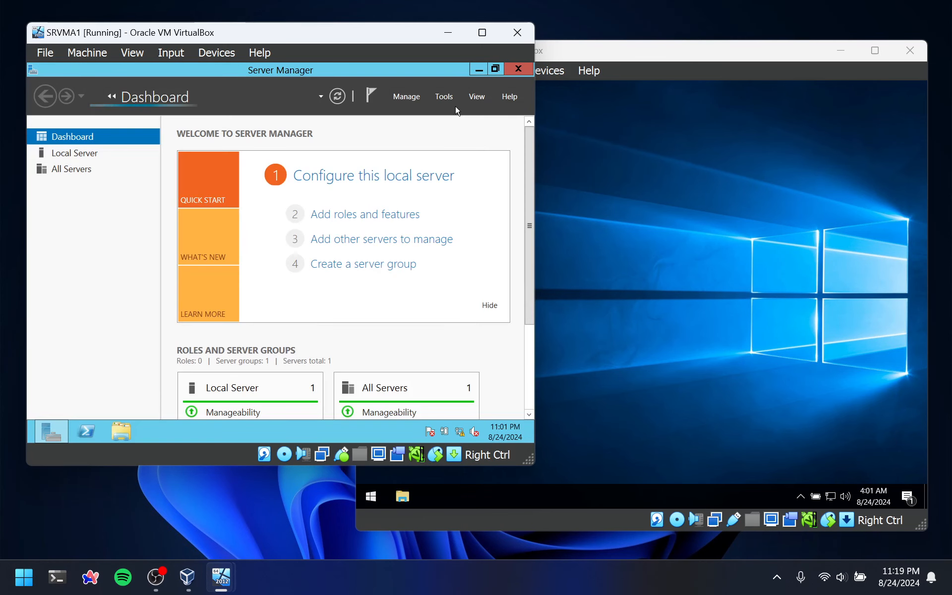
left_click(406, 97)
left_click(419, 113)
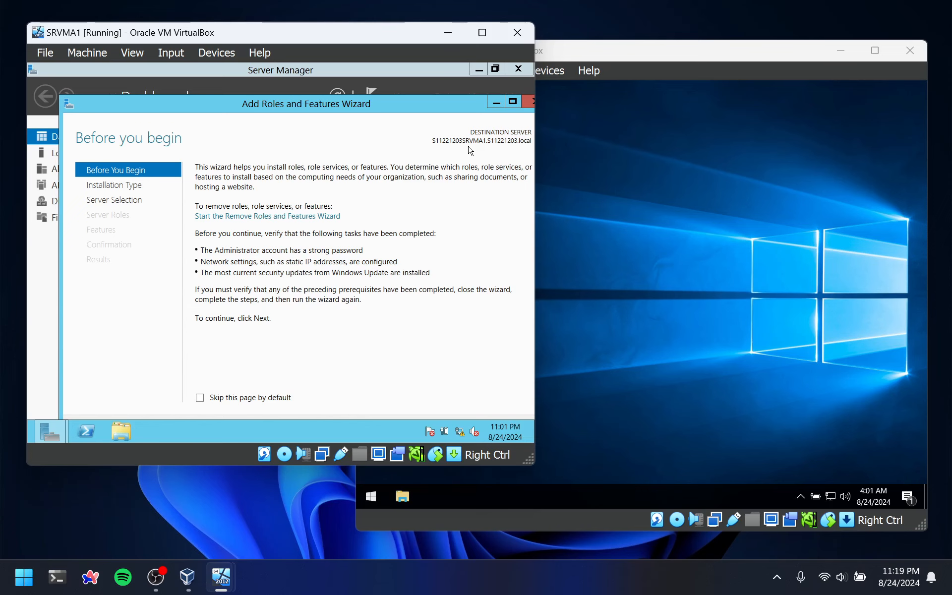
double_click(400, 109)
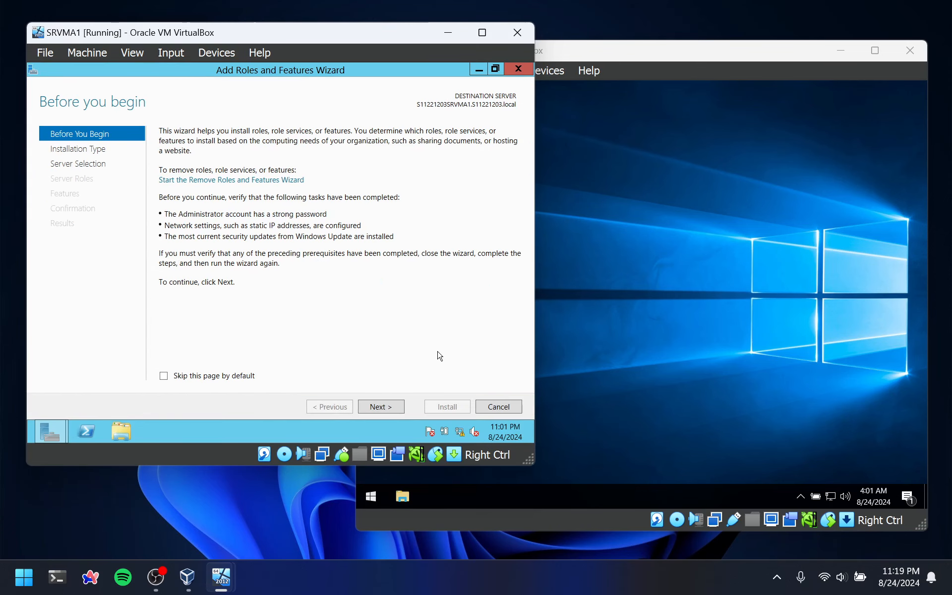
left_click(388, 408)
left_click(378, 408)
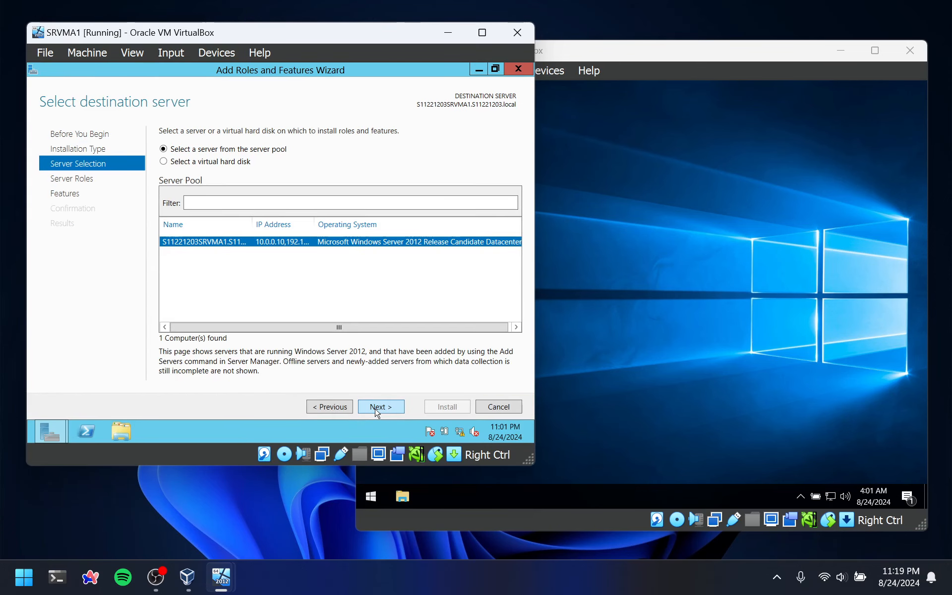
left_click(376, 409)
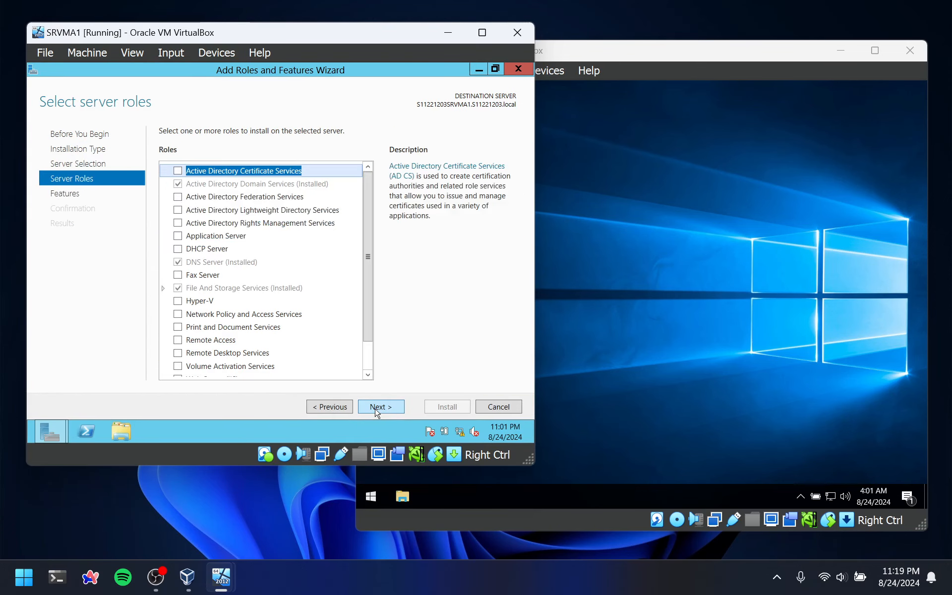
left_click(208, 342)
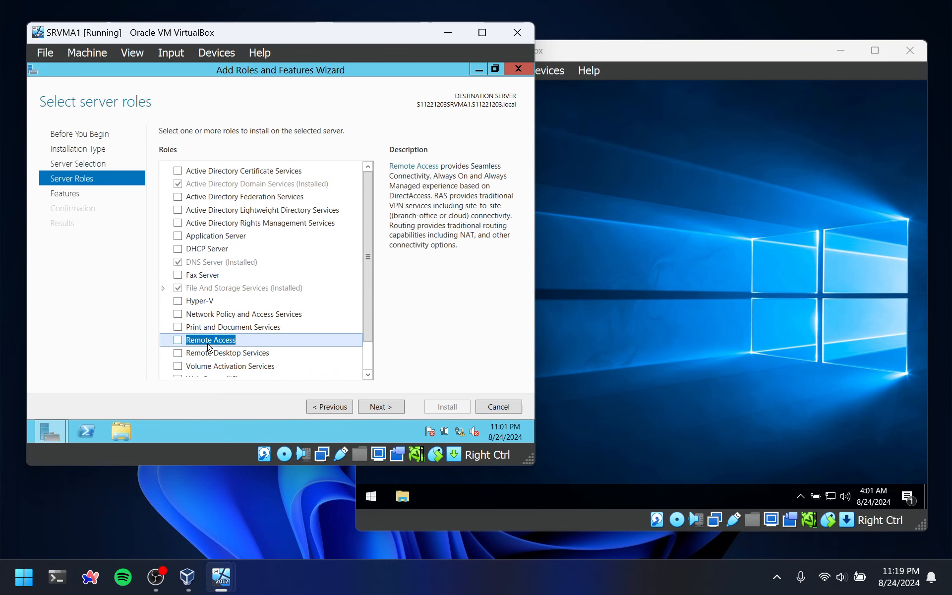
left_click(177, 340)
left_click(318, 344)
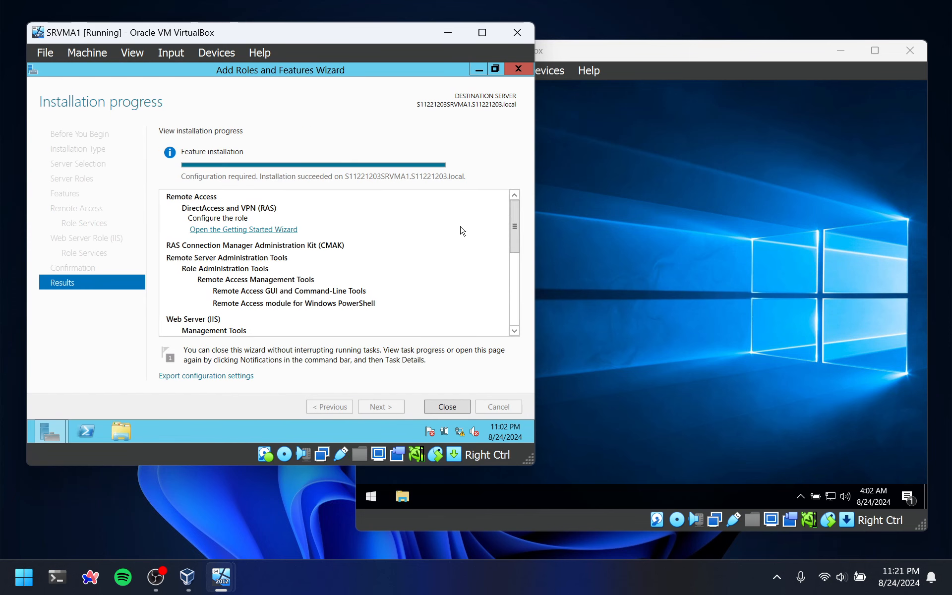
Start the Remote Access Getting Started Wizard, clear the windows covering it and choose to deploy VPN only
left_click(284, 230)
left_click(478, 70)
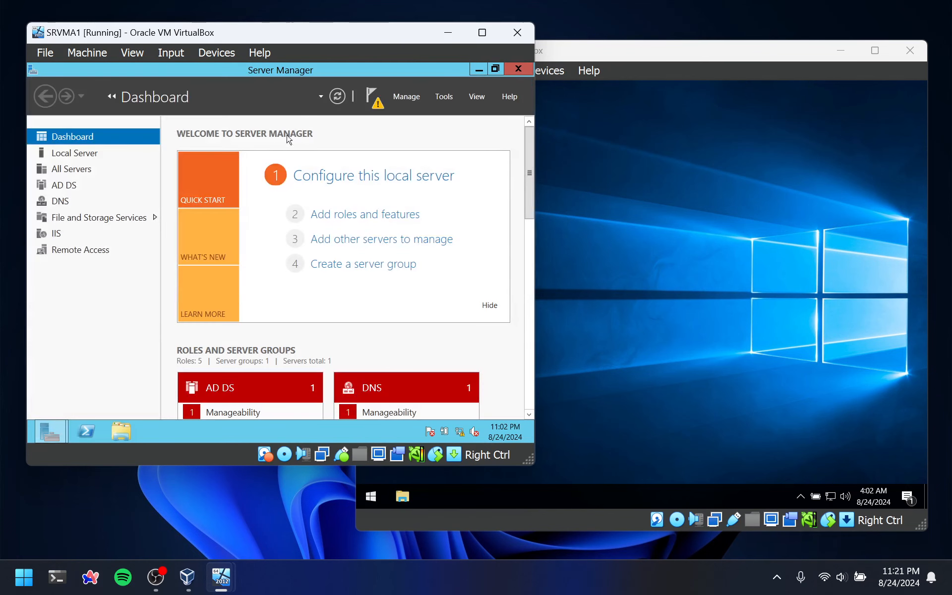
left_click(479, 70)
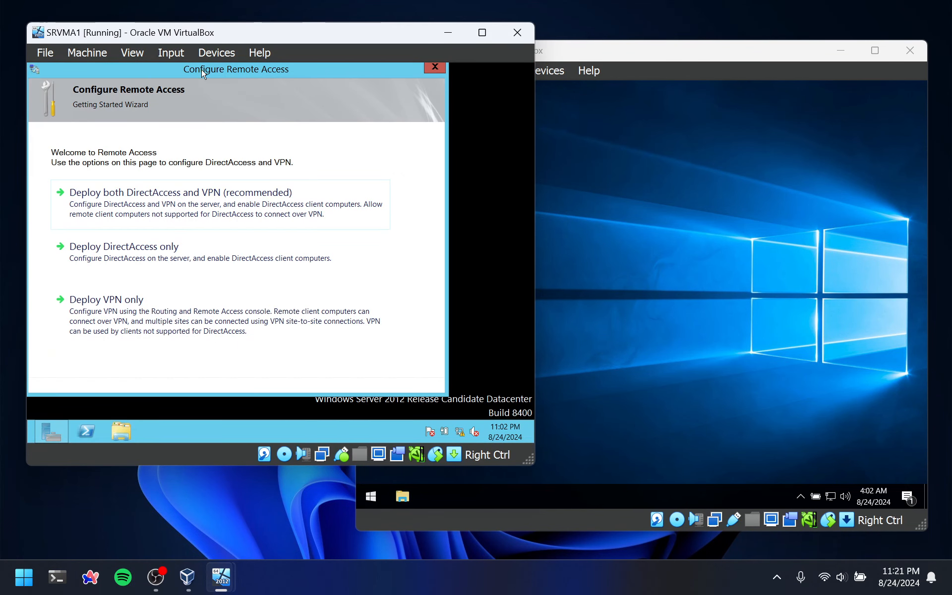
left_click(90, 295)
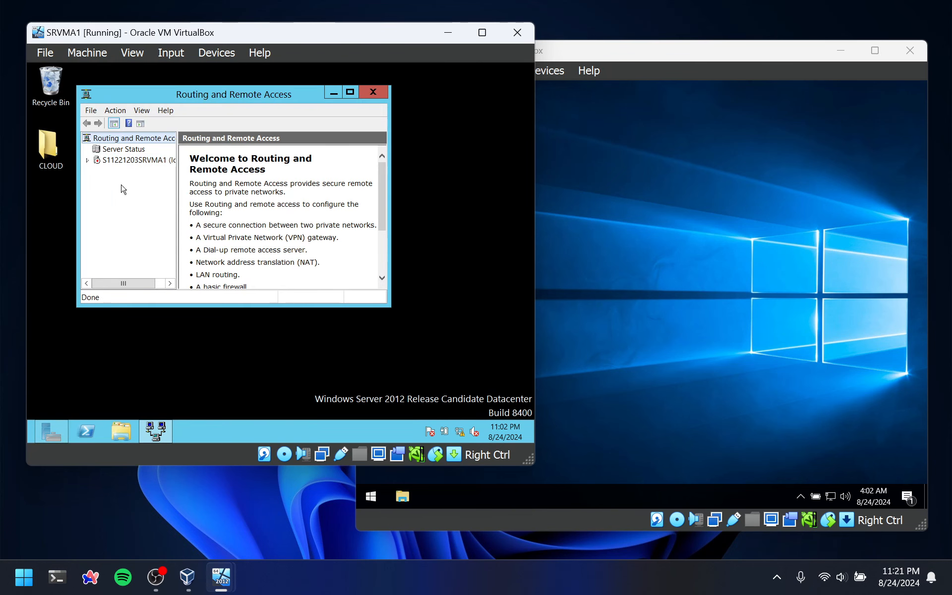
Maximize the Routing and Remote Access console and start configuring and enabling the service on the local server
left_click(350, 92)
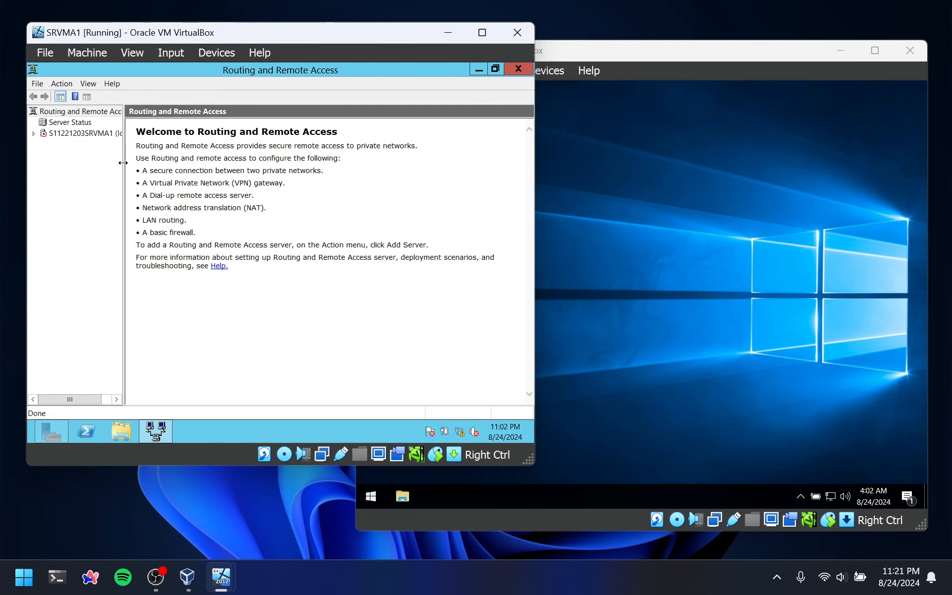
left_click_drag(124, 164, 177, 158)
left_click(77, 134)
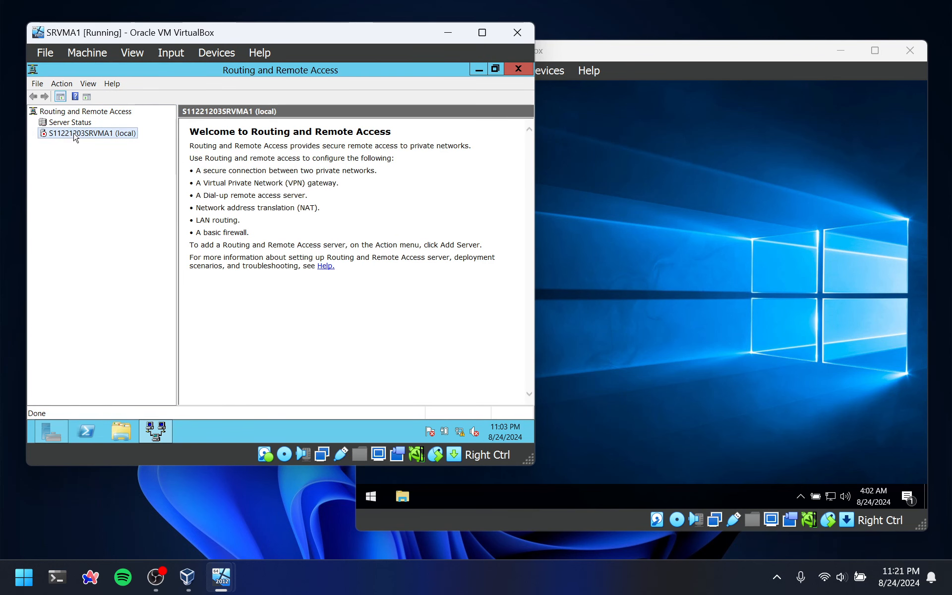
right_click(74, 133)
left_click(140, 143)
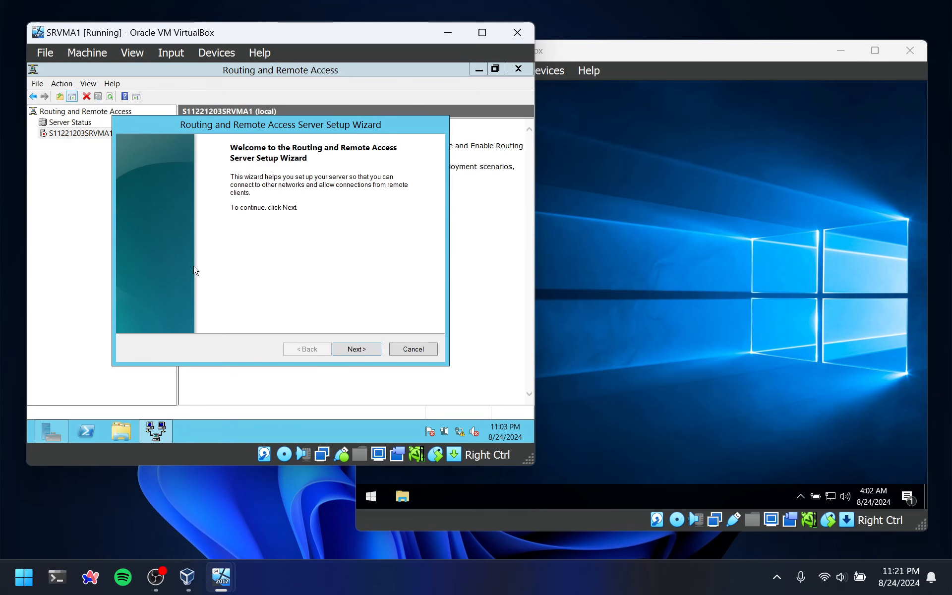
Configure the server for Remote access (dial-up or VPN) with VPN enabled, using WAN as the Internet-facing interface
left_click(350, 349)
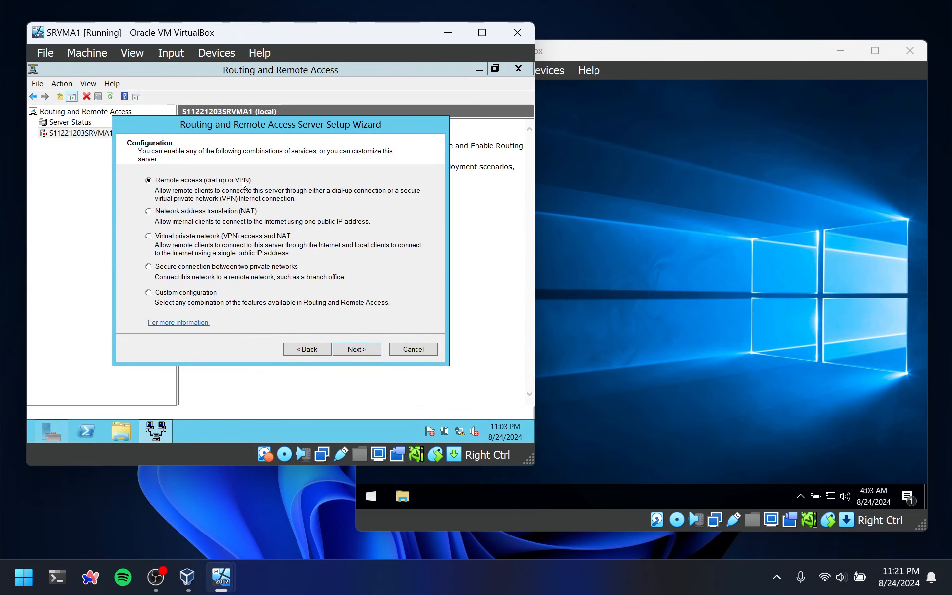
left_click(355, 349)
left_click(155, 195)
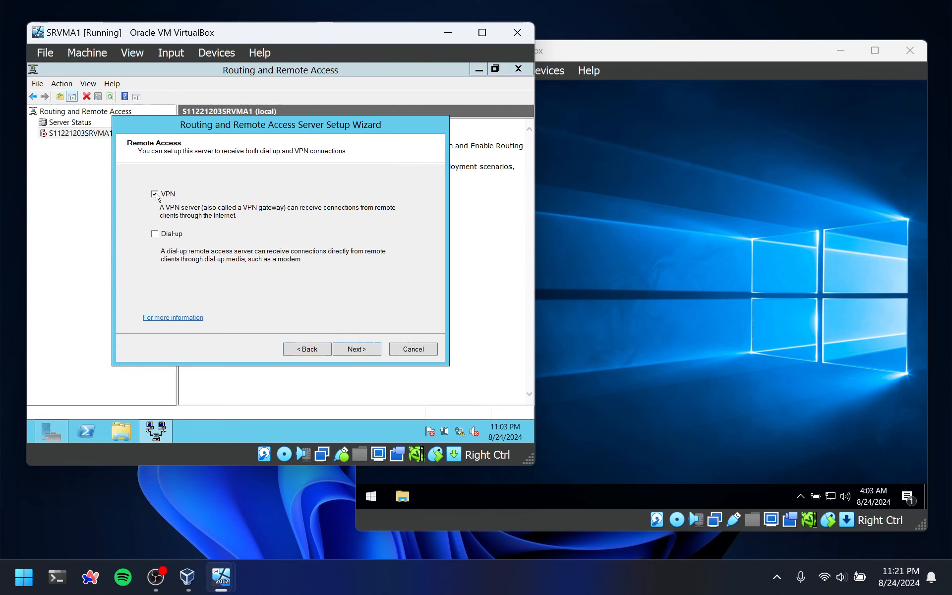
left_click(365, 351)
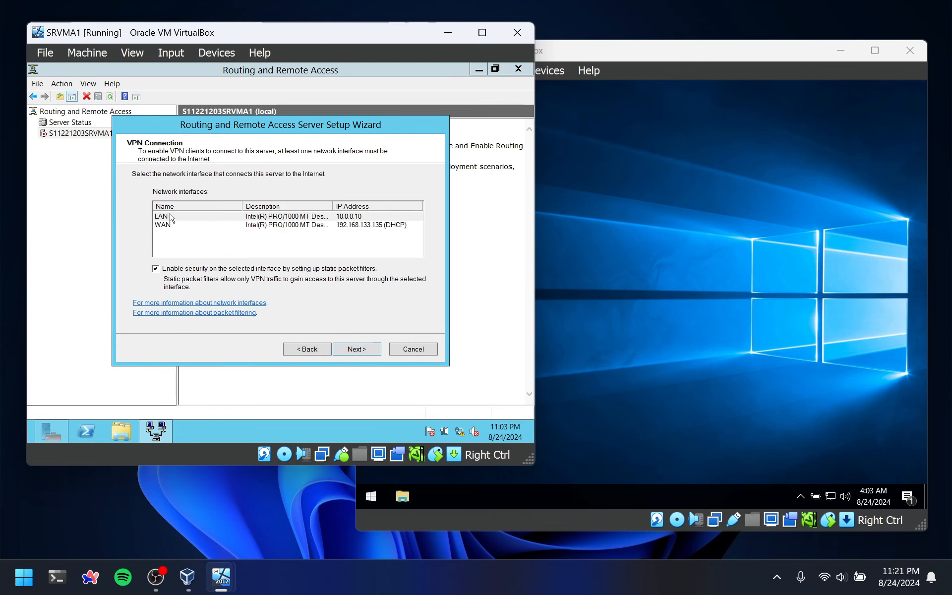
left_click(170, 231)
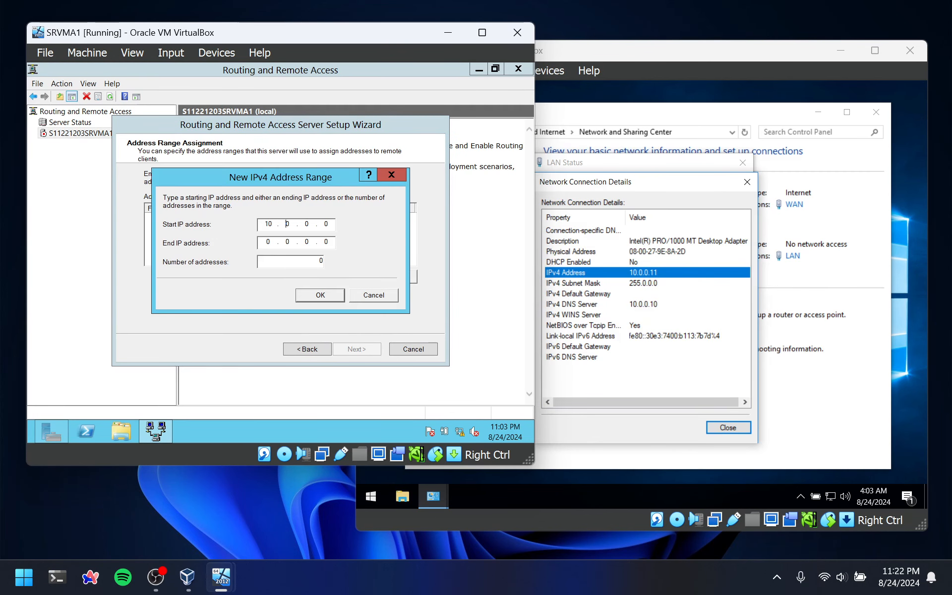
Define an IPv4 address range starting with 10 for the remote clients and finish the Routing and Remote Access setup
key("Right")
key("Right")
key("Right")
key("Right")
key("Right")
type("10")
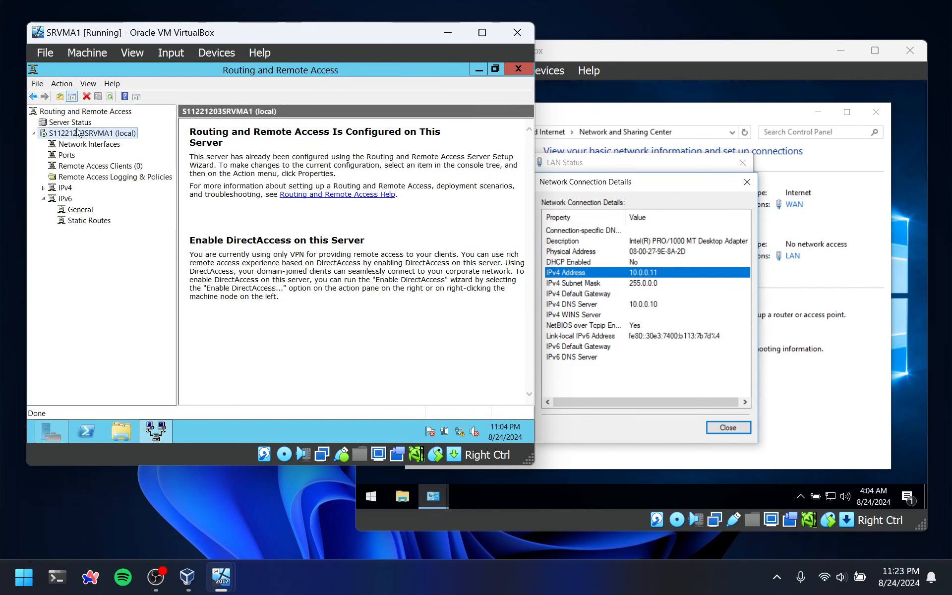
Show the general IPv4 interface list of the server and check the WAN interface's IP address
left_click(67, 188)
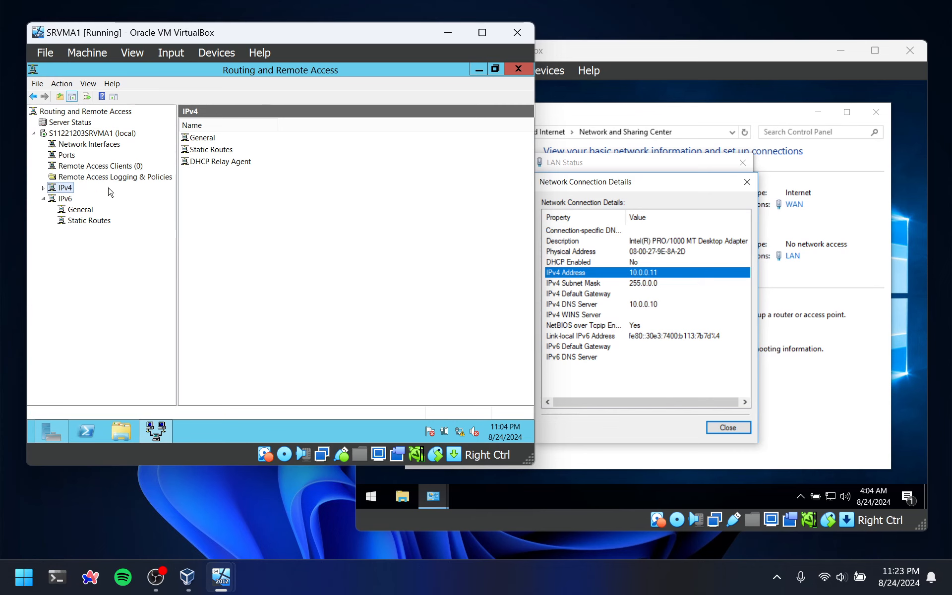
double_click(54, 190)
left_click(92, 197)
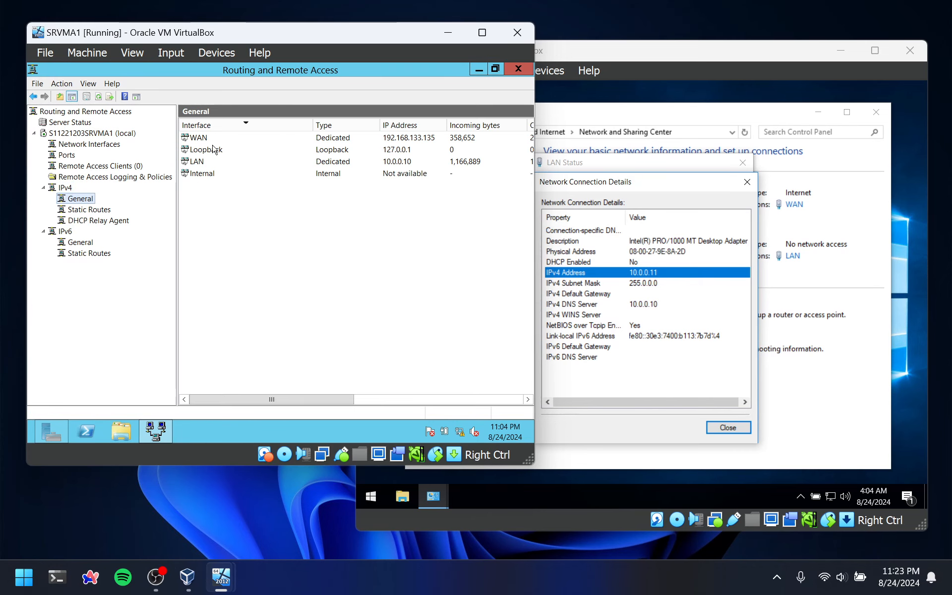
left_click(228, 138)
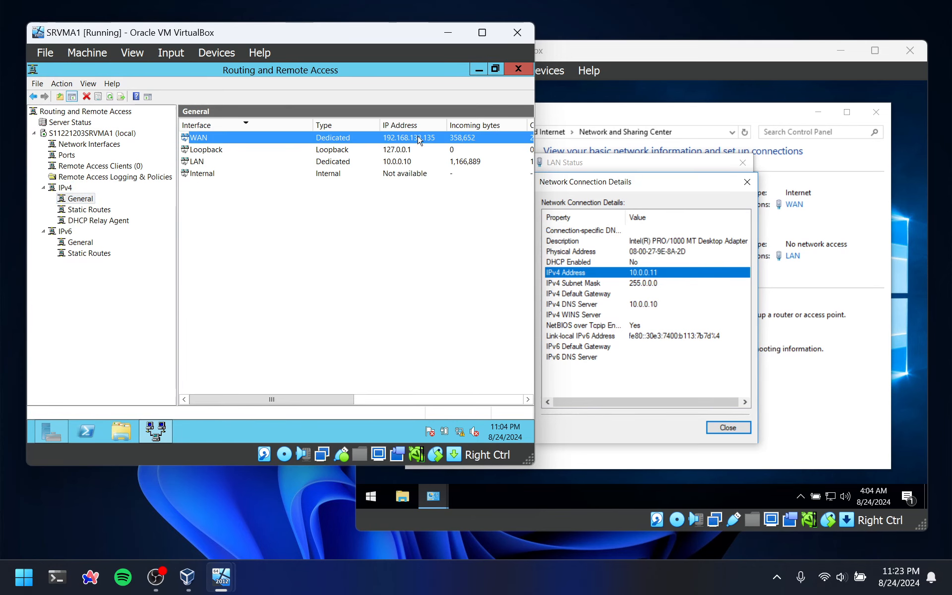
Return to Server Manager and open Active Directory Users and Computers
left_click(51, 432)
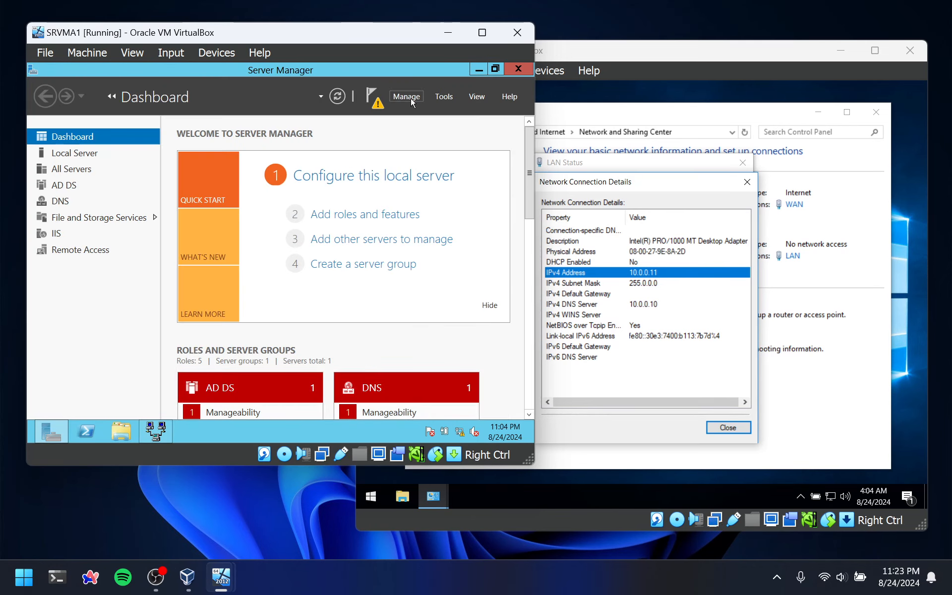
left_click(413, 98)
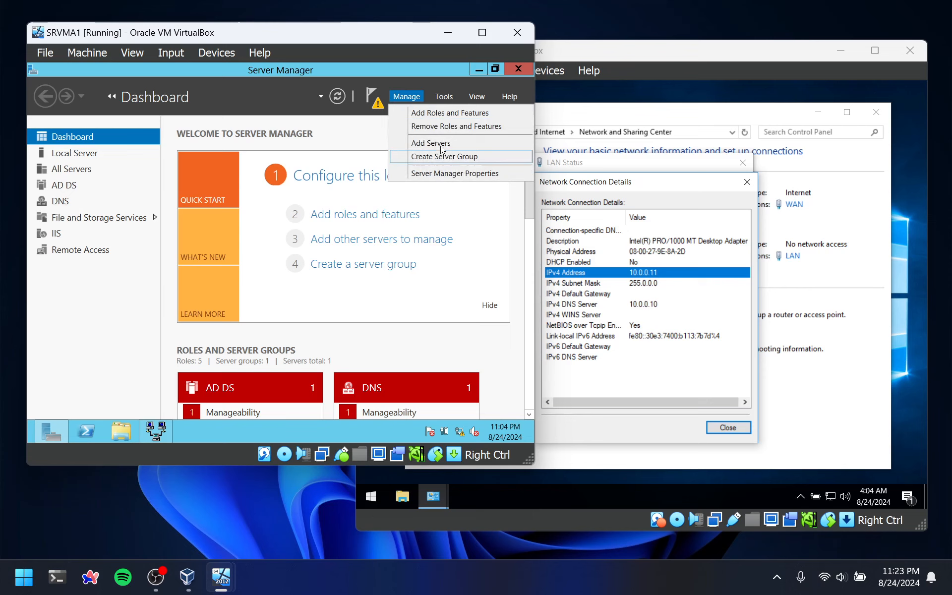
left_click(445, 97)
left_click(439, 168)
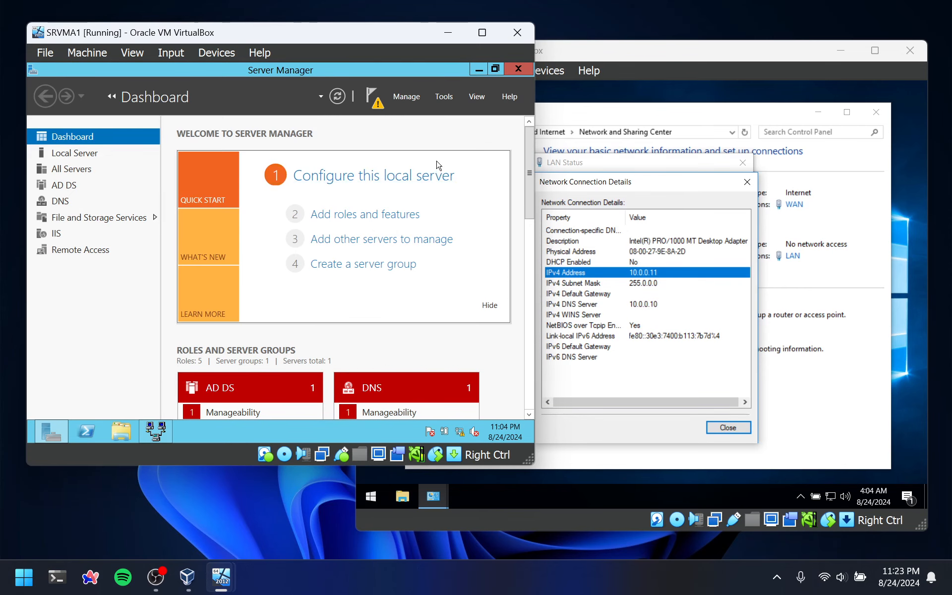
Create a new user in the domain's Users container with vpnuser as the first name and user logon name
right_click(373, 246)
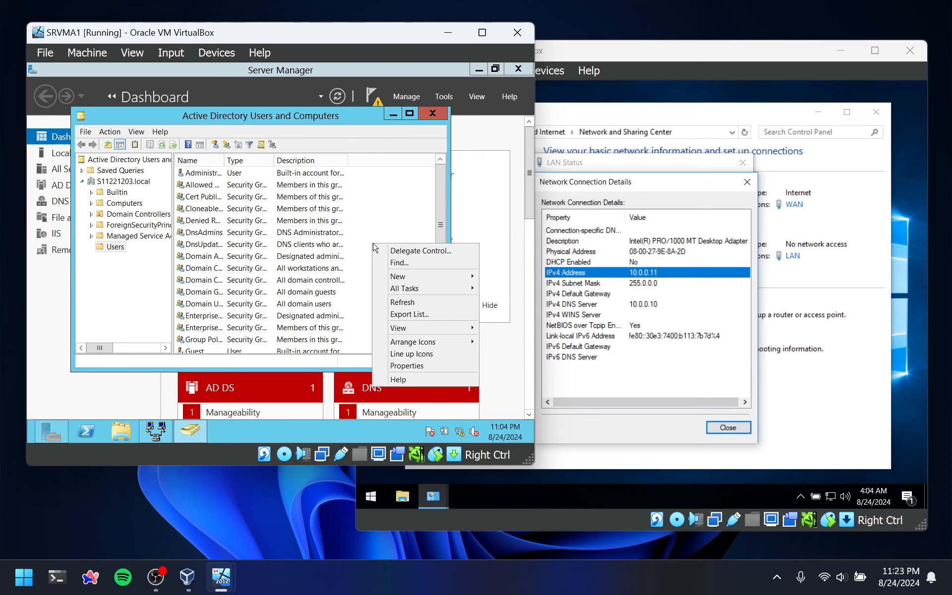
mouse_move(404, 281)
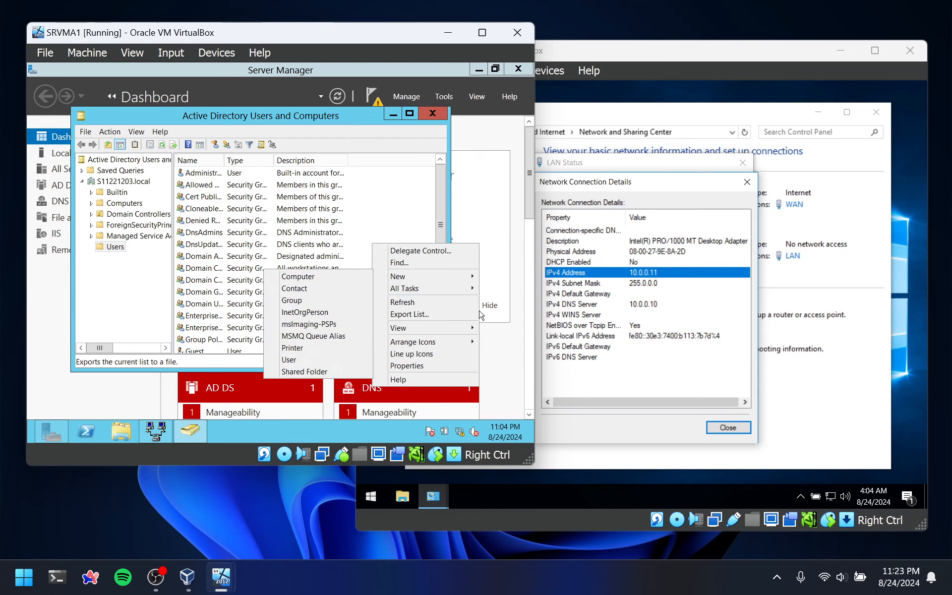
left_click(288, 359)
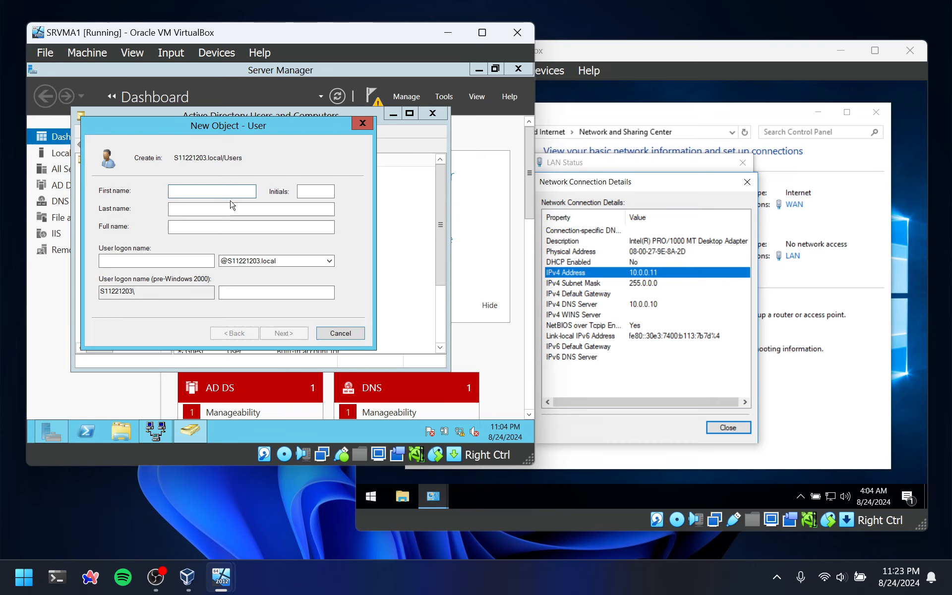
type("vpnuser")
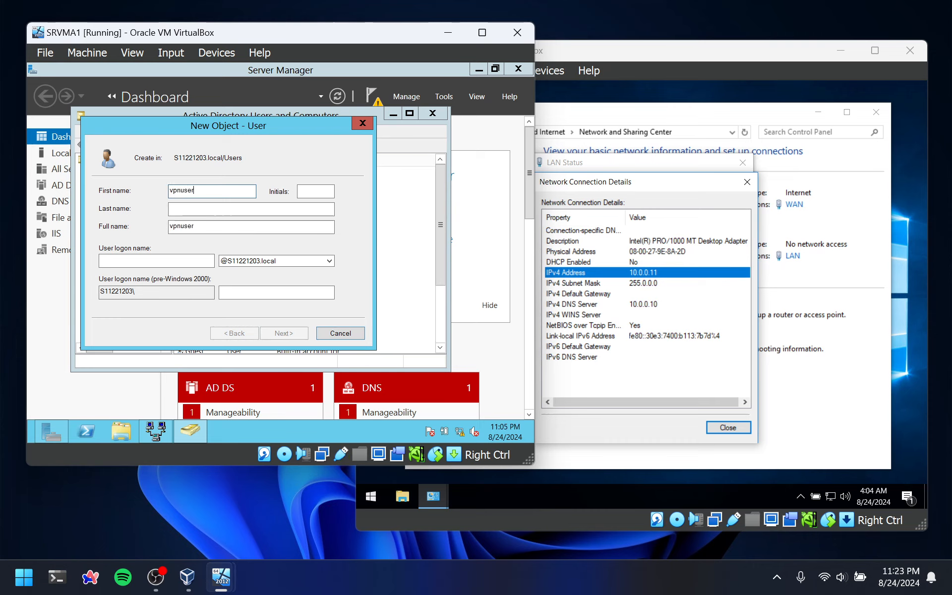
left_click(152, 261)
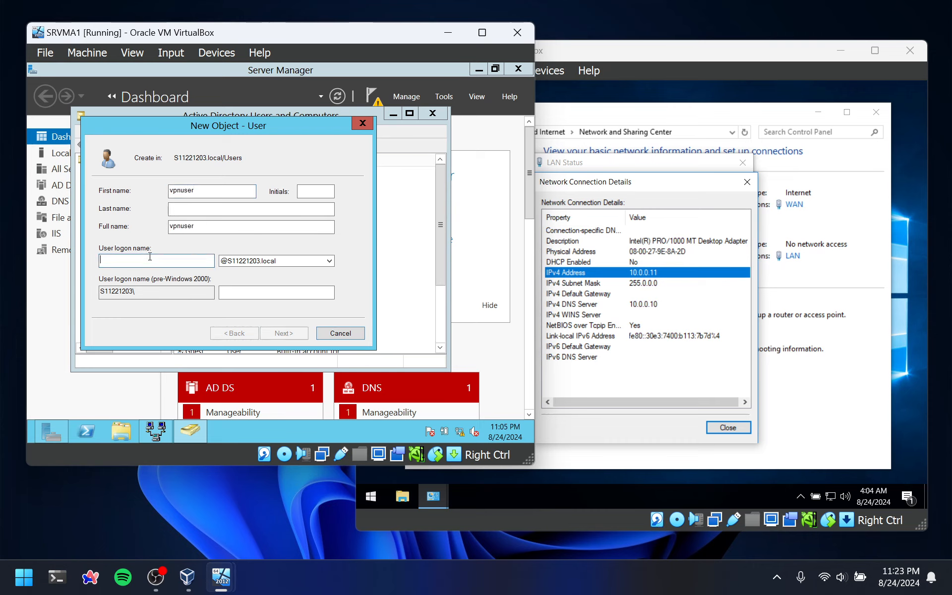
type("npuser")
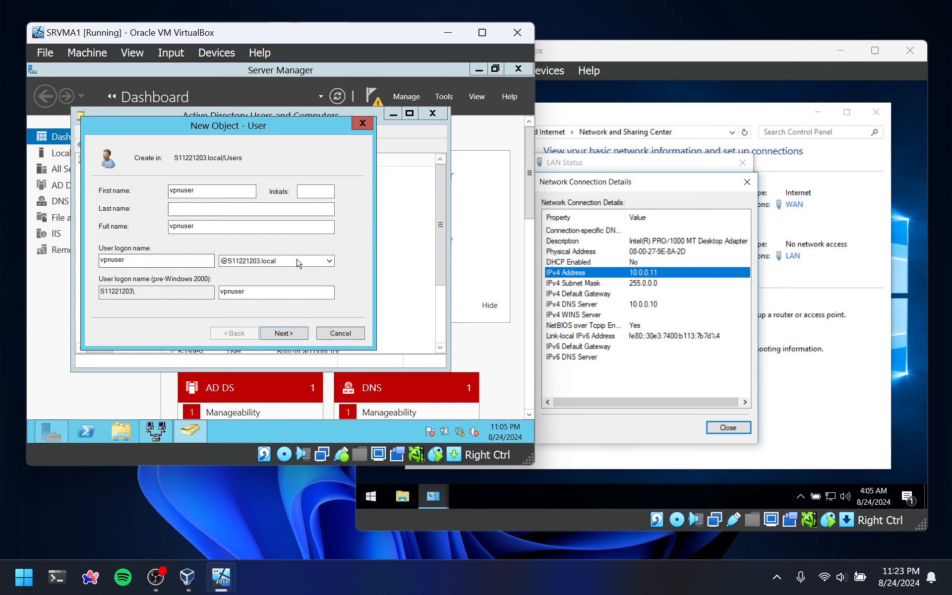
key("Tab")
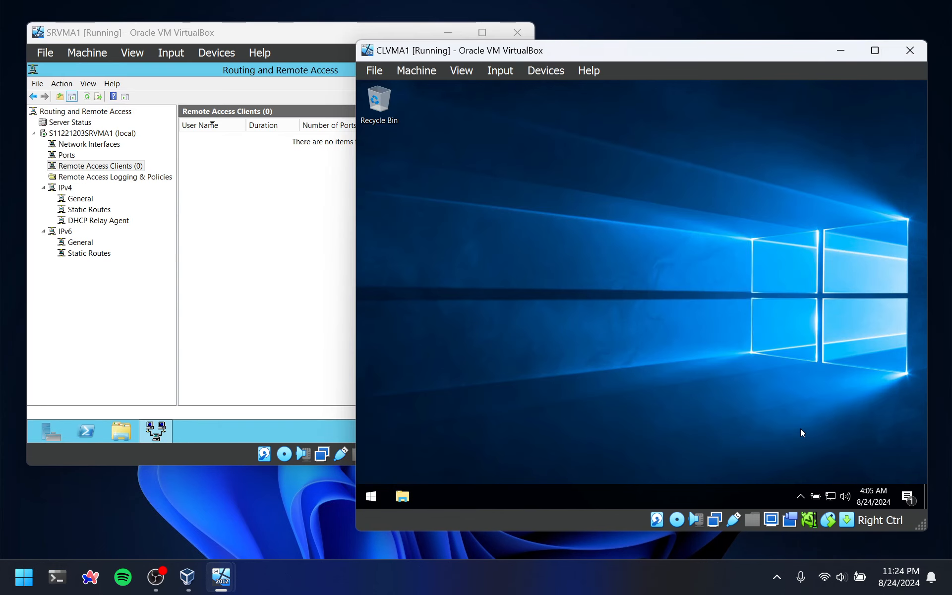
Create a workplace VPN connection named VPN to 192.168.133.135 on the client and view it among the network connections
right_click(831, 495)
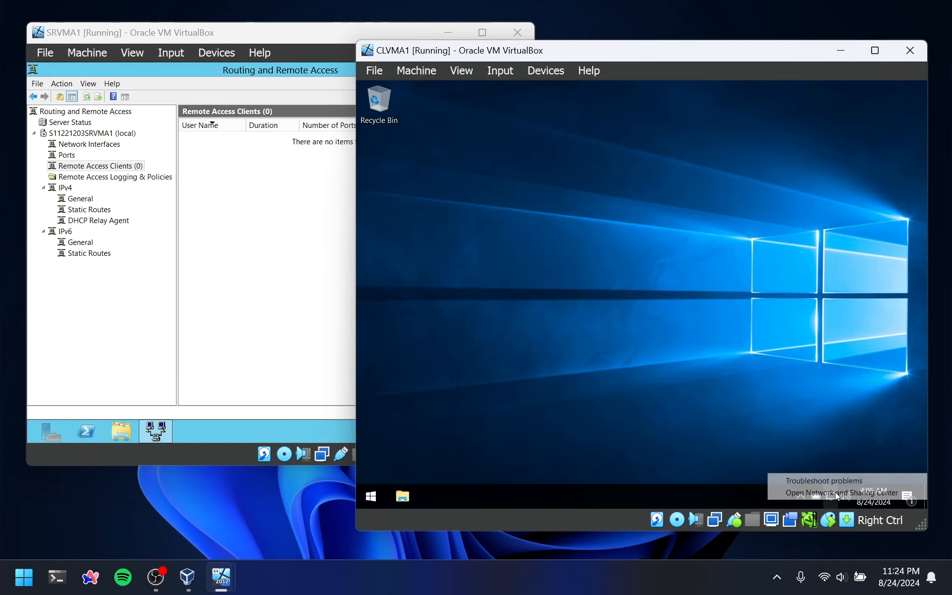
left_click(833, 492)
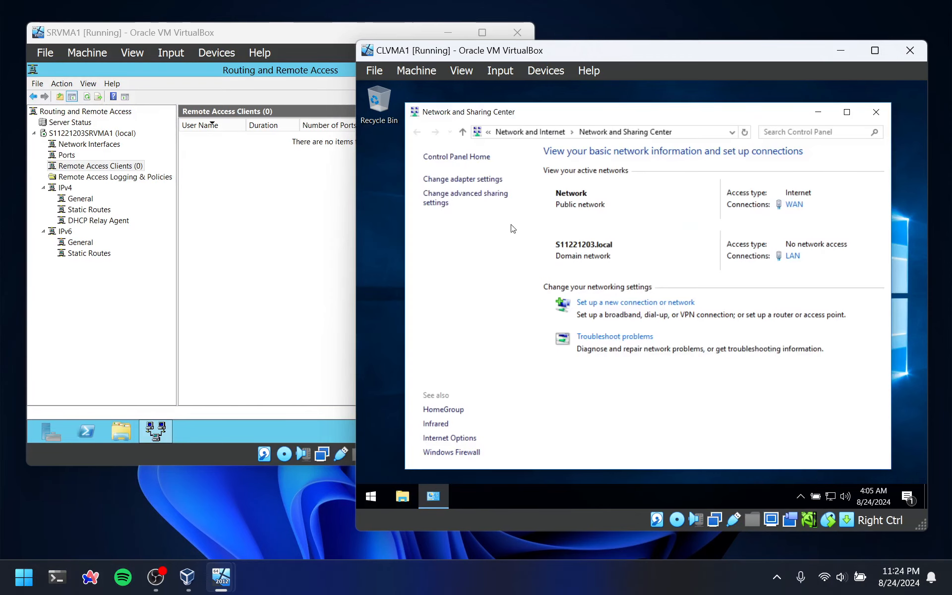
left_click(602, 304)
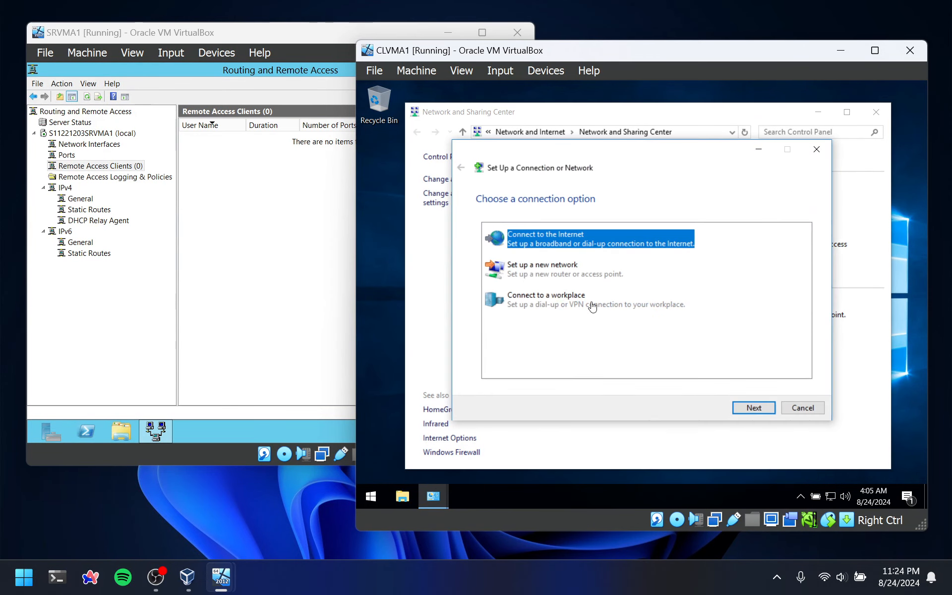
double_click(533, 303)
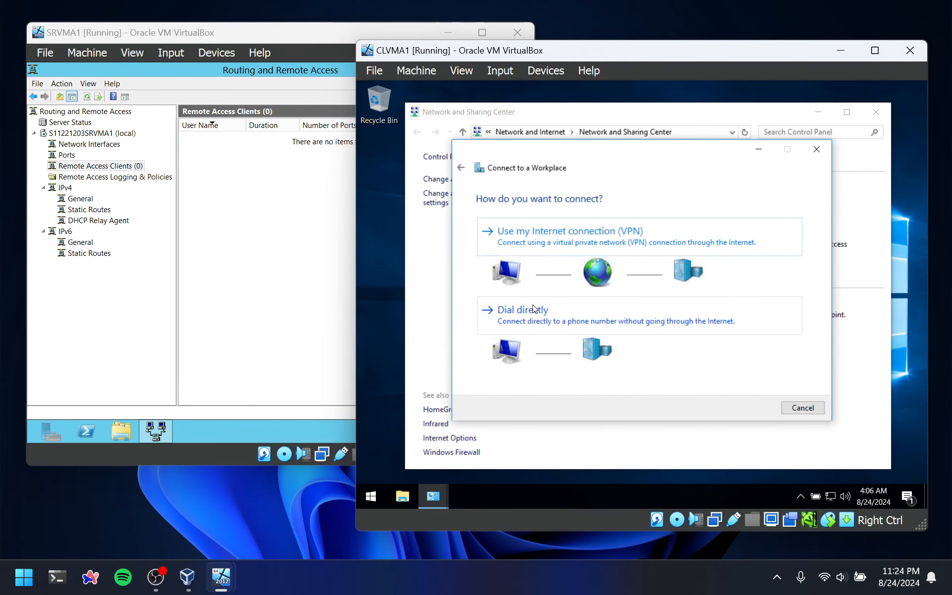
left_click(523, 233)
type("192.168.133.135")
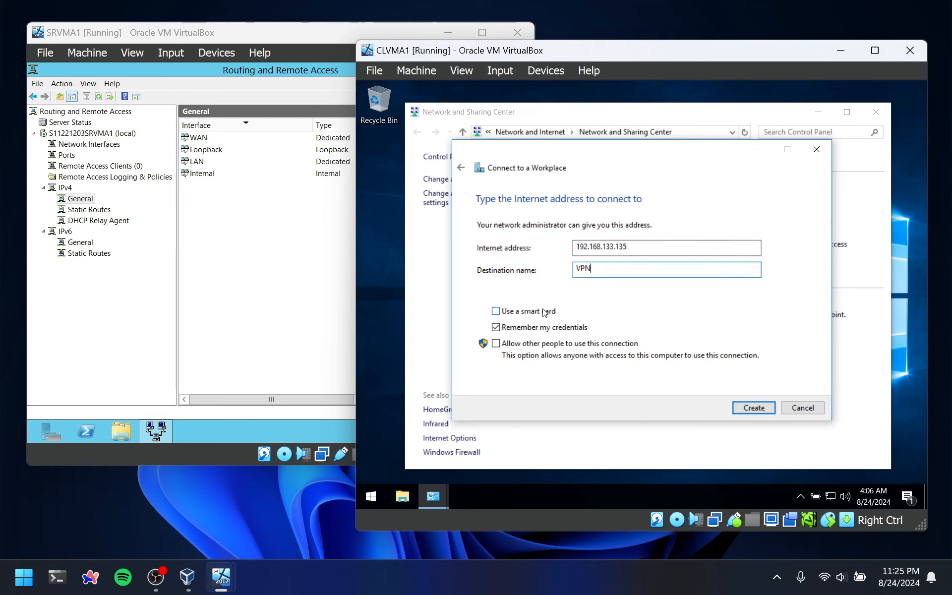
left_click(760, 408)
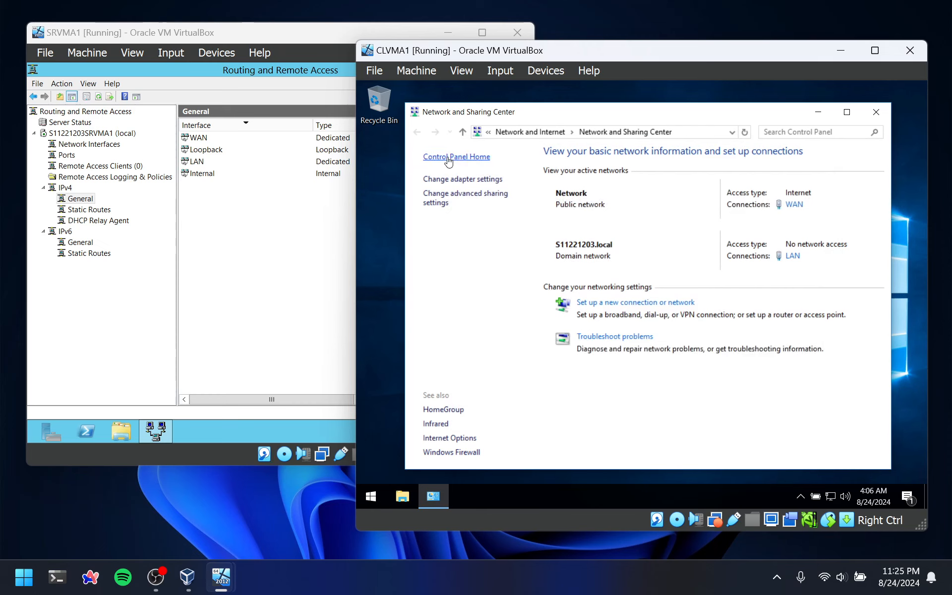
left_click(448, 179)
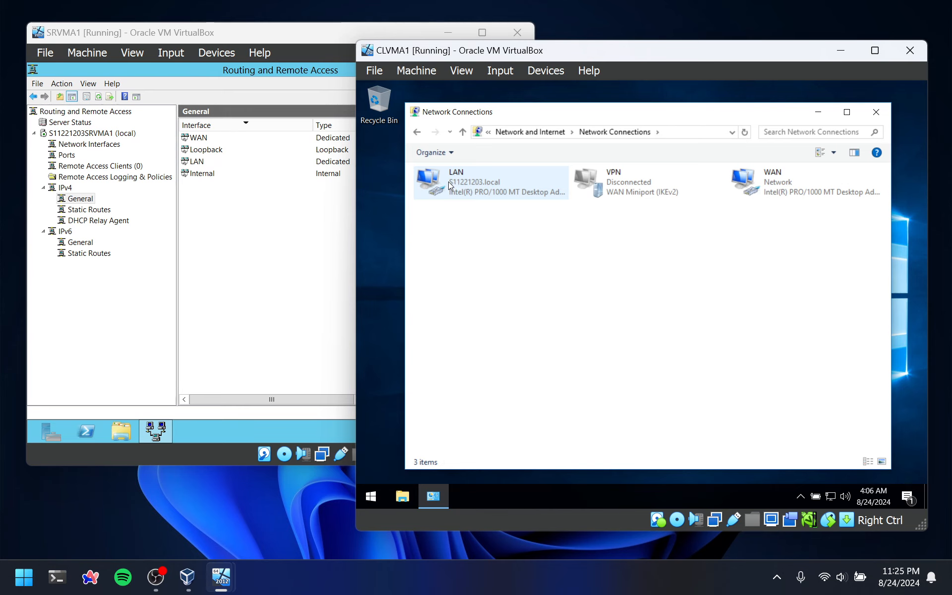
left_click(876, 112)
Open the client's VPN settings from the network setup and start connecting the VPN connection
right_click(831, 497)
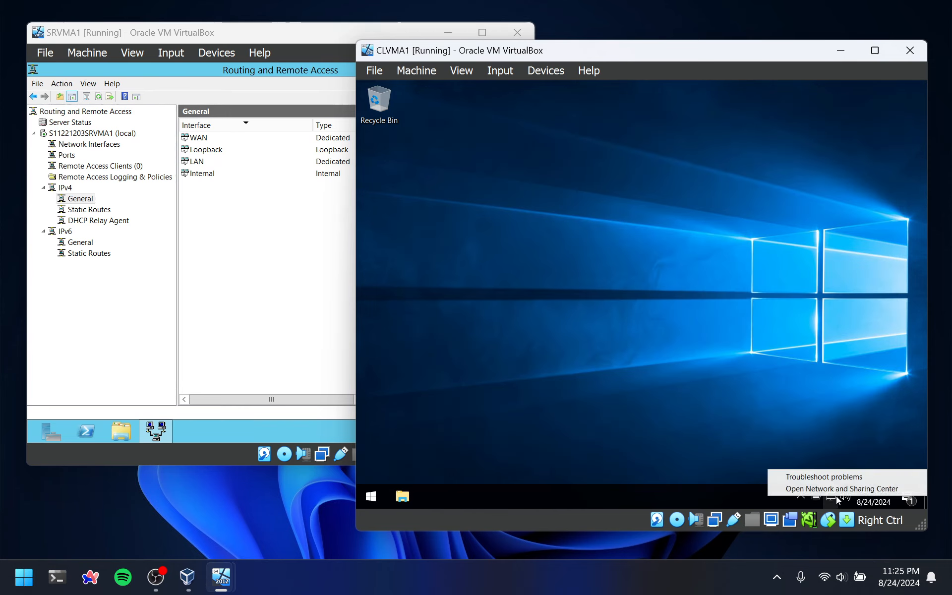
left_click(810, 489)
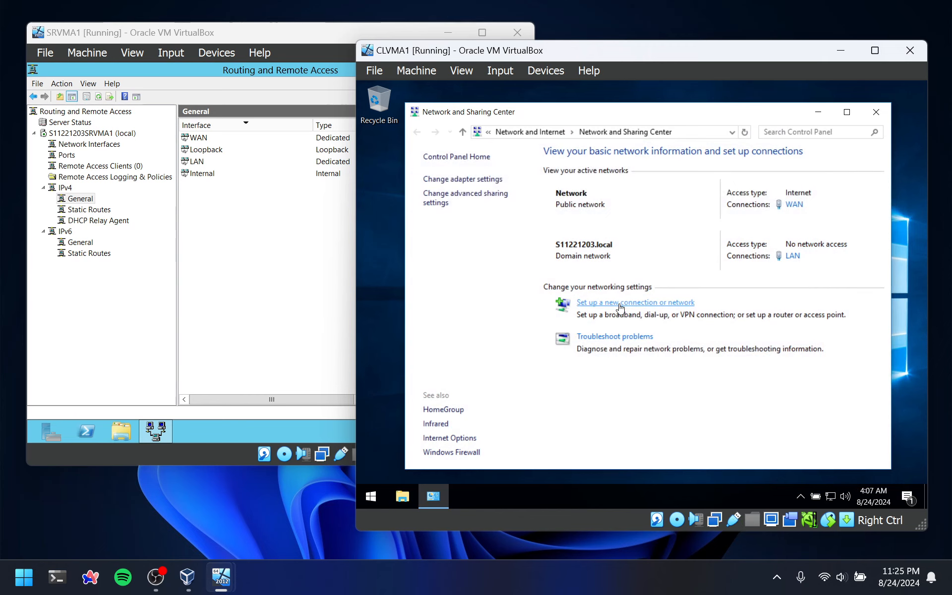
left_click(621, 306)
double_click(531, 298)
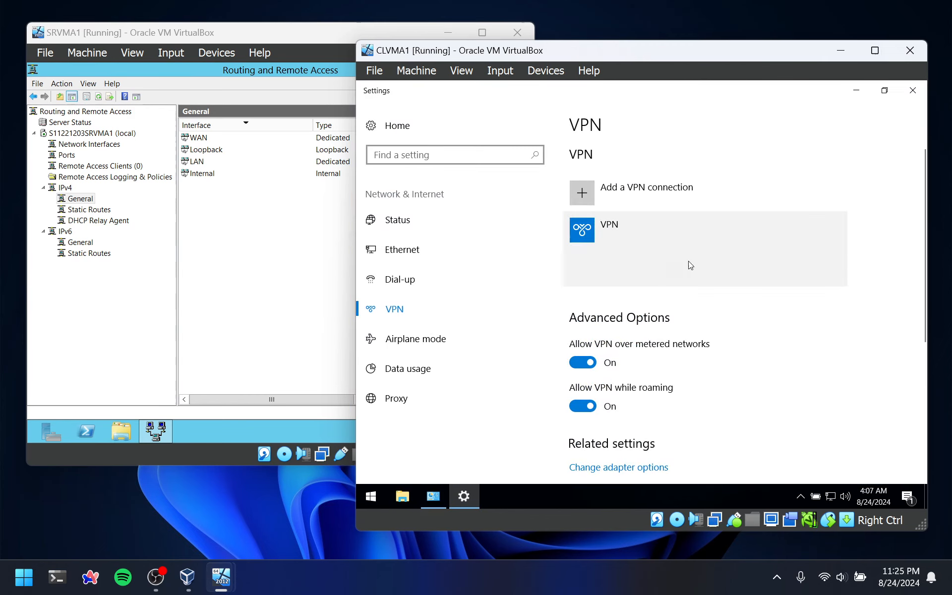
left_click(690, 266)
left_click(638, 273)
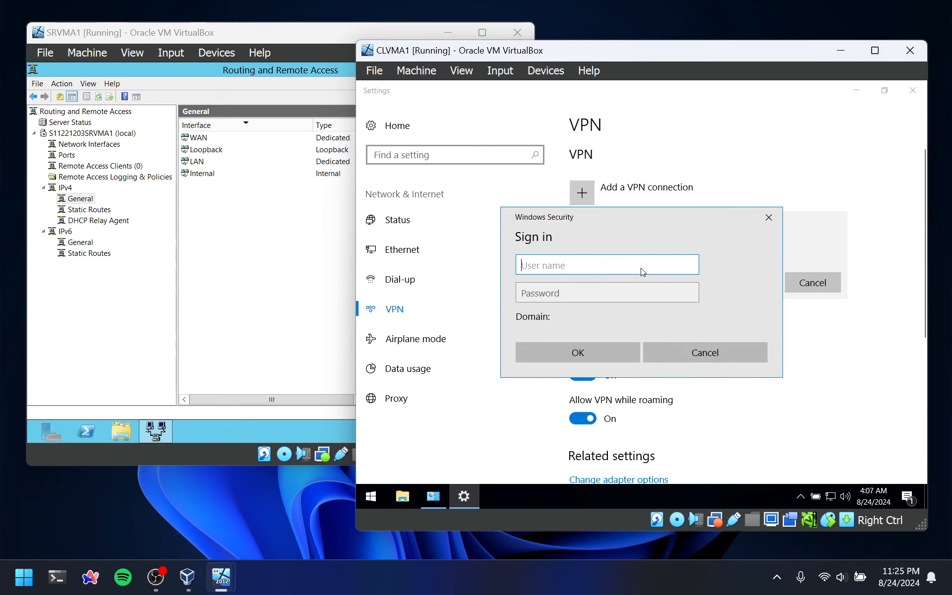
Sign in to the VPN connection as vpnuser with the account password
type("vpn")
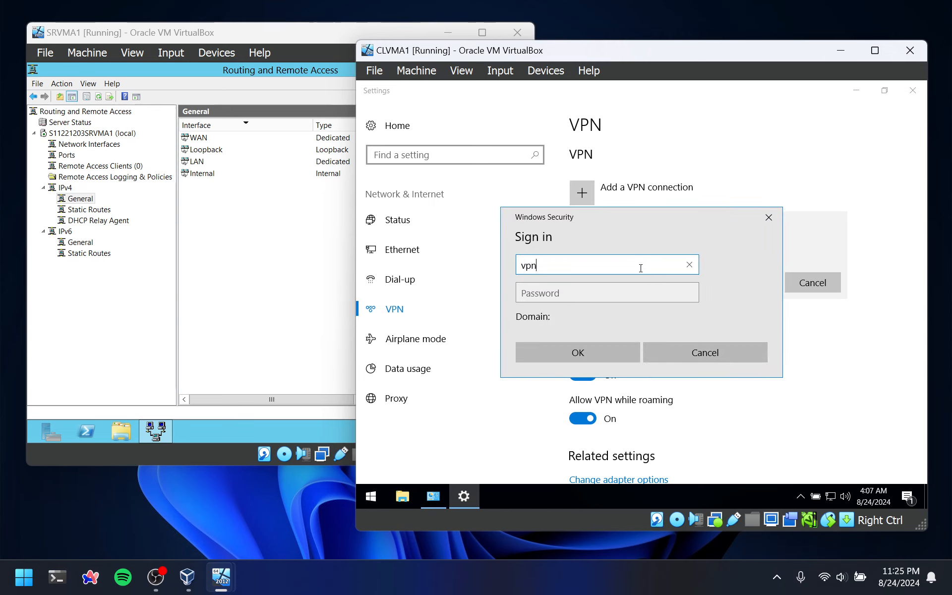
type("user")
key("Tab")
type("●")
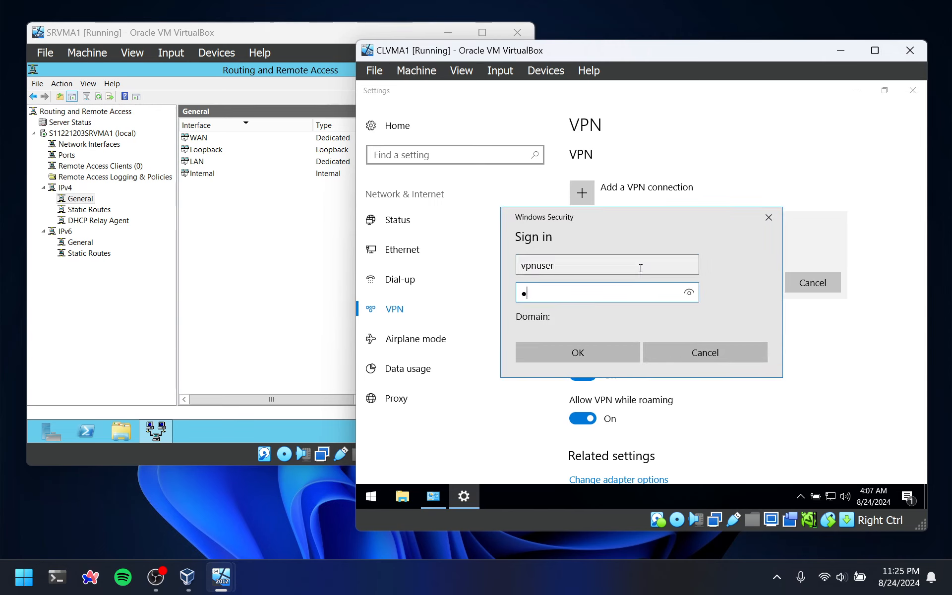
type("●●")
key("BackSpace")
key("BackSpace")
key("BackSpace")
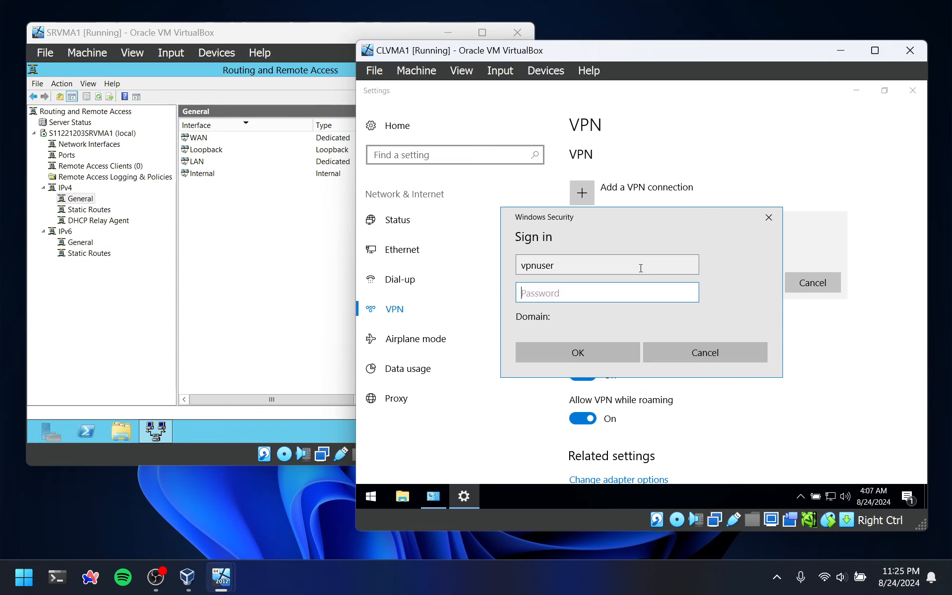
type("●●●●●●")
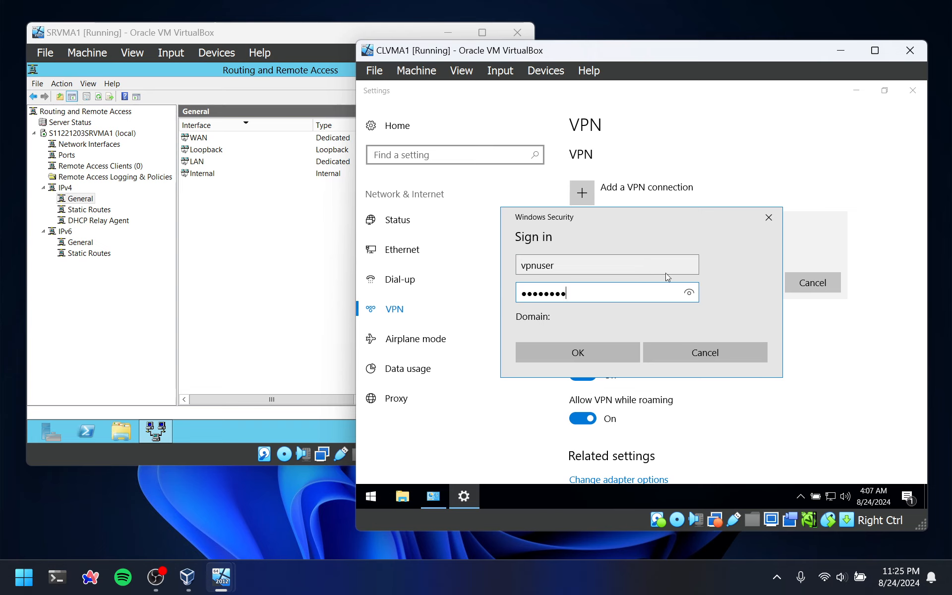
left_click(578, 352)
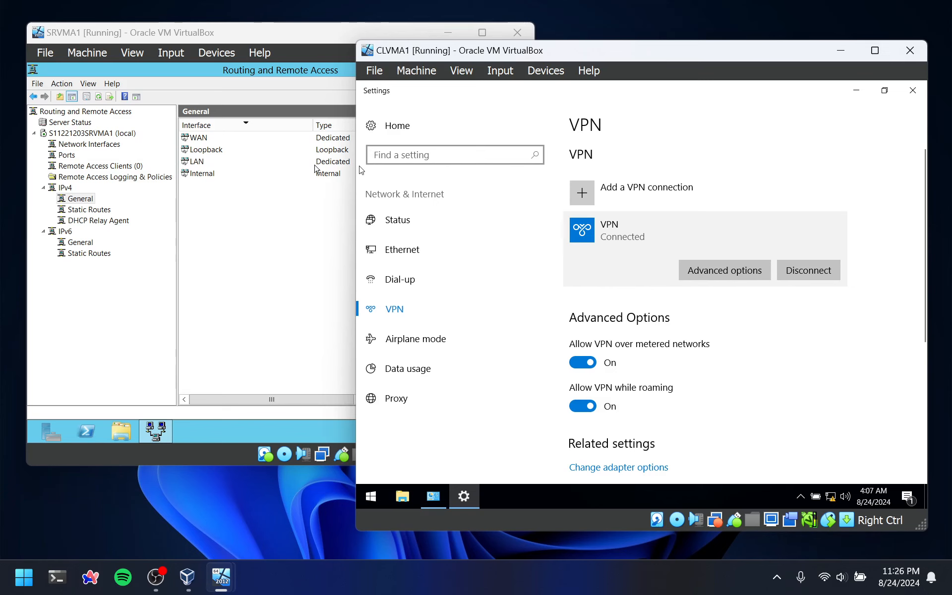
Examine the connected remote access clients on the server and the status details of the vpnuser connection
left_click(208, 224)
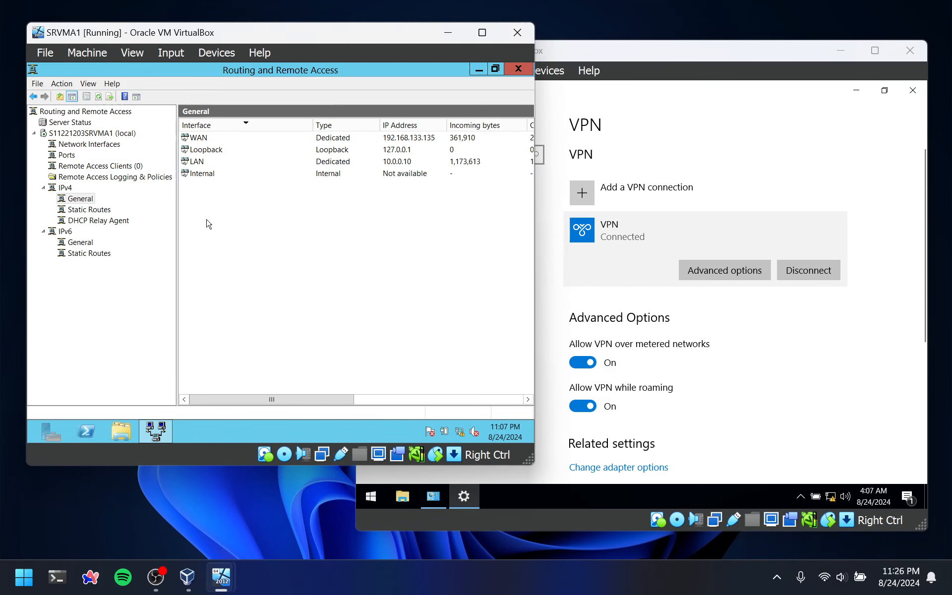
left_click(85, 166)
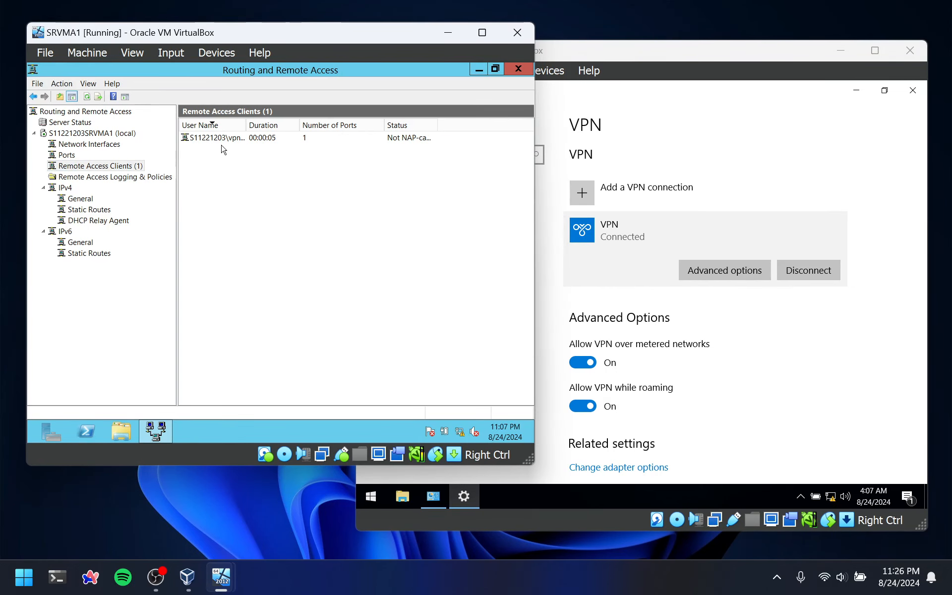
left_click(221, 143)
double_click(307, 144)
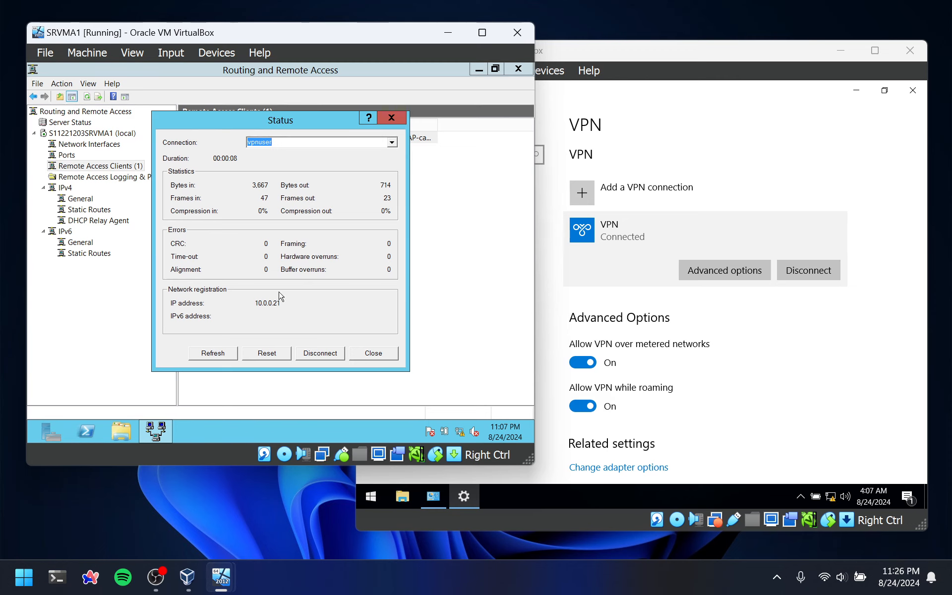
left_click(389, 120)
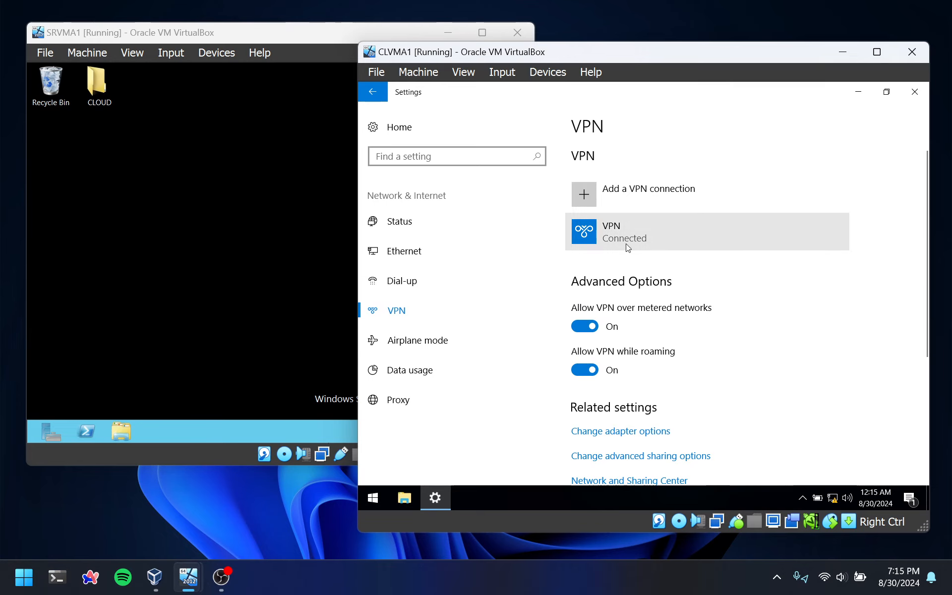
Check the client's account settings and the CLOUD folder's sharing permissions for vpnuser on the server
left_click(438, 133)
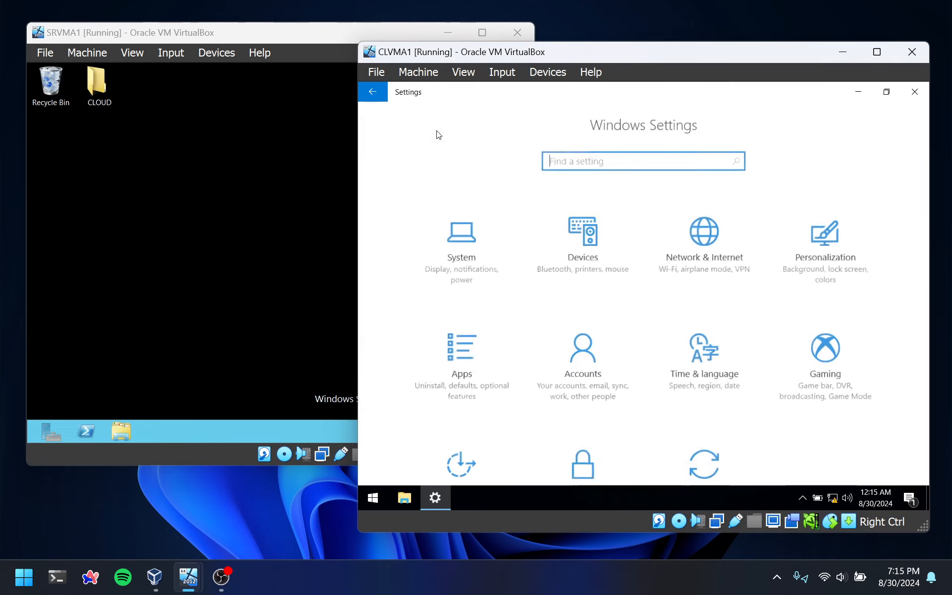
left_click(583, 352)
right_click(112, 90)
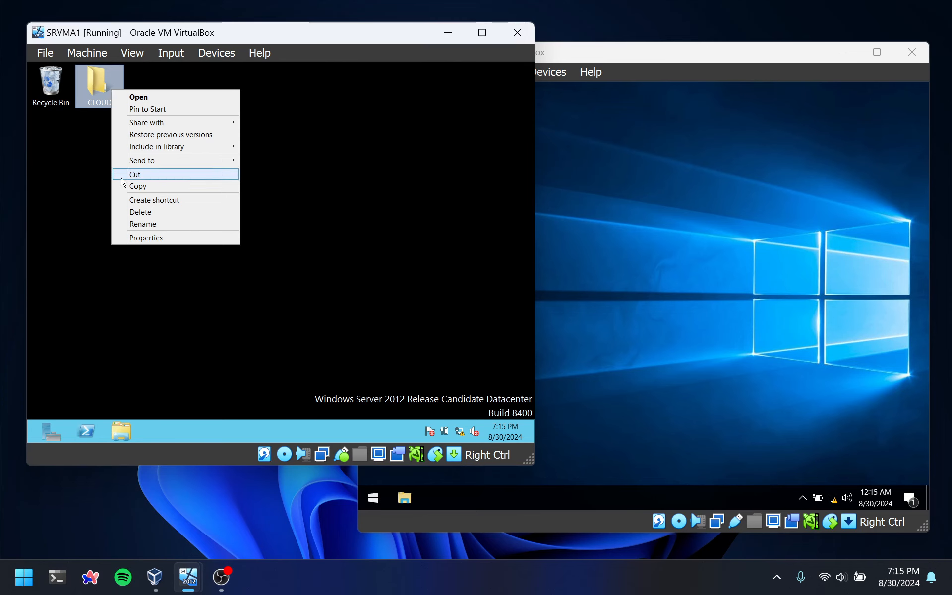
left_click(139, 239)
left_click(164, 118)
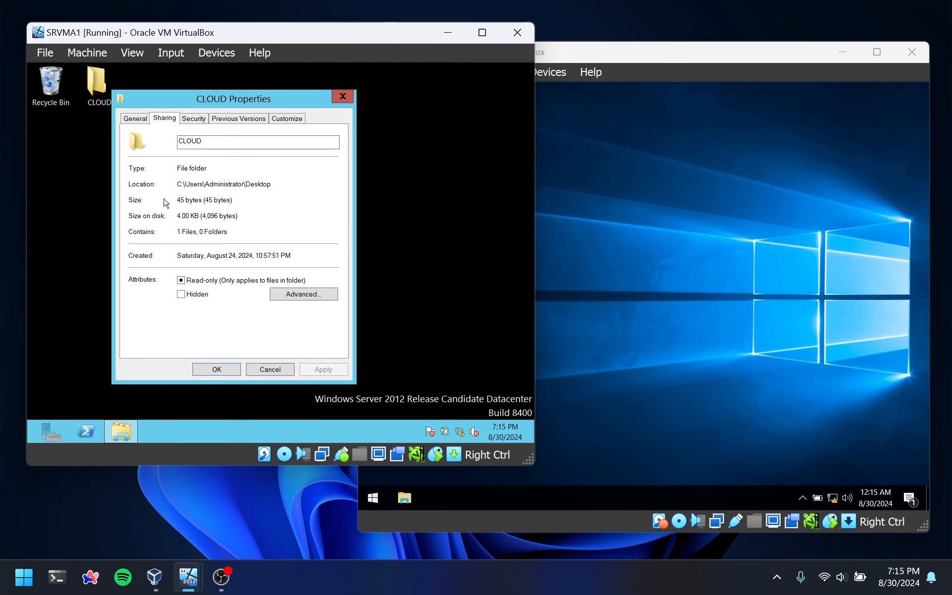
left_click(148, 200)
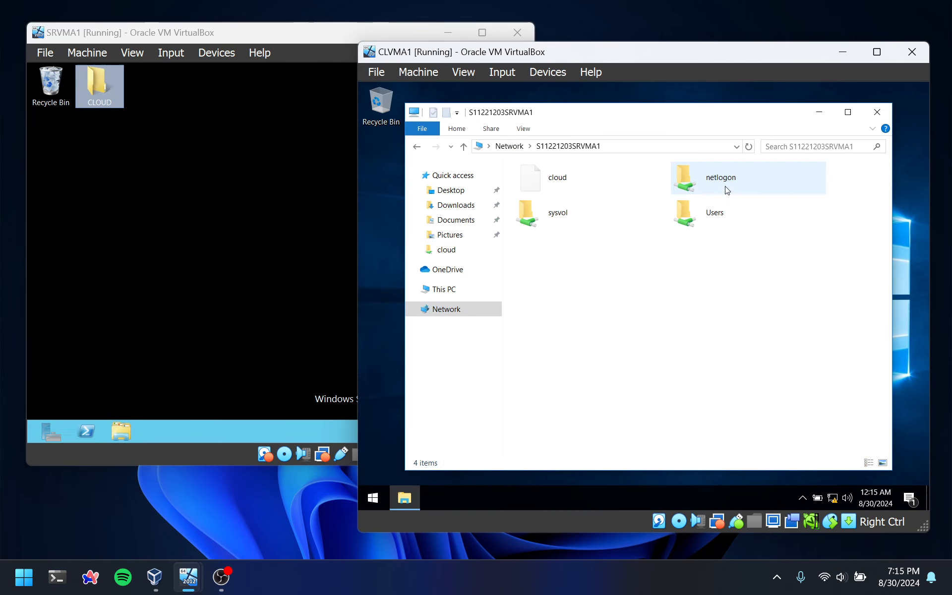
Open the CLOUD text file from the shared cloud folder on the client, add the line "edited as vpn user" and save it
double_click(582, 183)
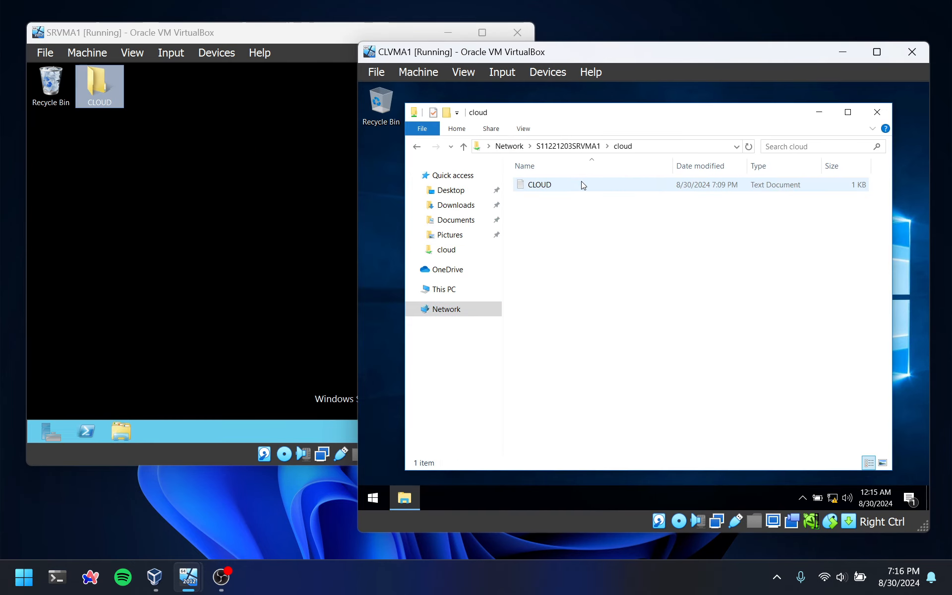
double_click(583, 184)
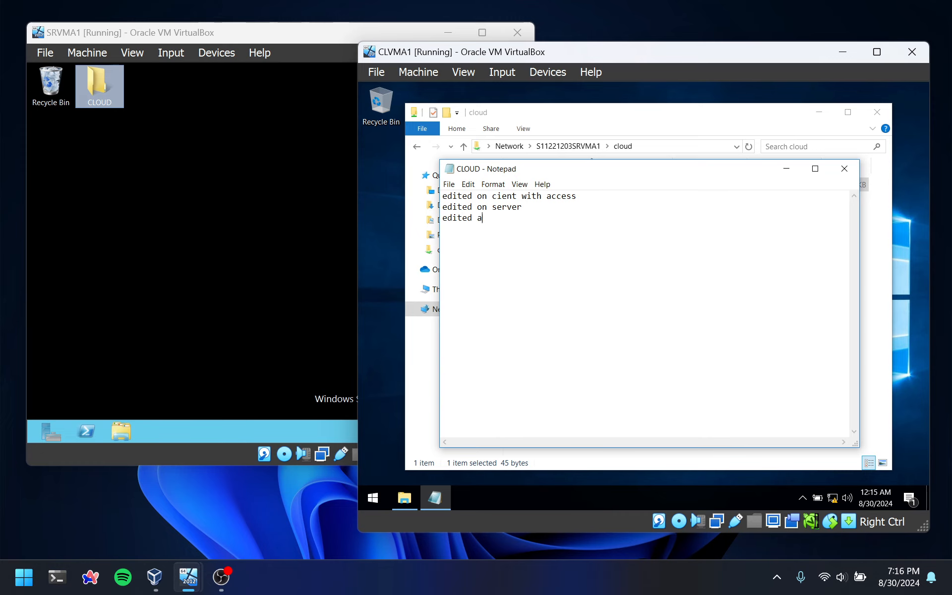
type("s vpn user")
Open the CLOUD text file in the server's CLOUD folder and check the line edited as the VPN user
left_click(251, 185)
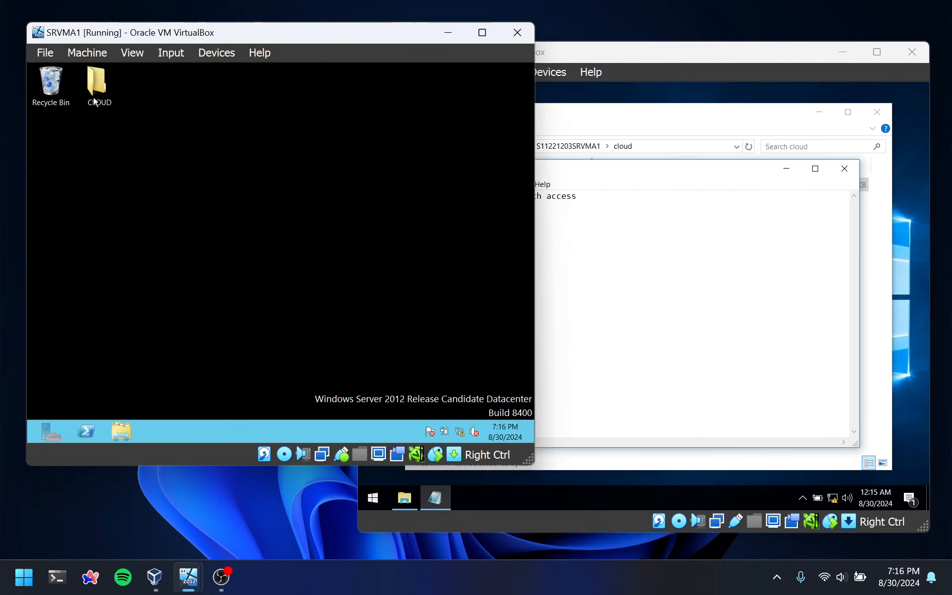
double_click(95, 101)
left_click(172, 148)
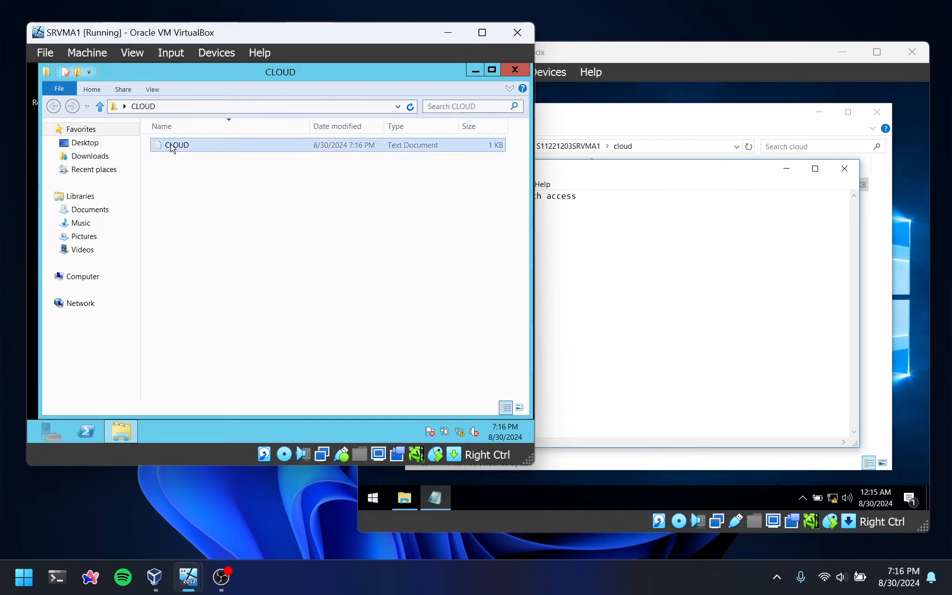
double_click(173, 146)
left_click_drag(237, 174, 197, 174)
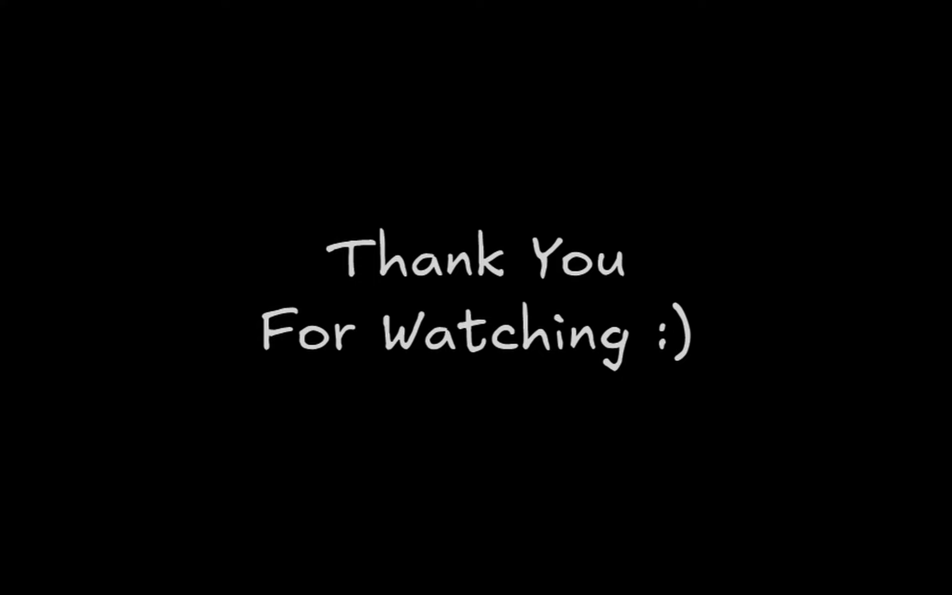